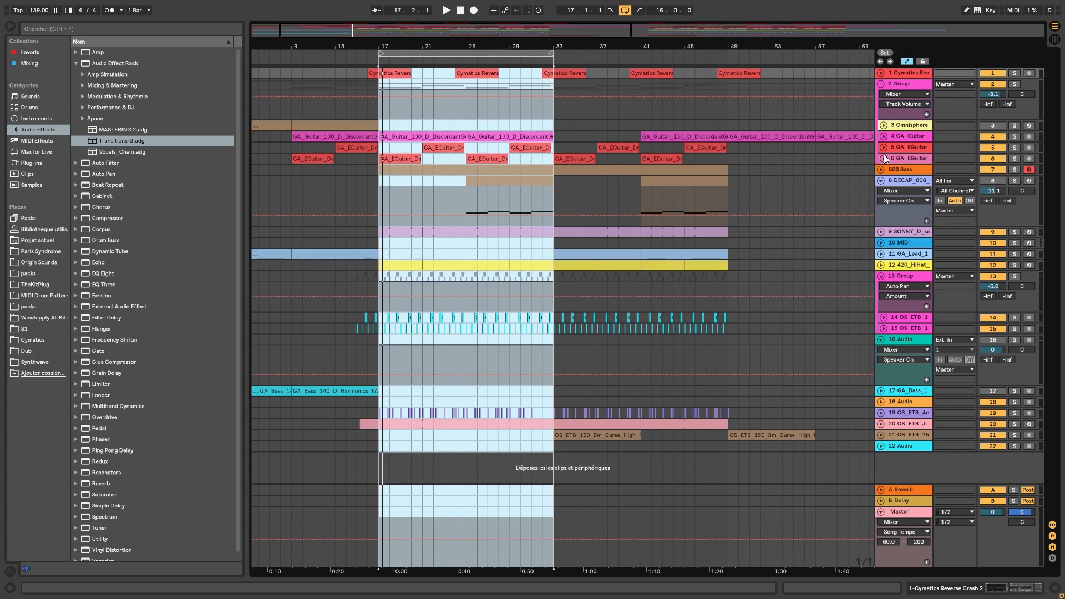
Step: Unfold guitar track 4 in the arrangement and solo it
left_click(887, 139)
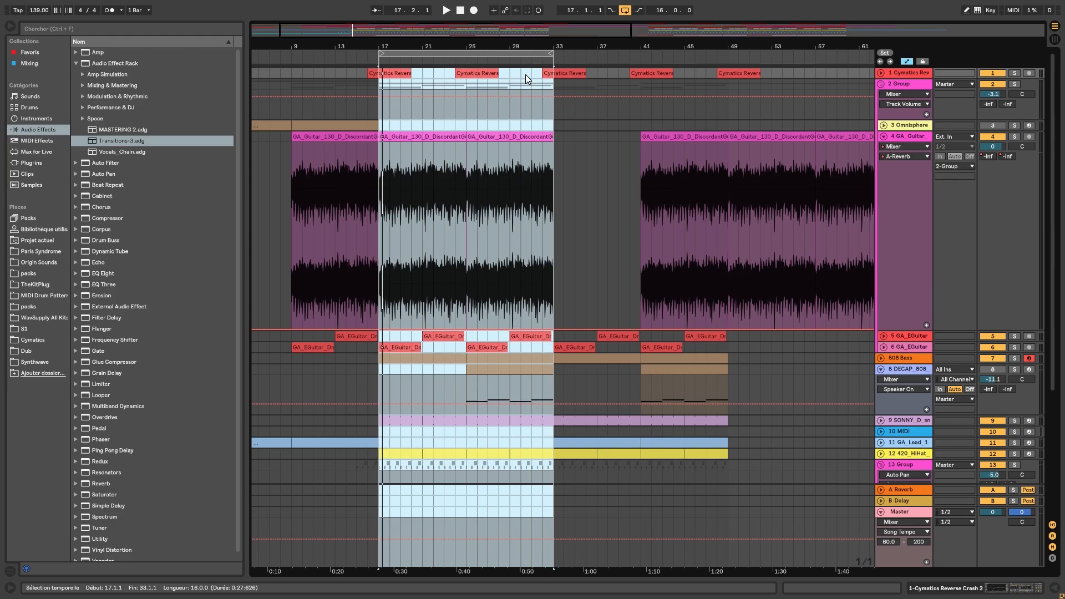
left_click_drag(389, 48, 394, 100)
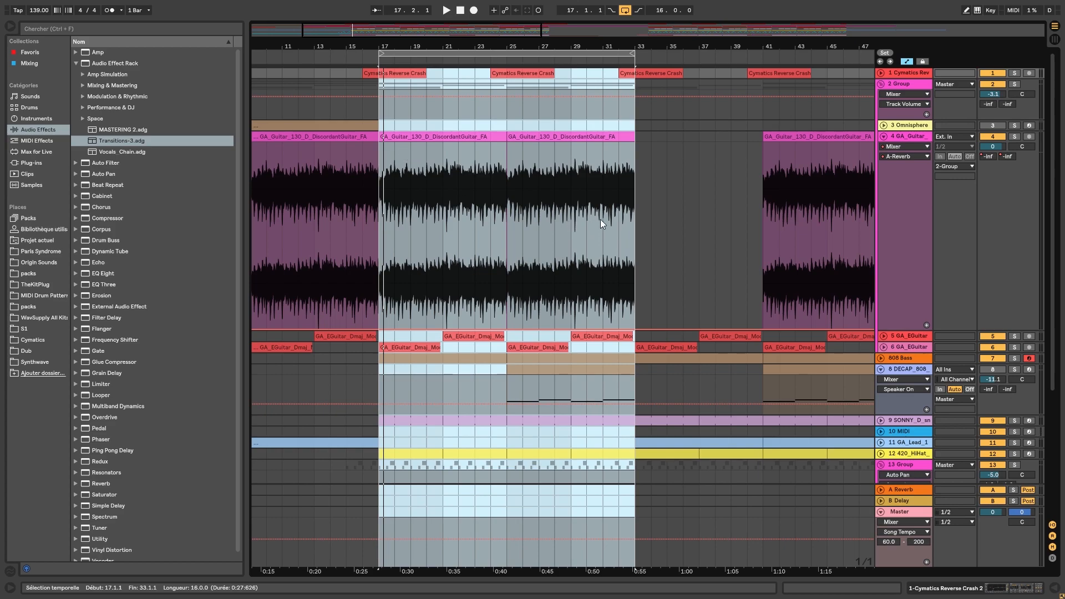
left_click(1013, 136)
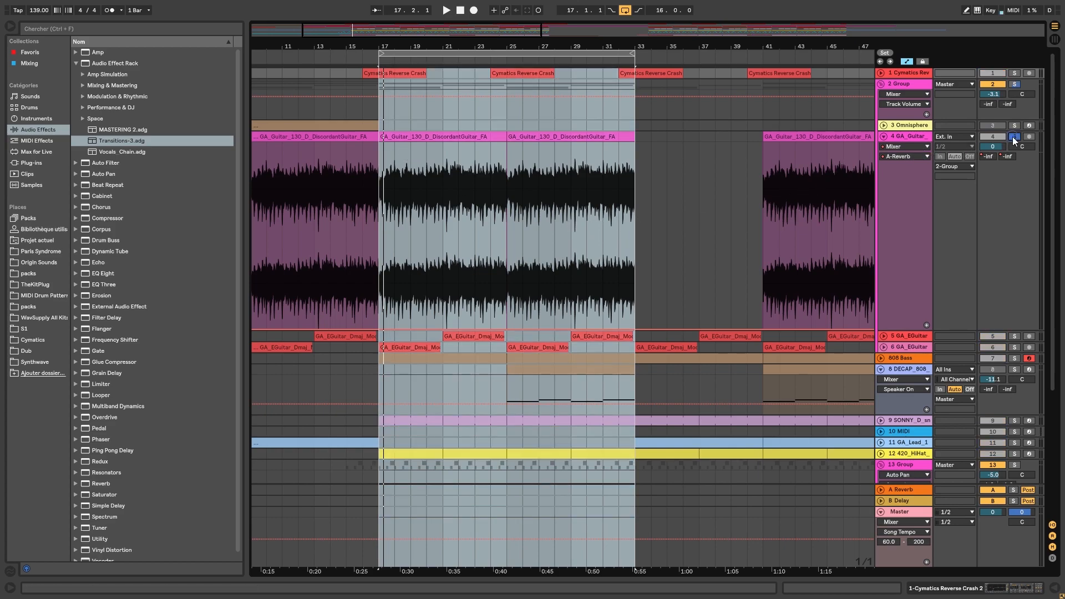
Step: Add a locator at bar 17 and play the soloed guitar from it
right_click(378, 64)
left_click(403, 92)
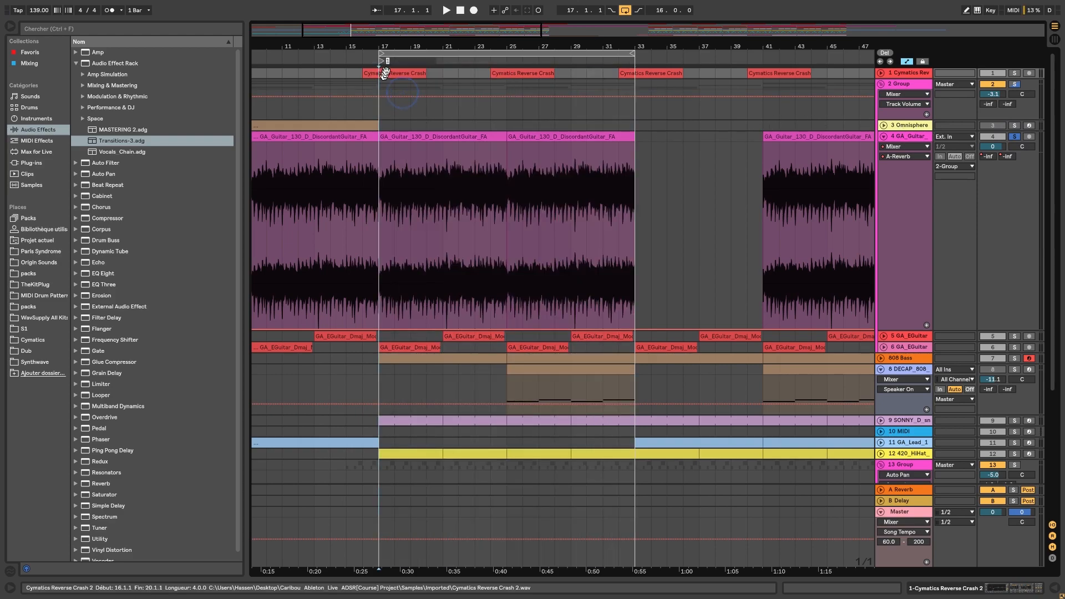
left_click(383, 61)
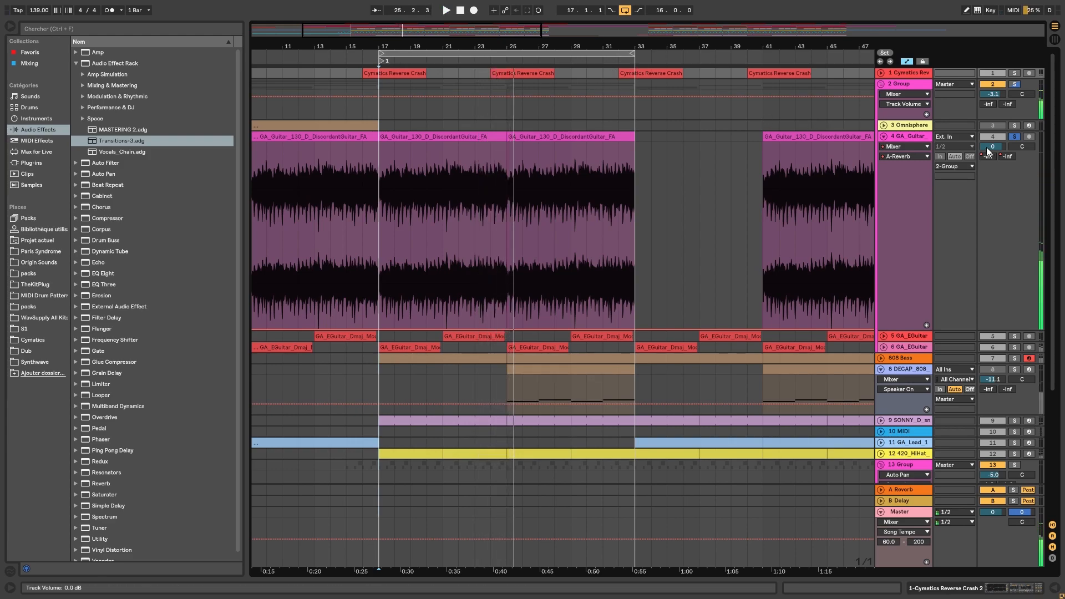
Step: Show the effect chain of guitar track 4 to examine its EQ Eight and EQ Three settings
double_click(923, 138)
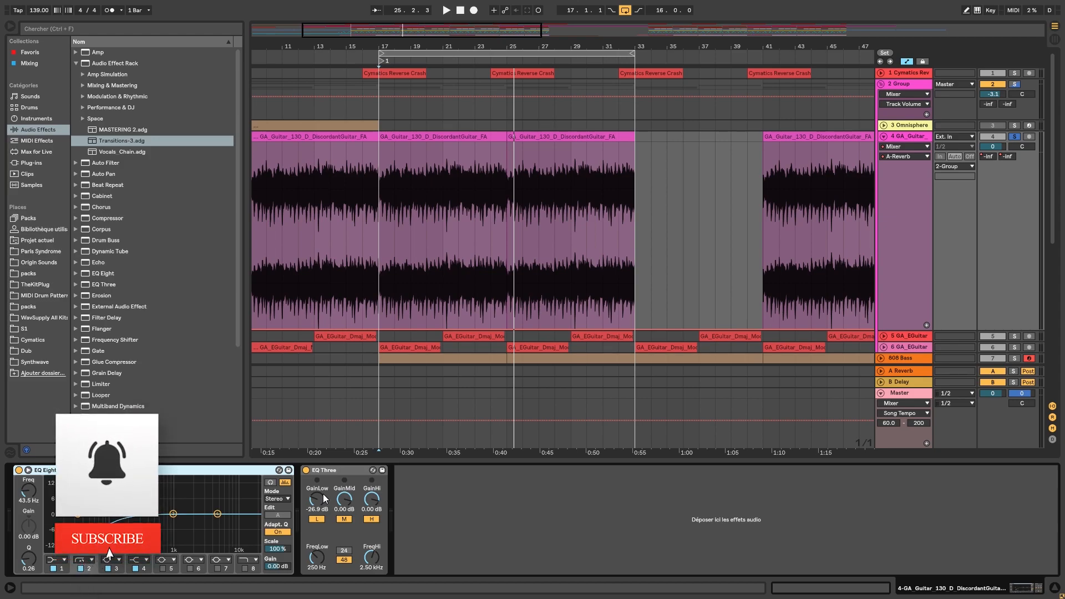
left_click(901, 137)
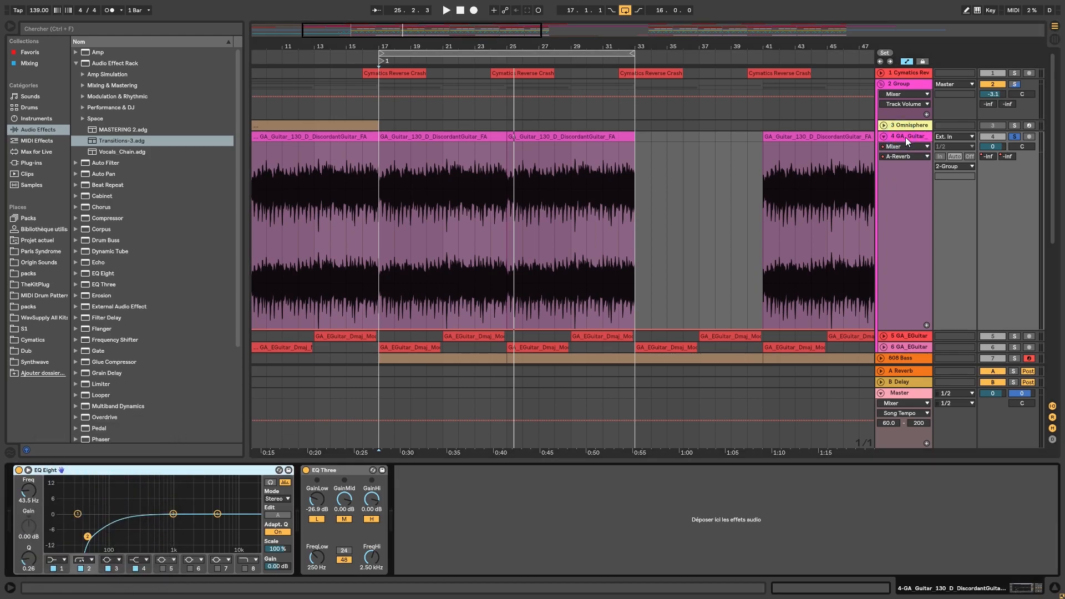
Step: Unfold electric guitar tracks 5 and 6 and examine the Reverb settings on each
scroll(868, 229, "down", 3)
left_click(883, 243)
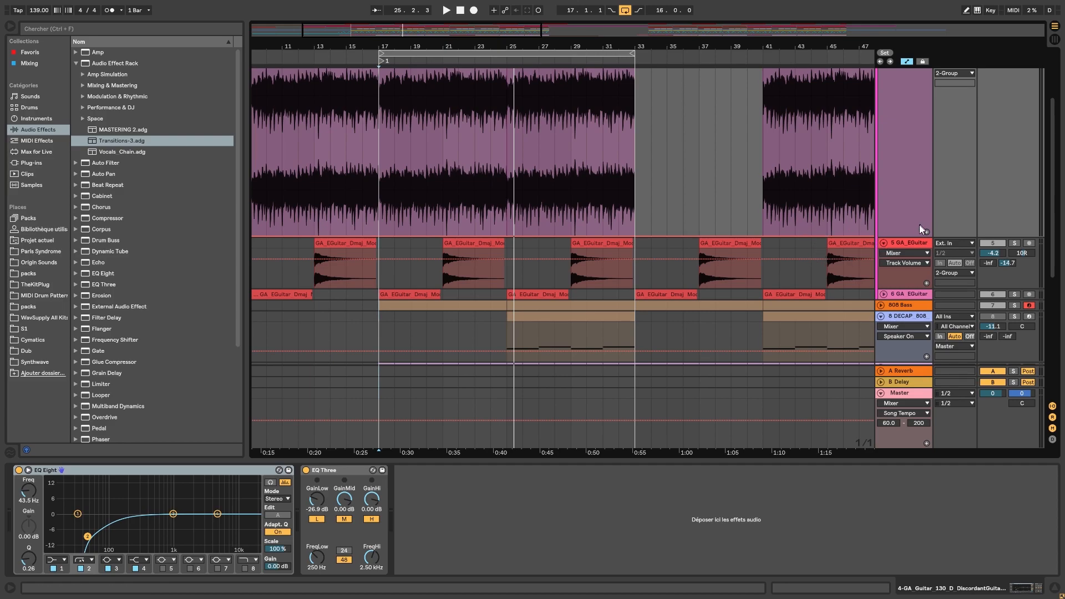
scroll(899, 238, "down", 2)
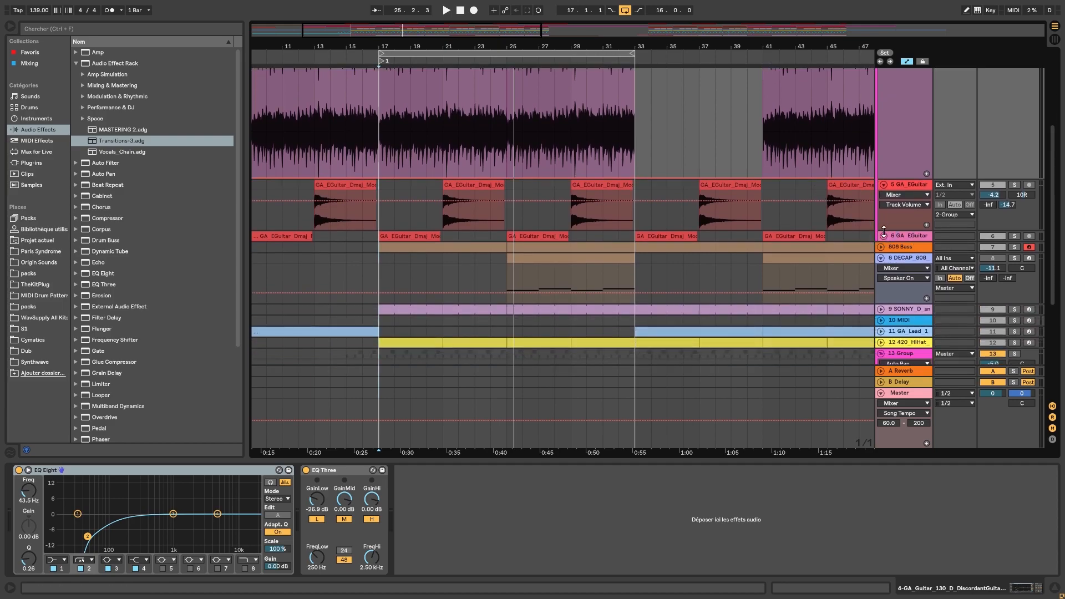
left_click(884, 235)
mouse_move(435, 46)
left_mouse_down()
mouse_move(438, 91)
mouse_move(440, 62)
left_mouse_up()
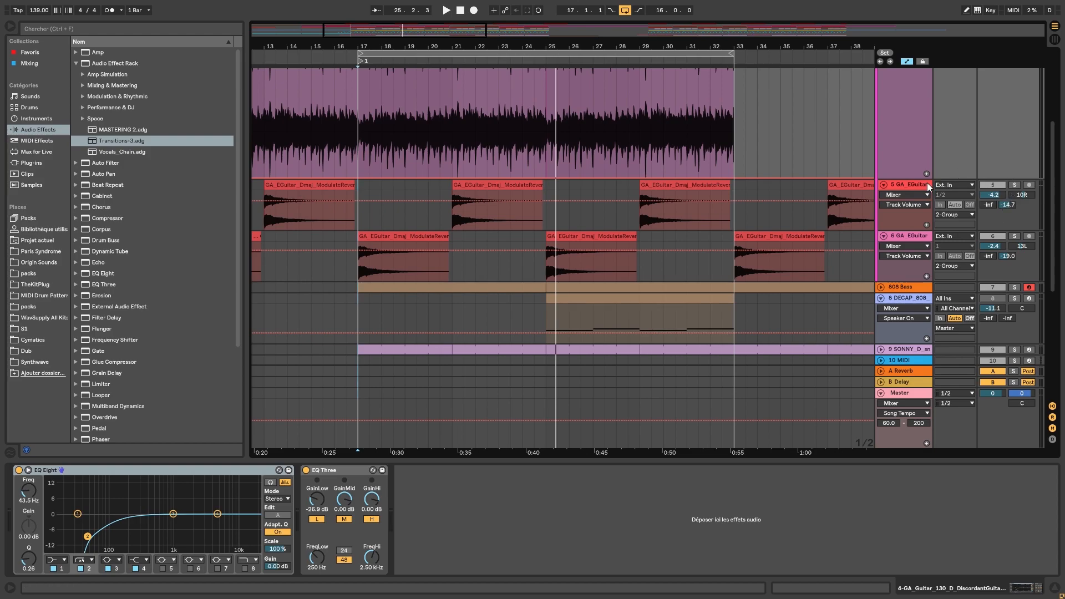
left_click(909, 189)
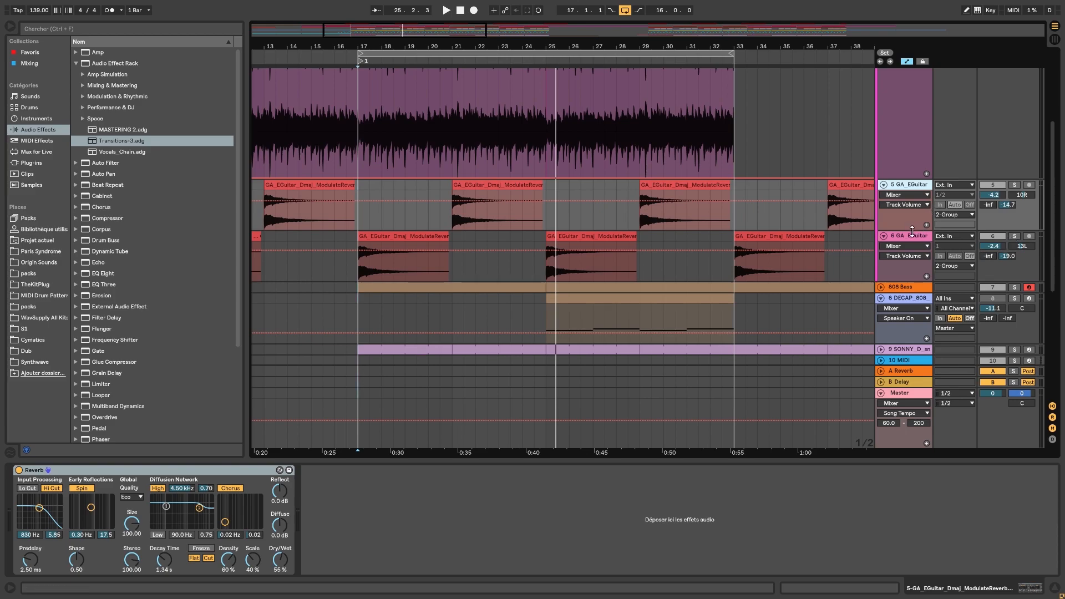
left_click(908, 241)
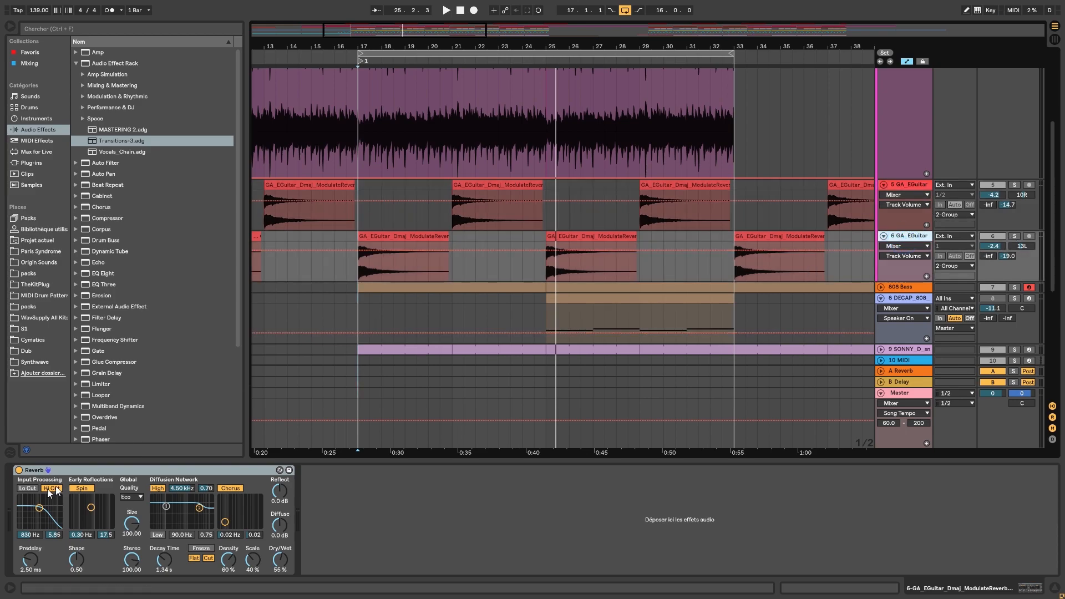
Step: Solo electric guitar tracks 5 and 6 together, without track 4, and play them from bar 17
left_click(1014, 236)
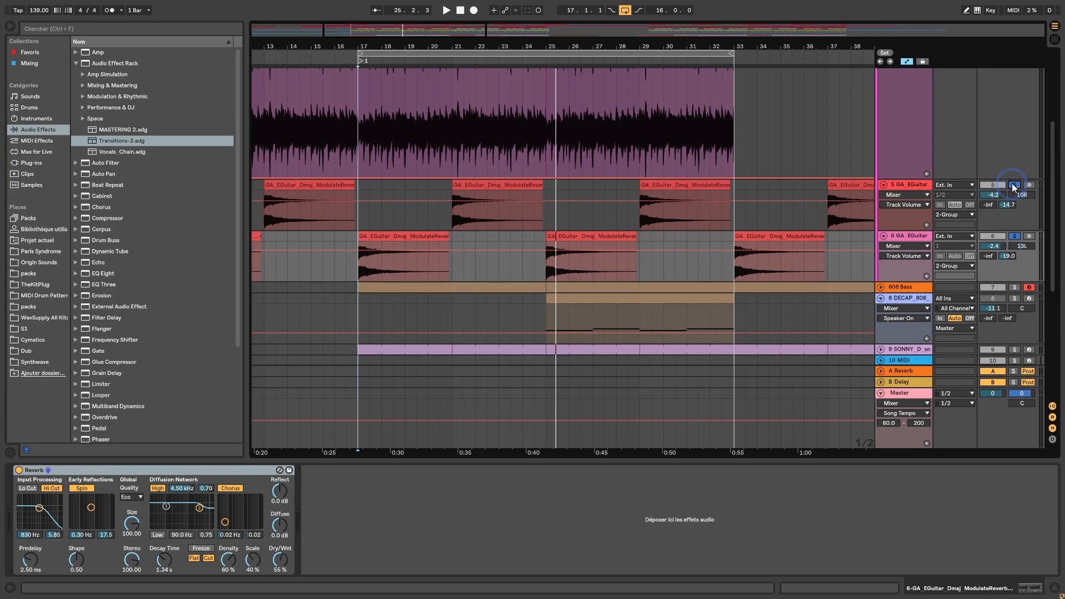
key("space")
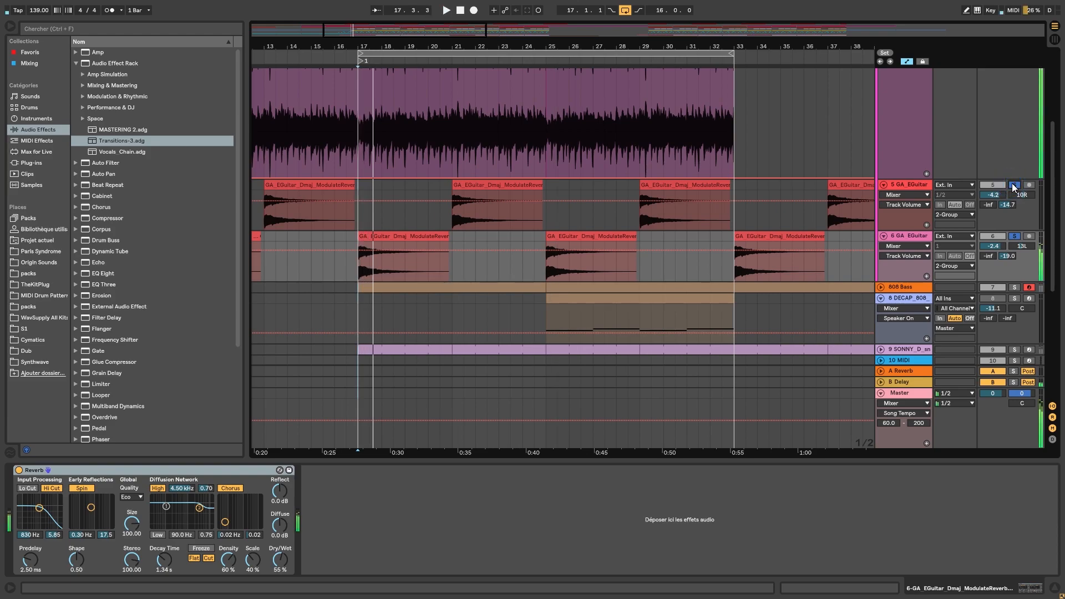
scroll(1009, 202, "up", 3)
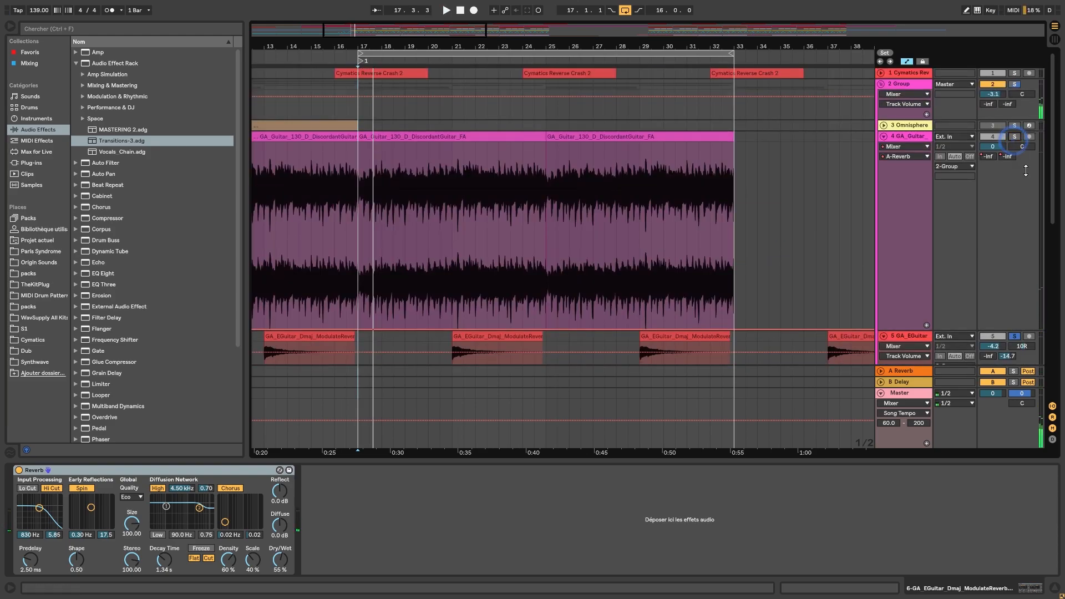
scroll(1014, 141, "down", 2)
scroll(1007, 301, "down", 4)
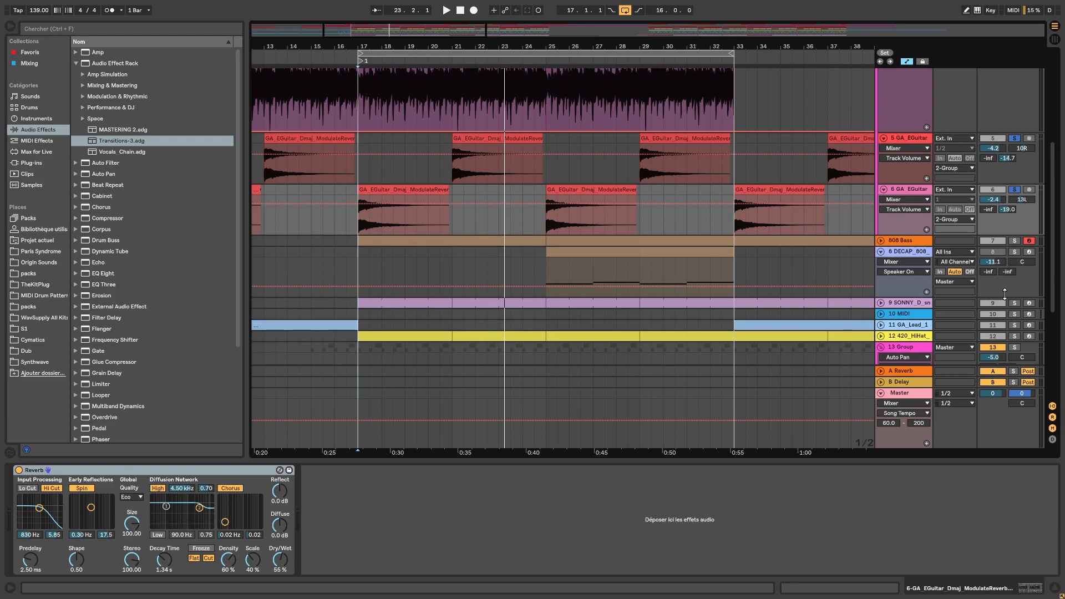
Step: Open the Rev INTENSITY plugin on the 2 Group track, examine its settings and close its window
scroll(1004, 294, "up", 8)
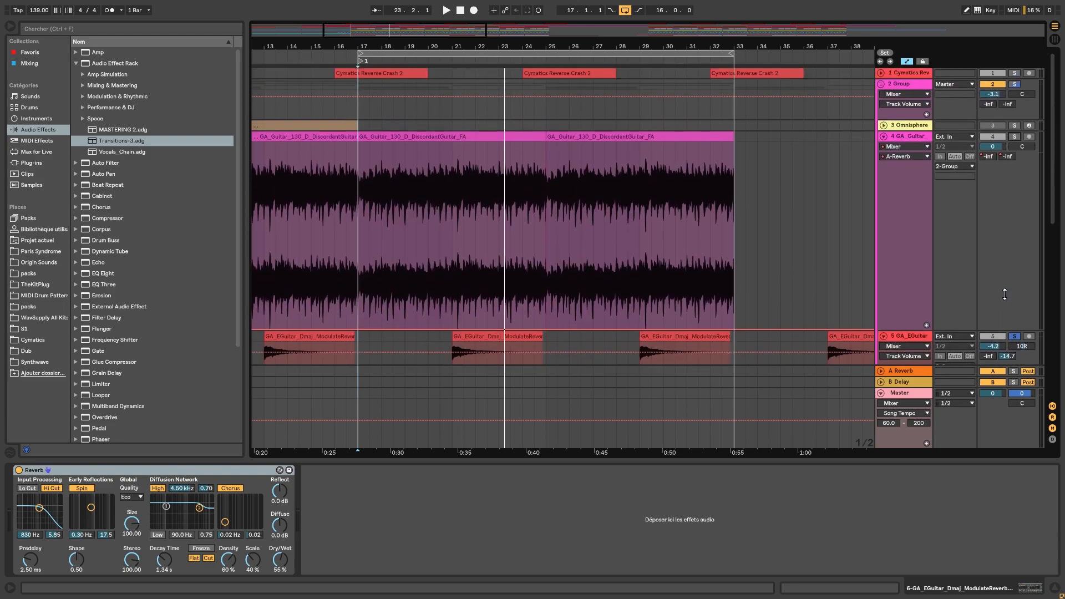
left_click(909, 84)
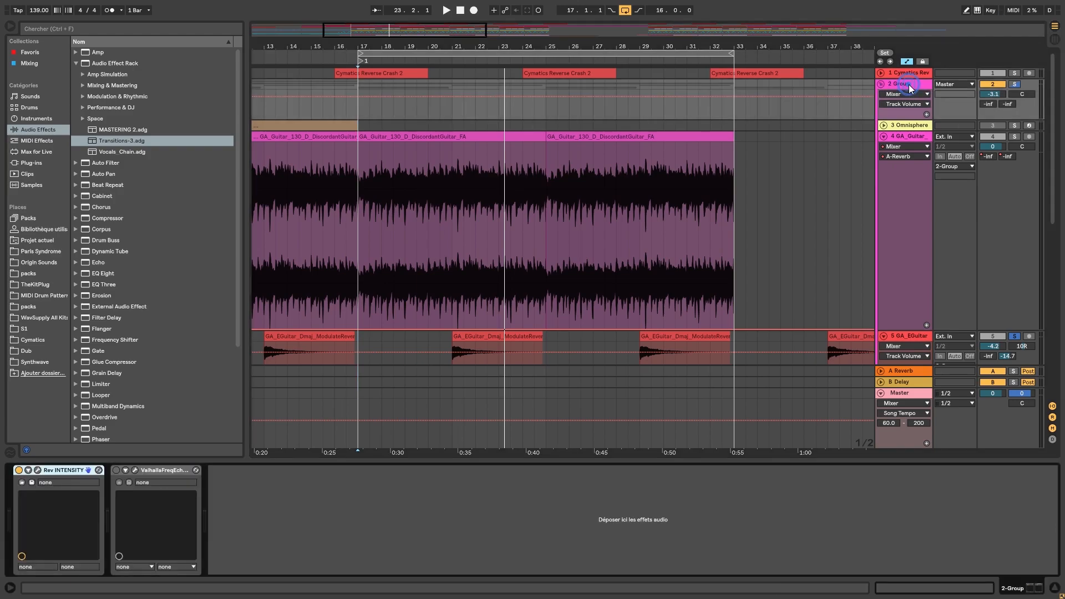
left_click(38, 470)
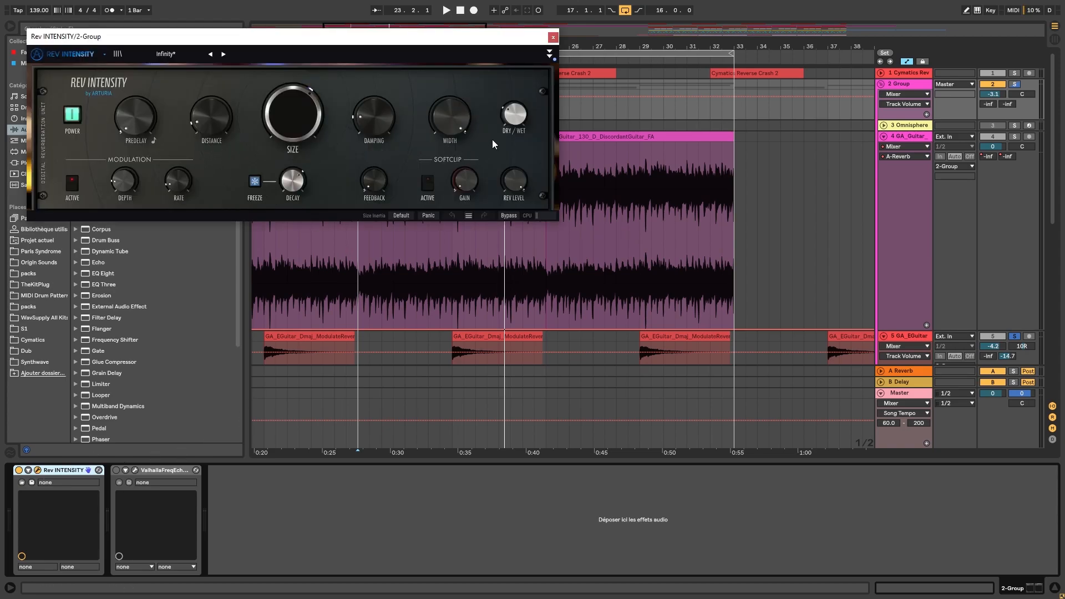
left_click(553, 38)
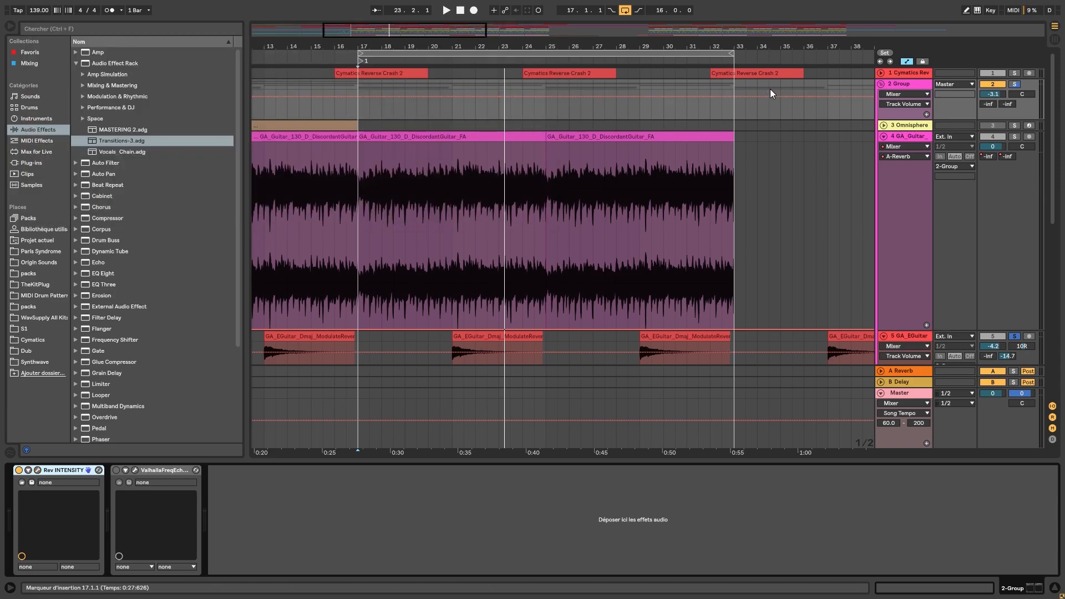
Step: Solo the entire 2 Group track and play it from bar 17
left_click(1015, 85)
key("space")
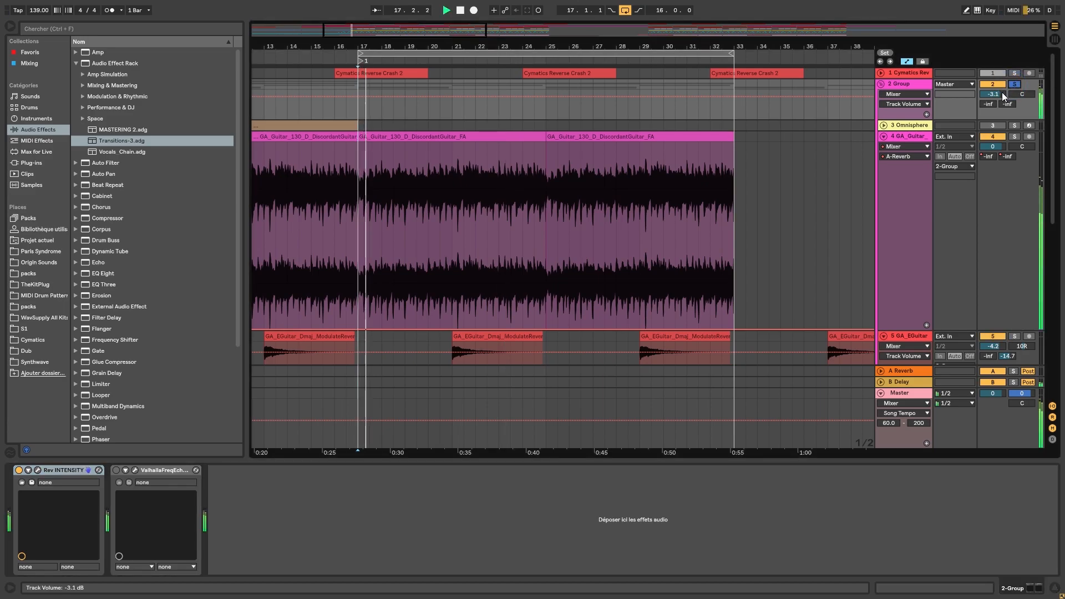
scroll(527, 251, "down", 8)
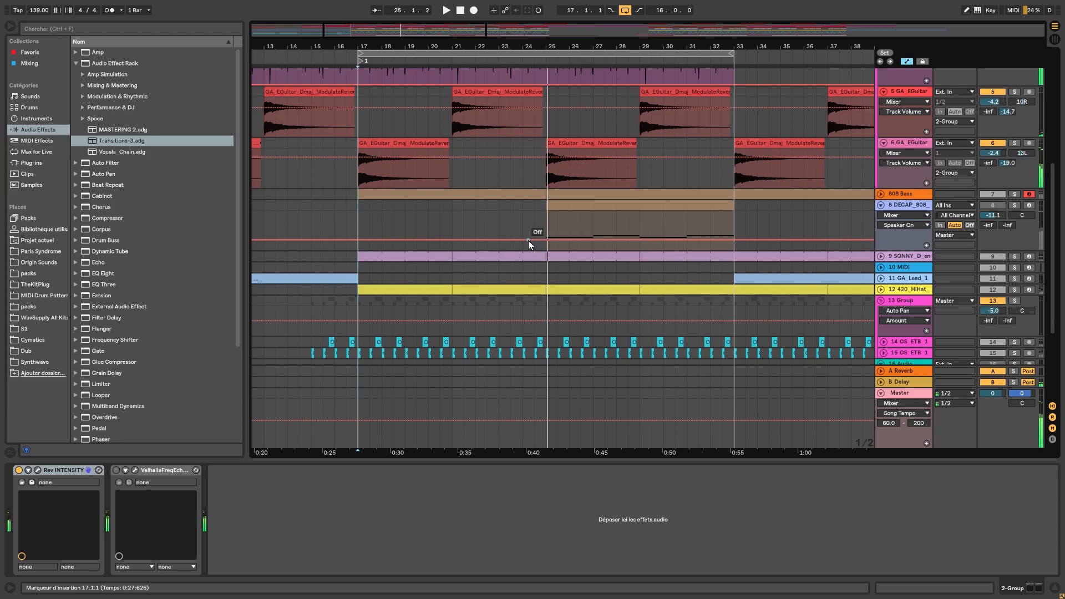
scroll(529, 241, "up", 5)
scroll(528, 241, "up", 1)
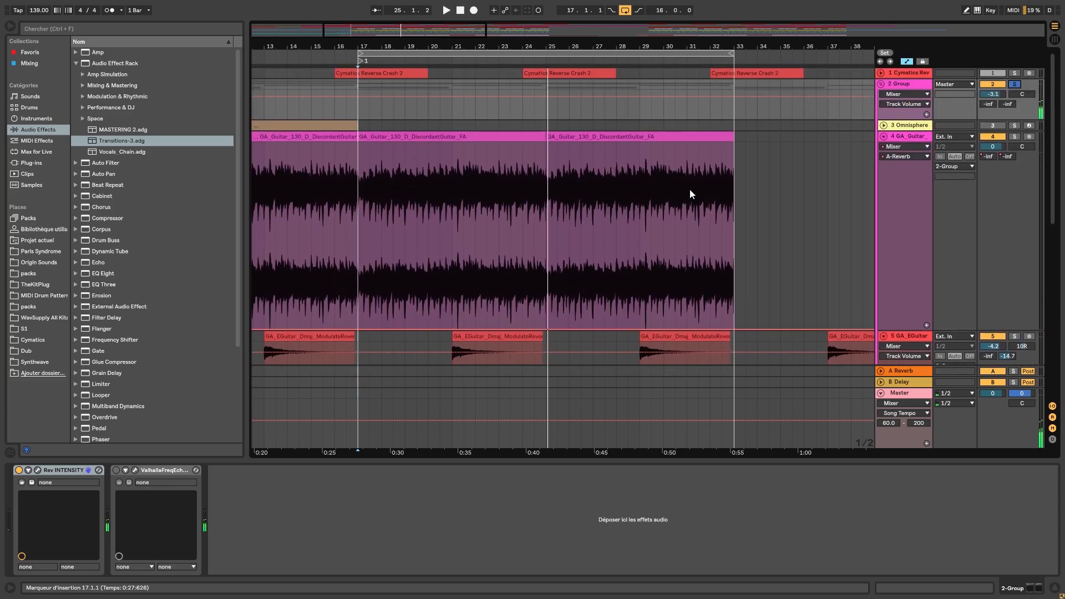
Step: Fold guitar tracks 4, 5 and 6 in the arrangement
left_click(883, 136)
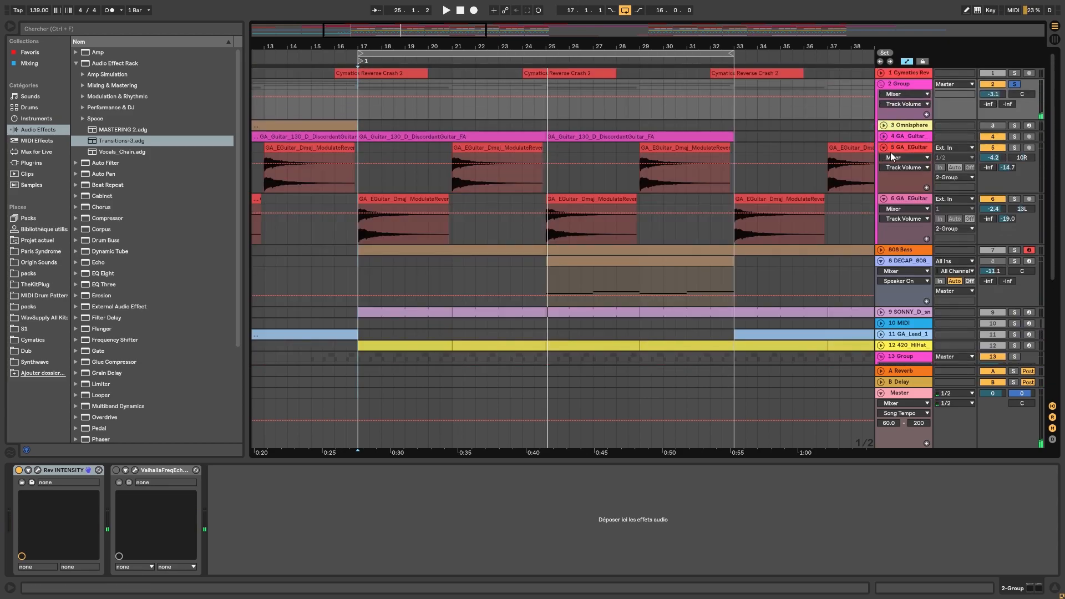
left_click(883, 147)
left_click(883, 159)
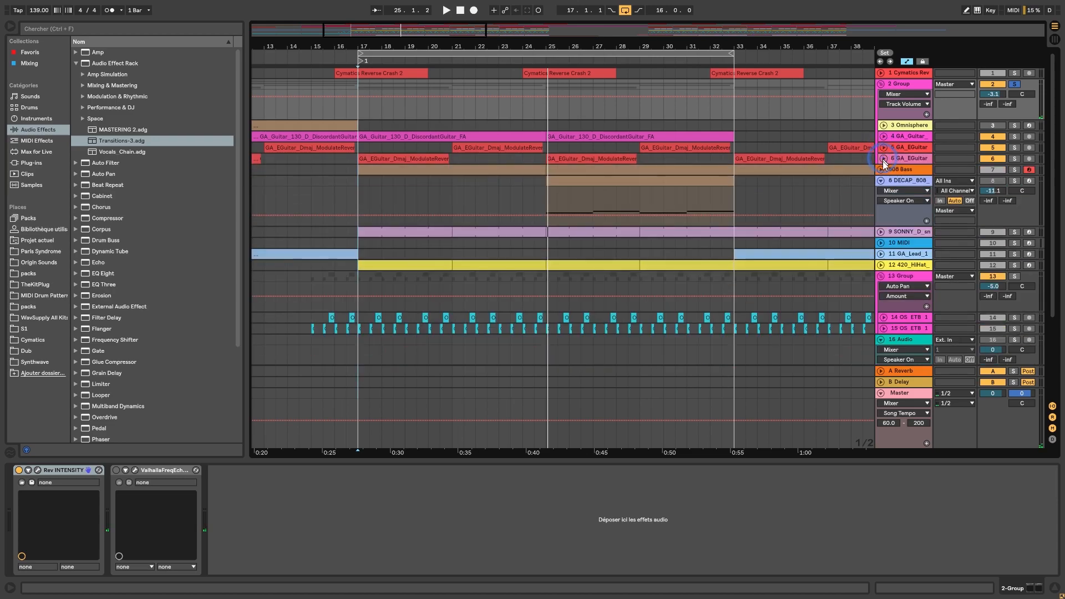
Step: Unfold the 808 Bass track and examine its Sampler waveform and the effects following it
left_click(881, 170)
left_click(900, 171)
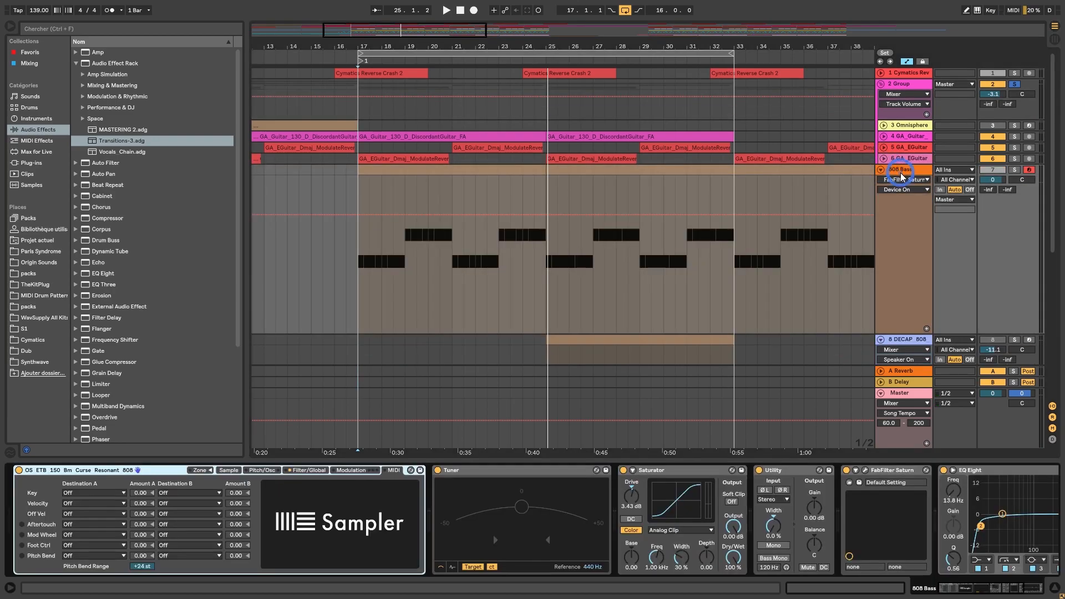
left_click(229, 470)
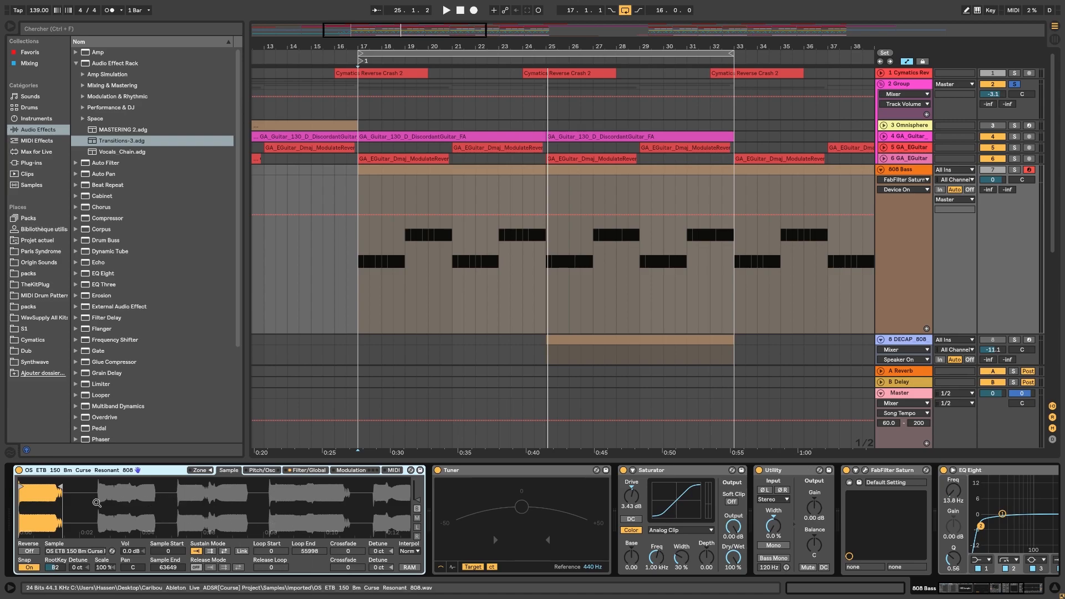
mouse_move(37, 504)
left_mouse_down()
mouse_move(37, 528)
mouse_move(37, 506)
left_mouse_up()
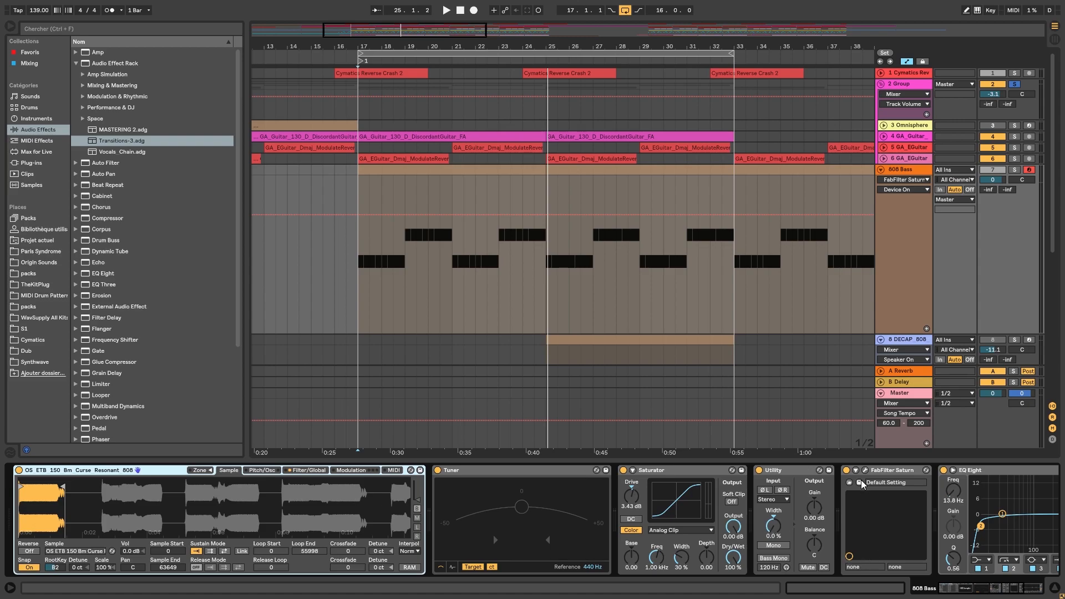
left_click(965, 592)
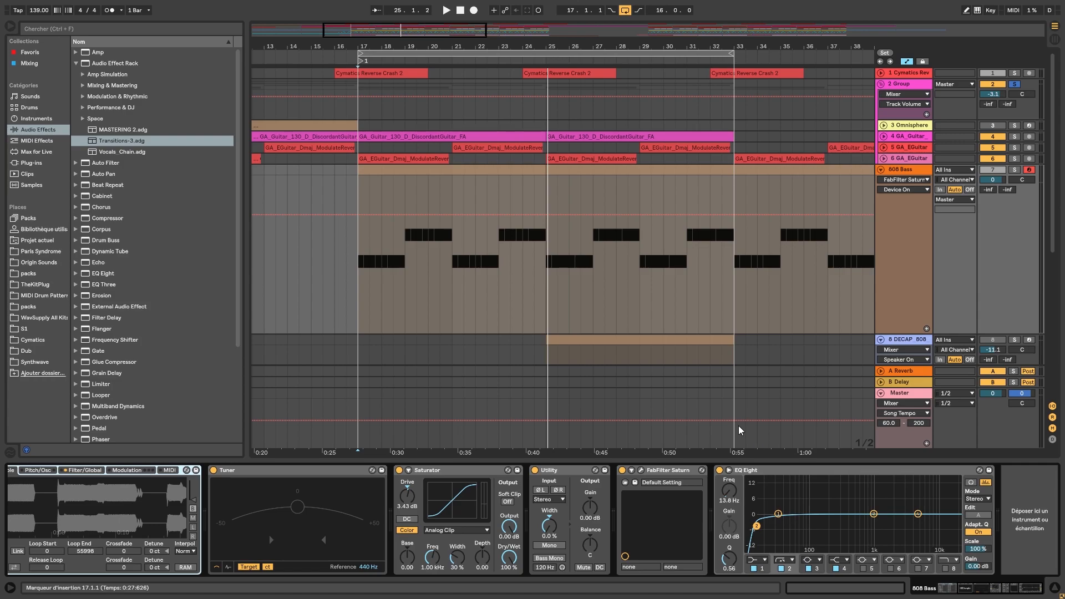
Step: Open the 808 Bass MIDI clip starting at bar 17 and view its notes in an enlarged note editor
left_click_drag(761, 461, 724, 595)
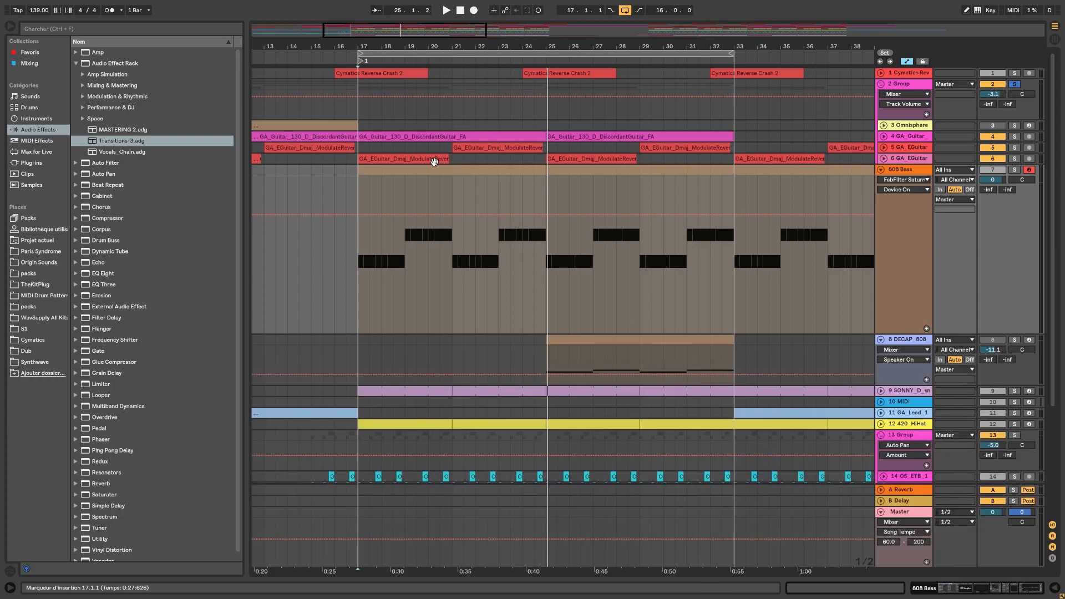
double_click(416, 169)
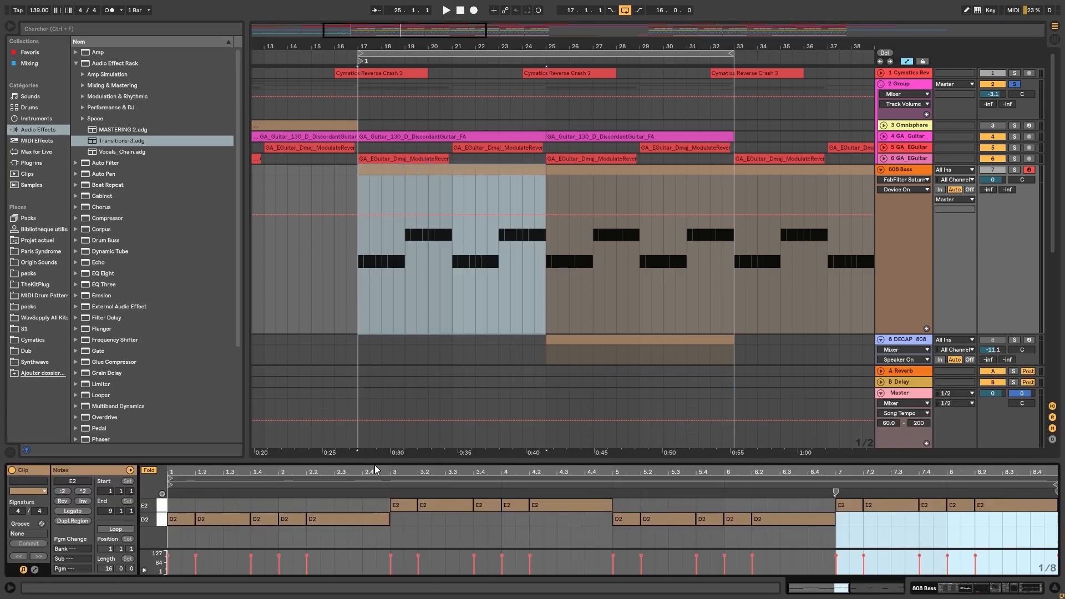
left_click_drag(374, 461, 393, 238)
Step: Return to the 808 Bass devices and examine the Sampler's Filter/Global, Modulation and MIDI settings
left_click(920, 595)
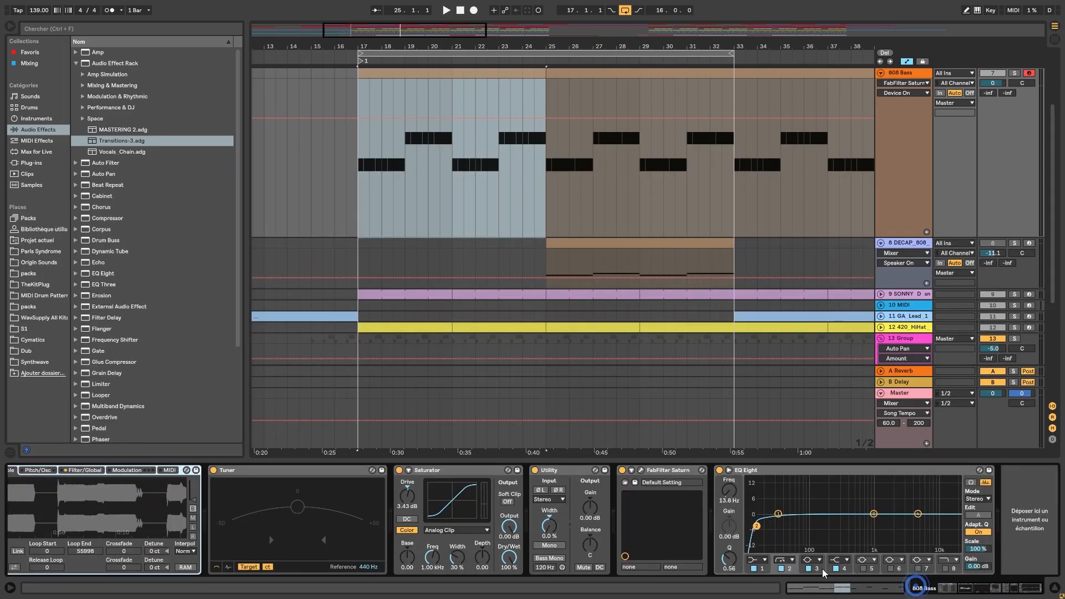
left_click(80, 472)
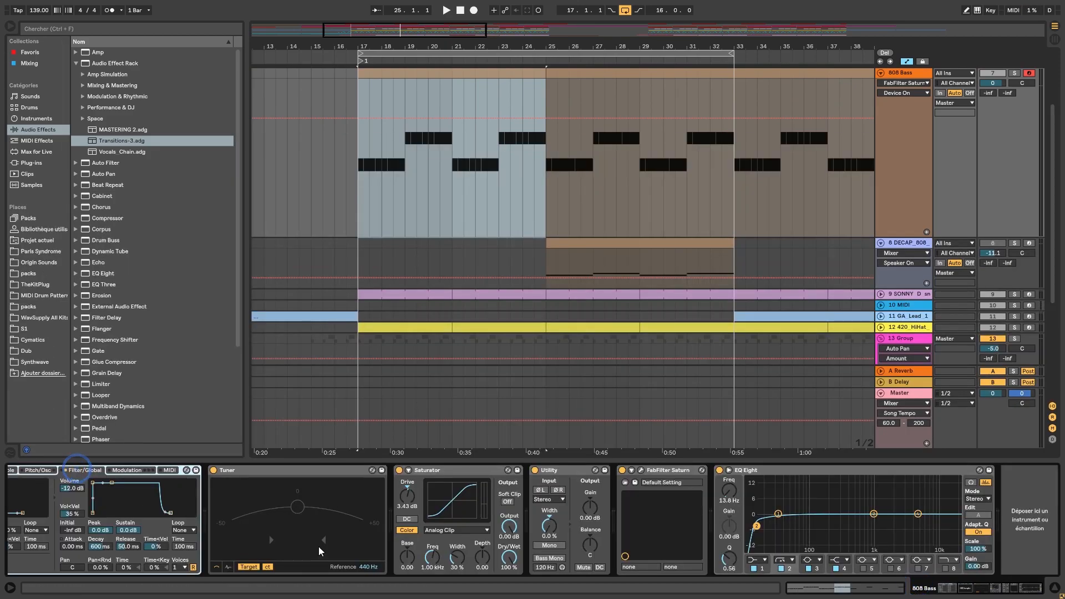
left_click(941, 590)
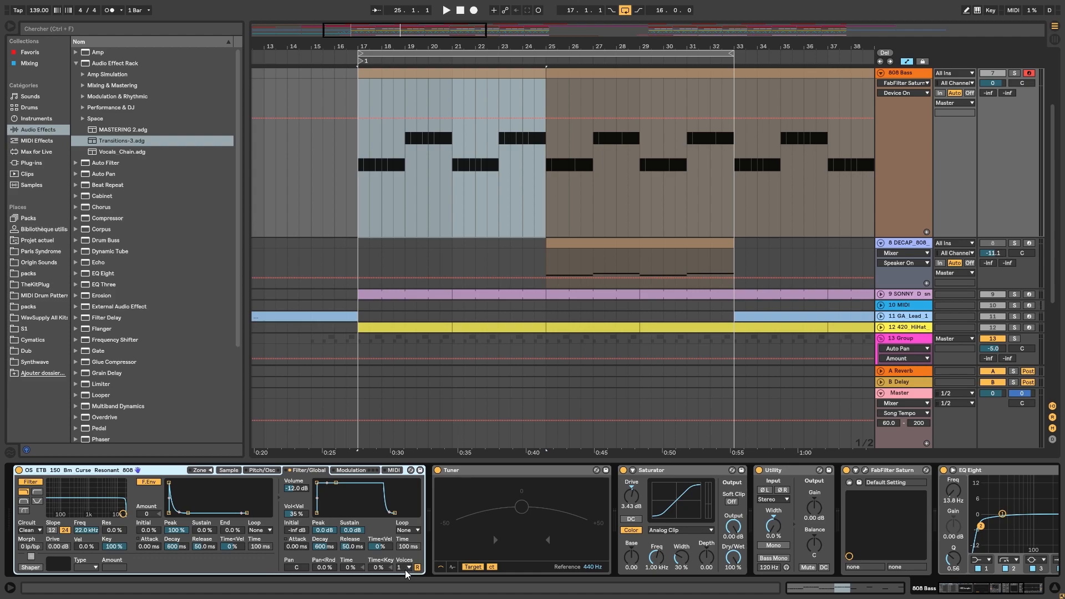
left_click(347, 472)
left_click(391, 472)
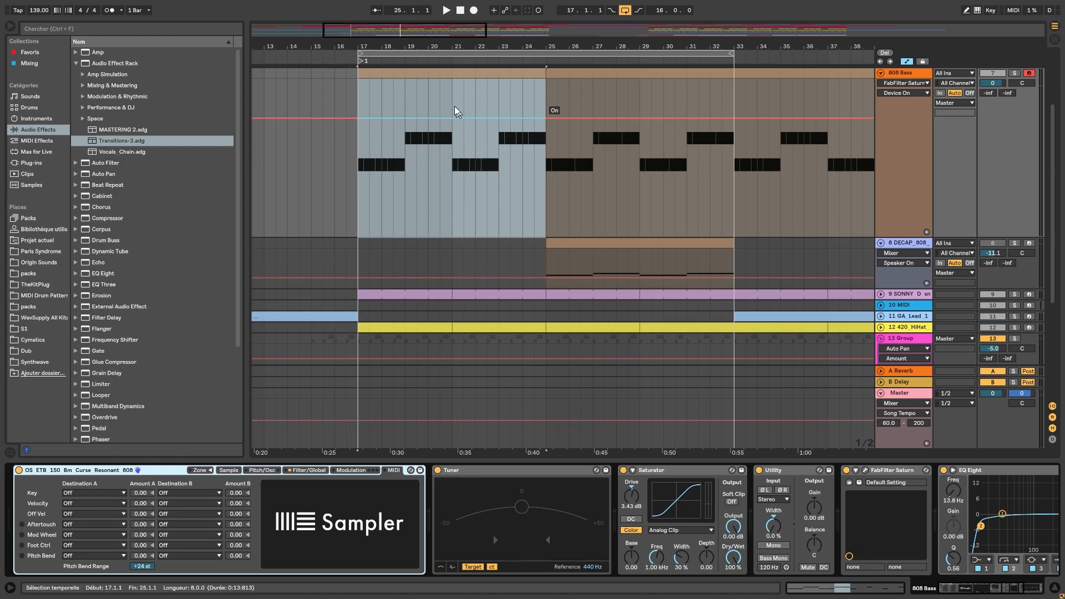
Step: Open the 808 Bass MIDI clip starting at bar 17, unfold its key range and show its Pitch Bend envelope
double_click(436, 78)
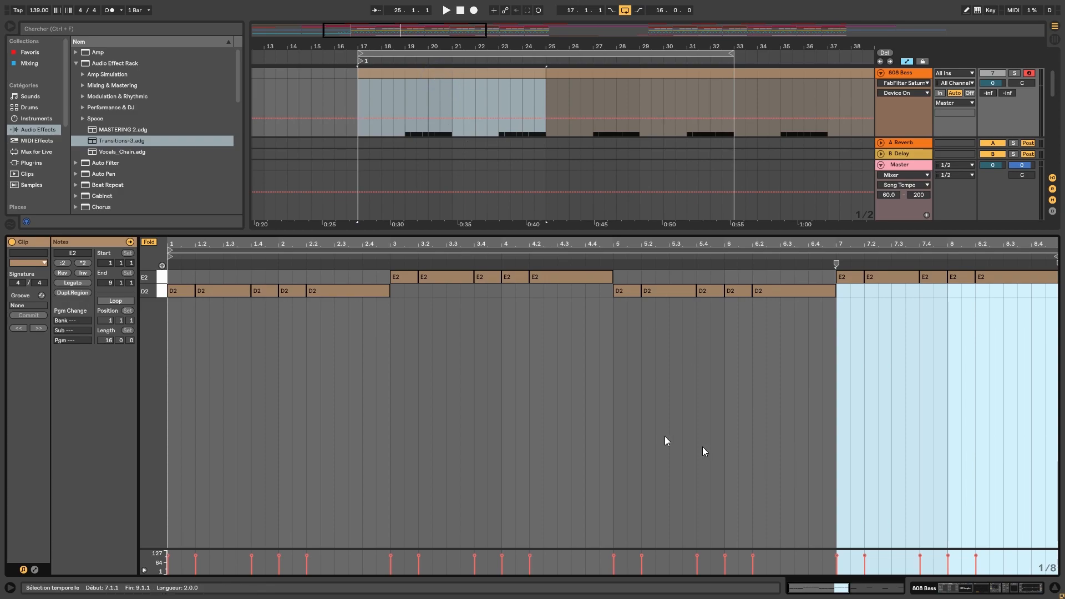
left_click(148, 242)
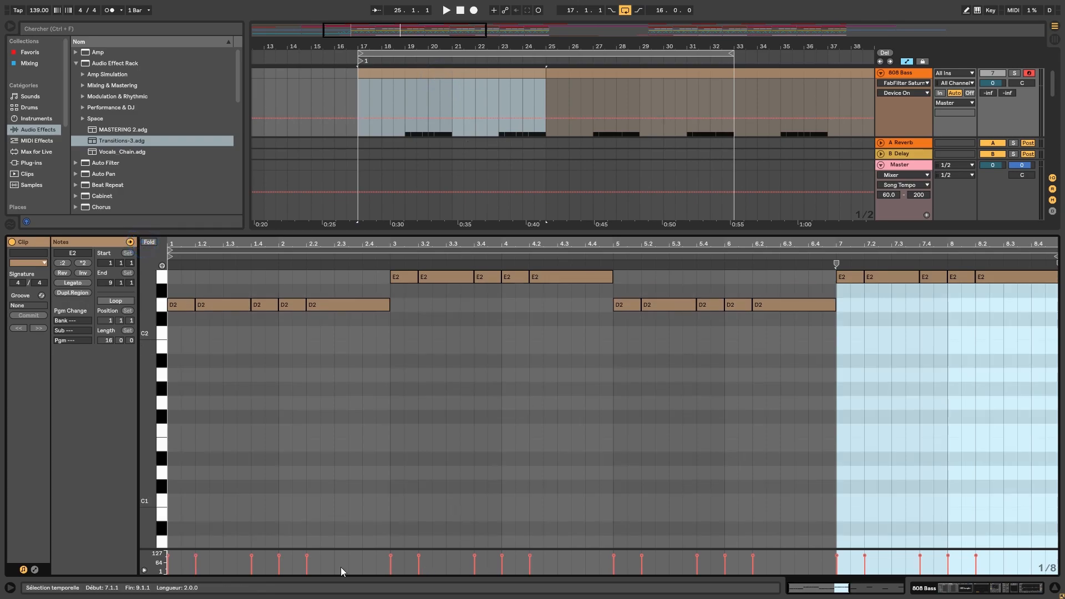
left_click(32, 568)
left_click(35, 570)
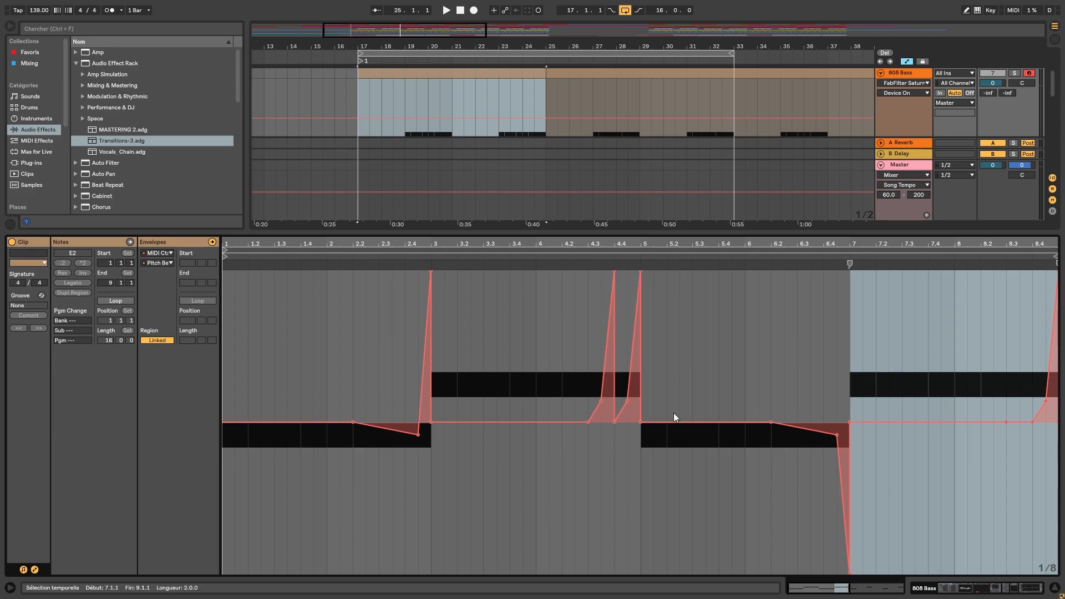
Step: Solo the 808 Bass track and audition it from bar 17 while following the clip's Pitch Bend envelope
left_click(1013, 73)
key("space")
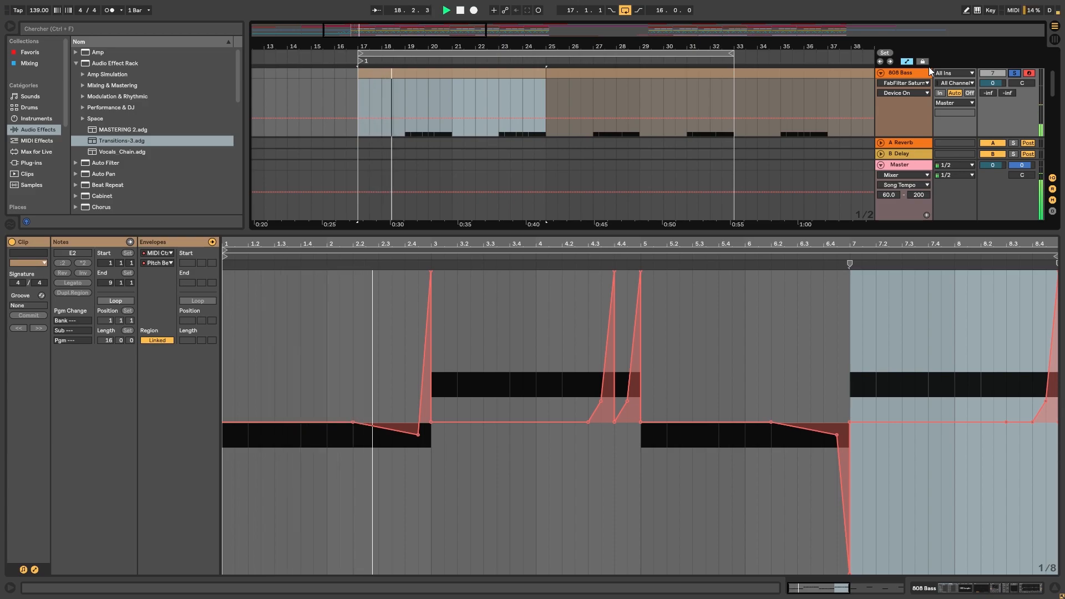
key("space")
key("space")
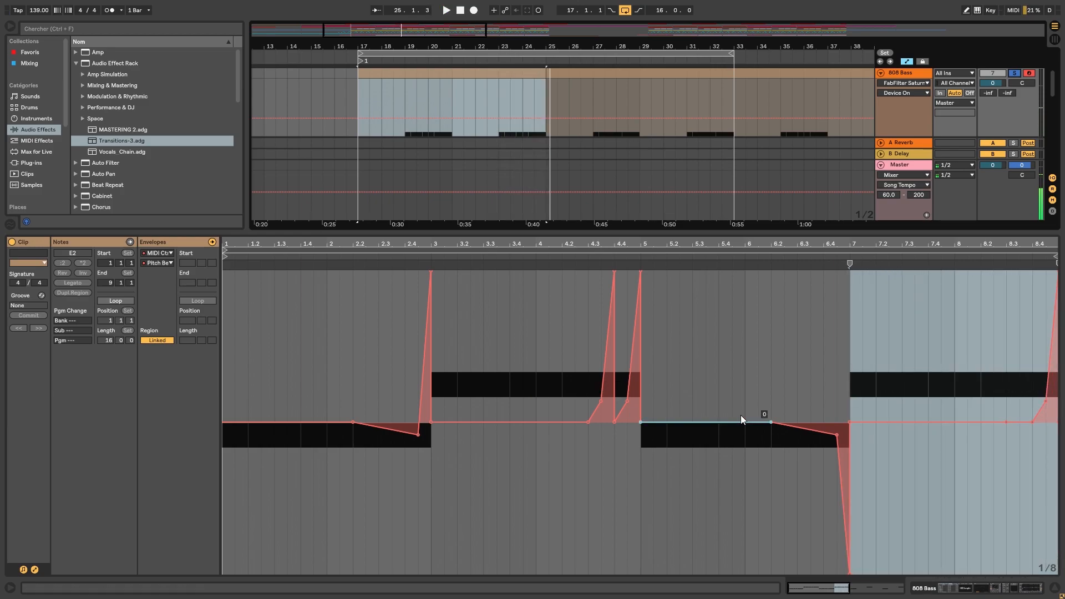
Step: Return to the 808 Bass devices, examine the FabFilter Saturn plug-in in its own window, and close it
left_click_drag(701, 233, 850, 560)
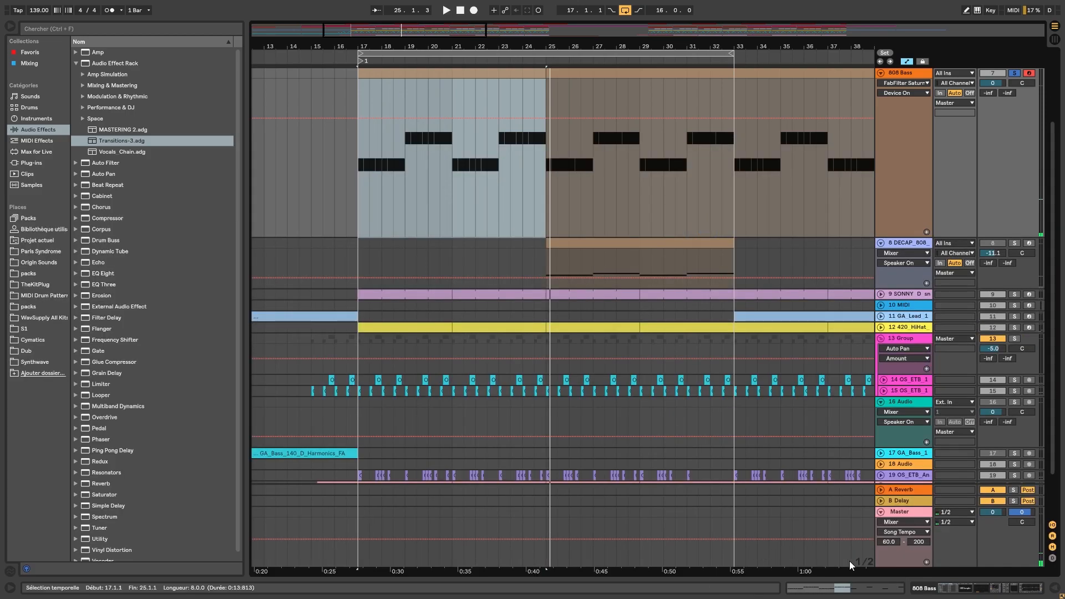
left_click(929, 589)
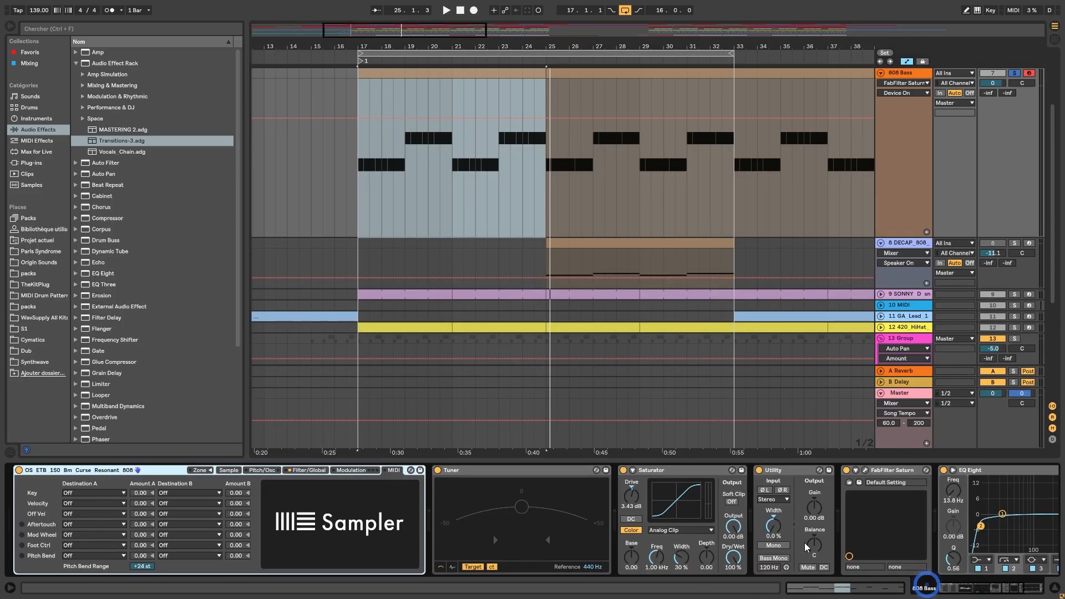
left_click(866, 472)
left_click_drag(889, 90, 602, 137)
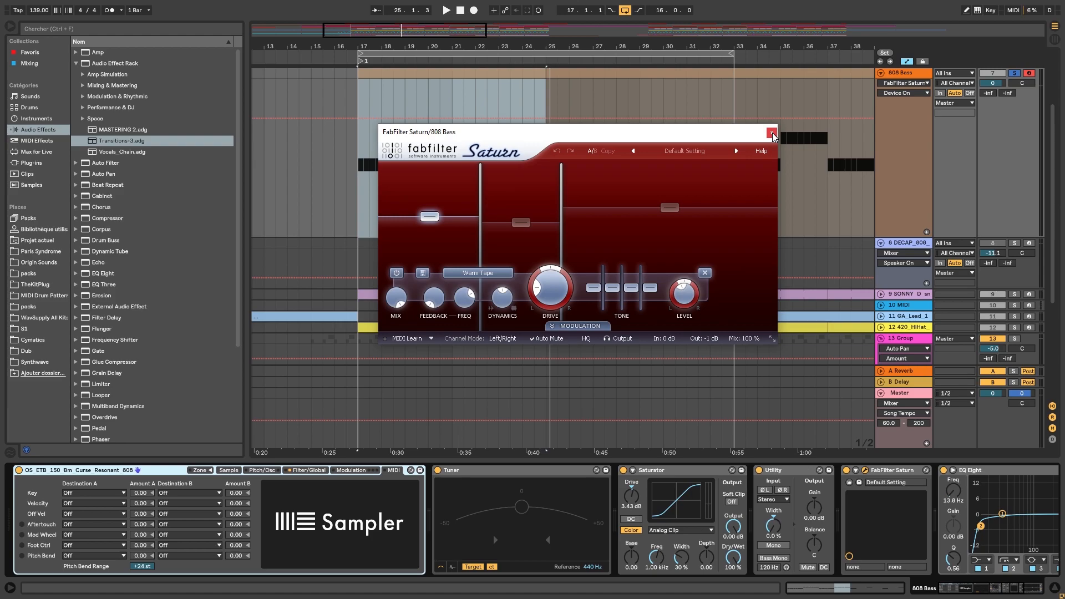
left_click(772, 133)
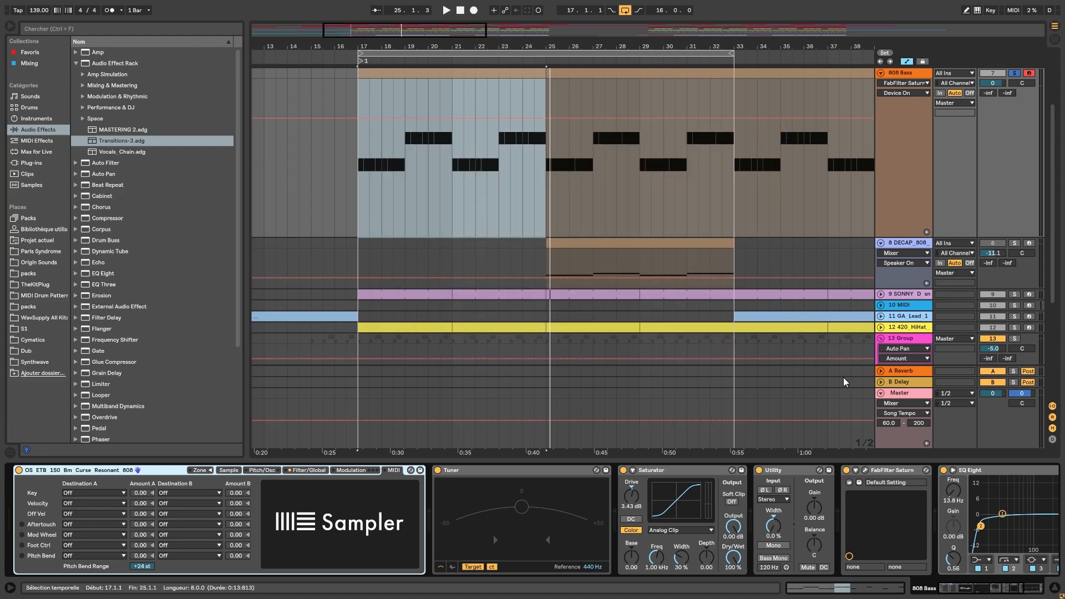
Step: Unfold the OS ETB Anchor Kick track 19 and examine its kick pattern from bar 17 at a closer zoom
scroll(838, 228, "up", 4)
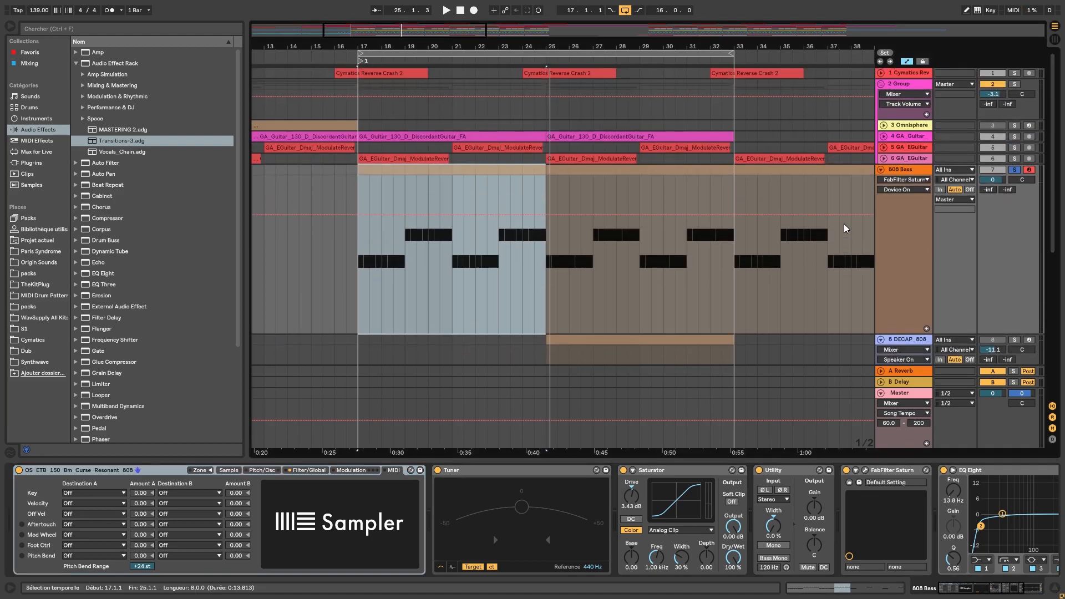
scroll(846, 228, "down", 10)
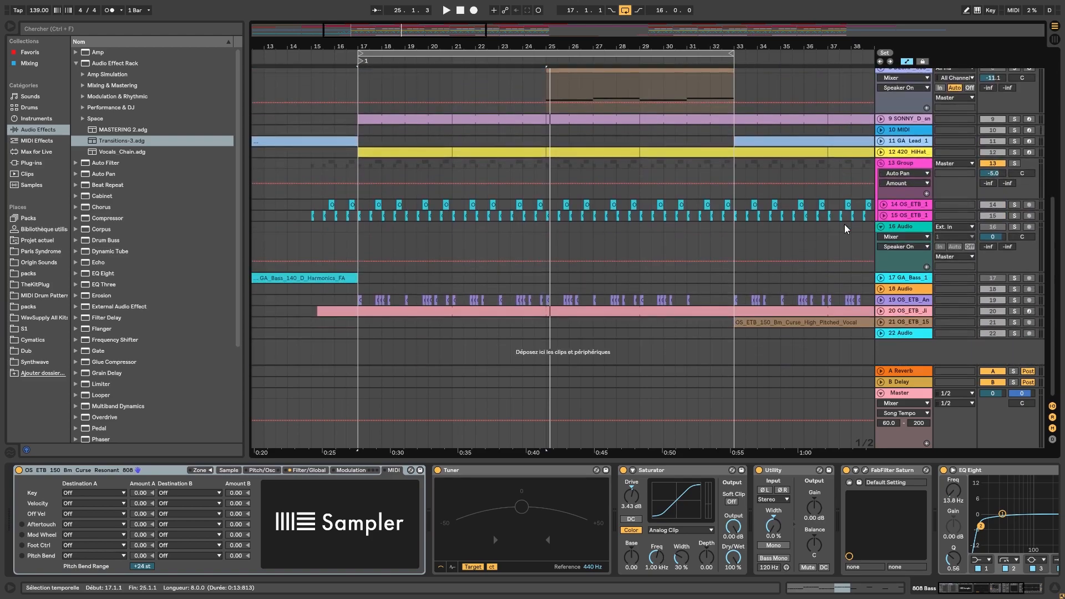
left_click(881, 300)
left_click_drag(360, 45, 361, 57)
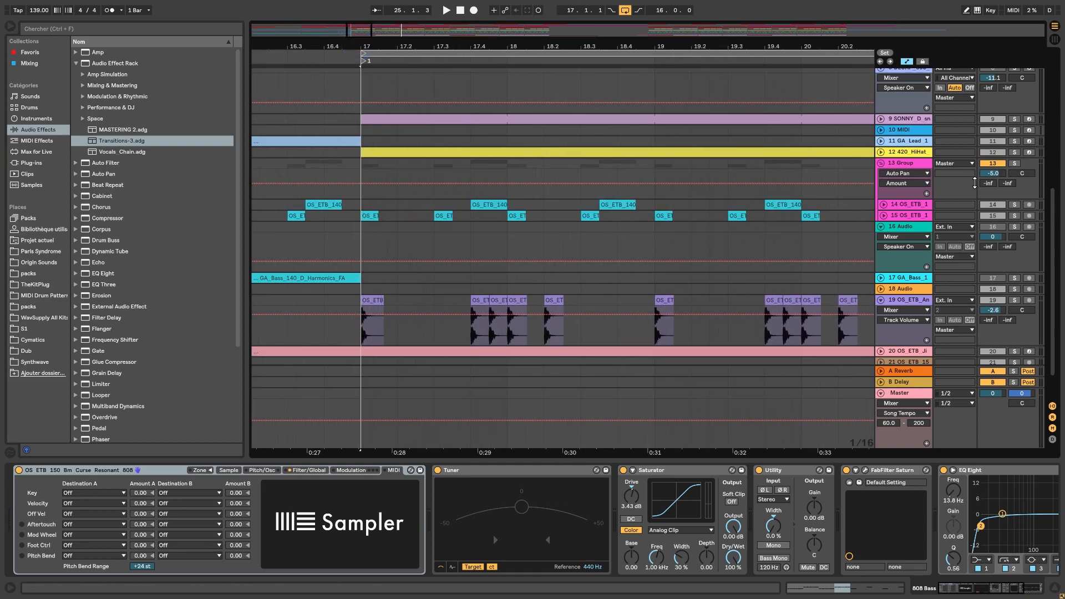
left_click_drag(578, 45, 485, 42)
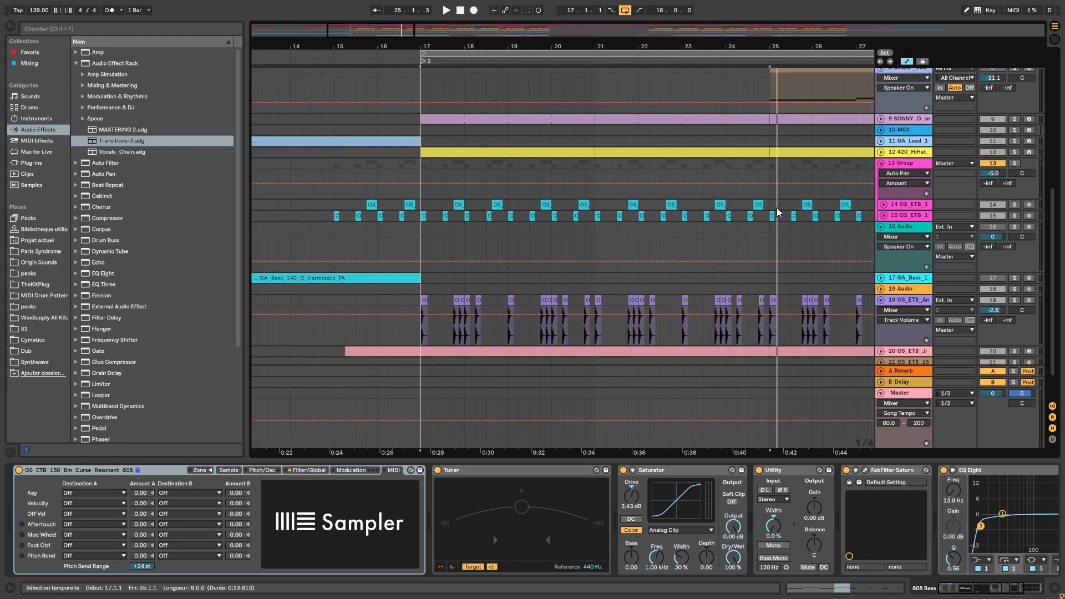
Step: Solo the Anchor Kick track, audition it from bar 17 while checking its device chain, and fold the track
left_click(1013, 300)
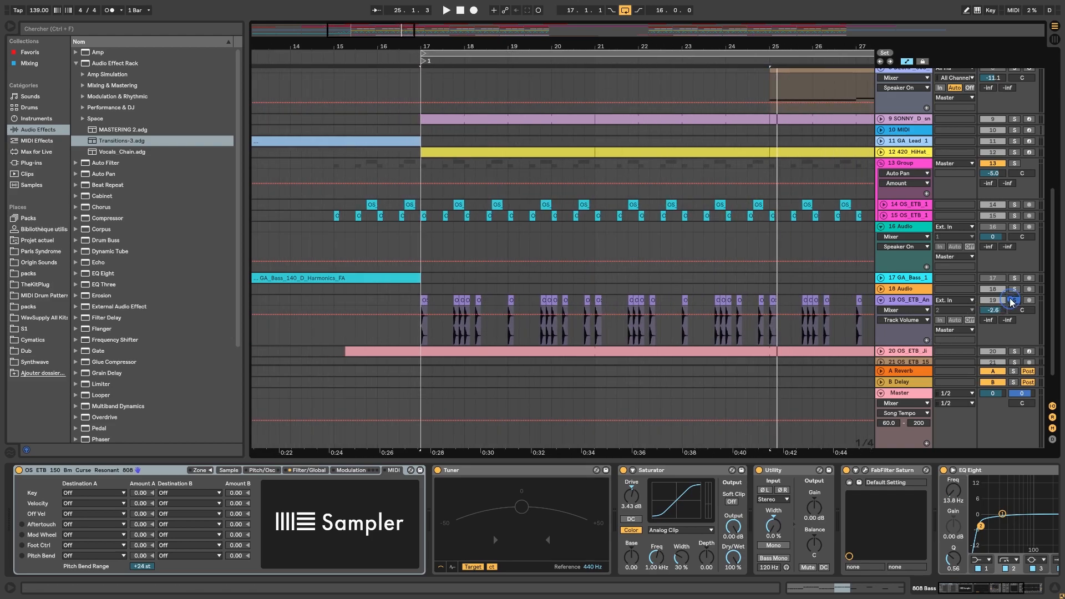
key("space")
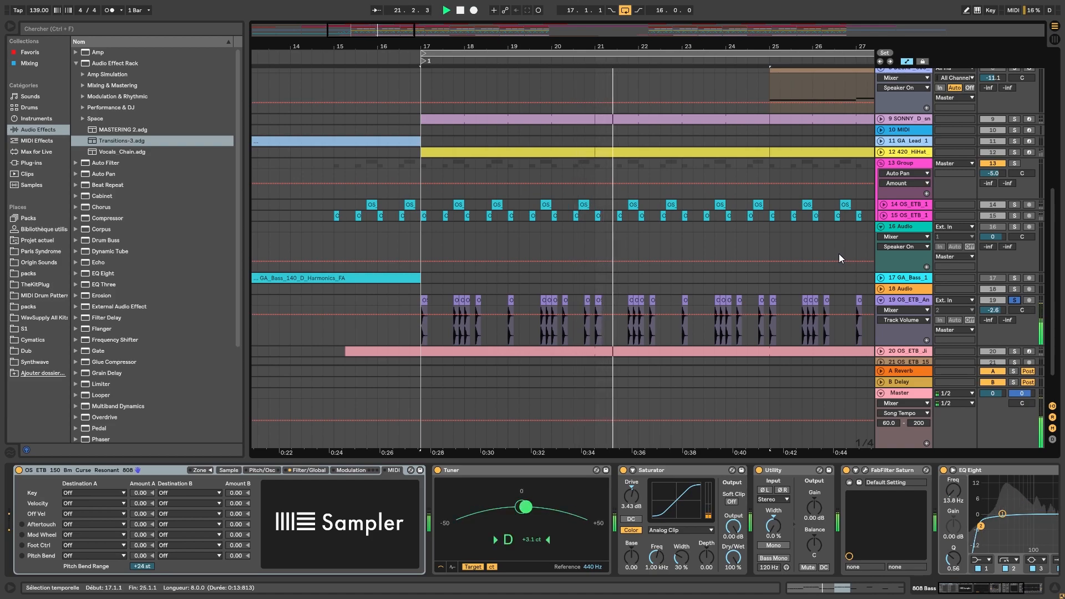
left_click(910, 302)
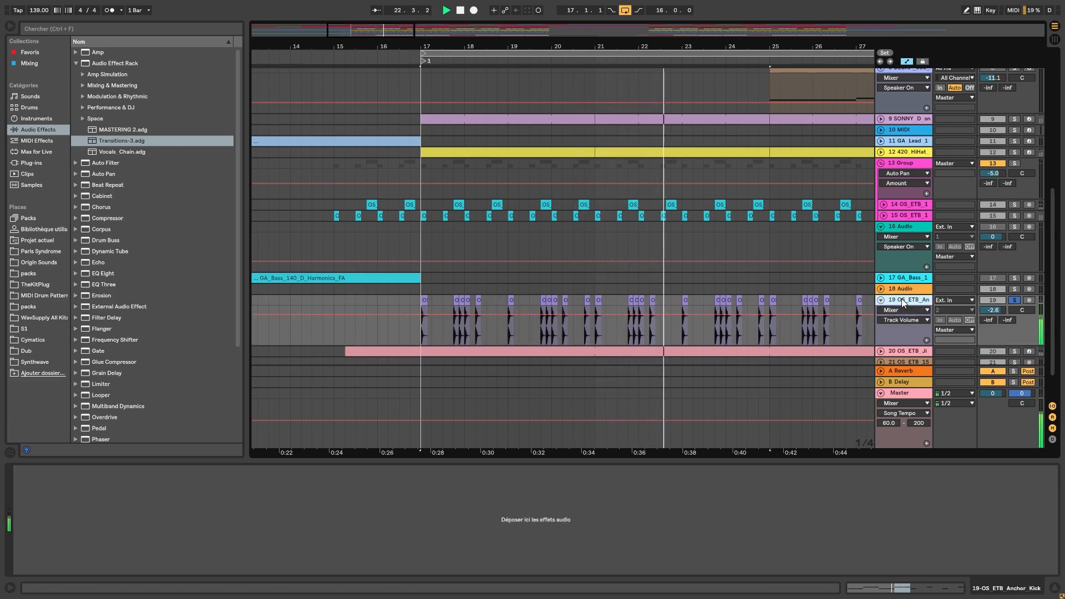
left_click_drag(631, 49, 569, 24)
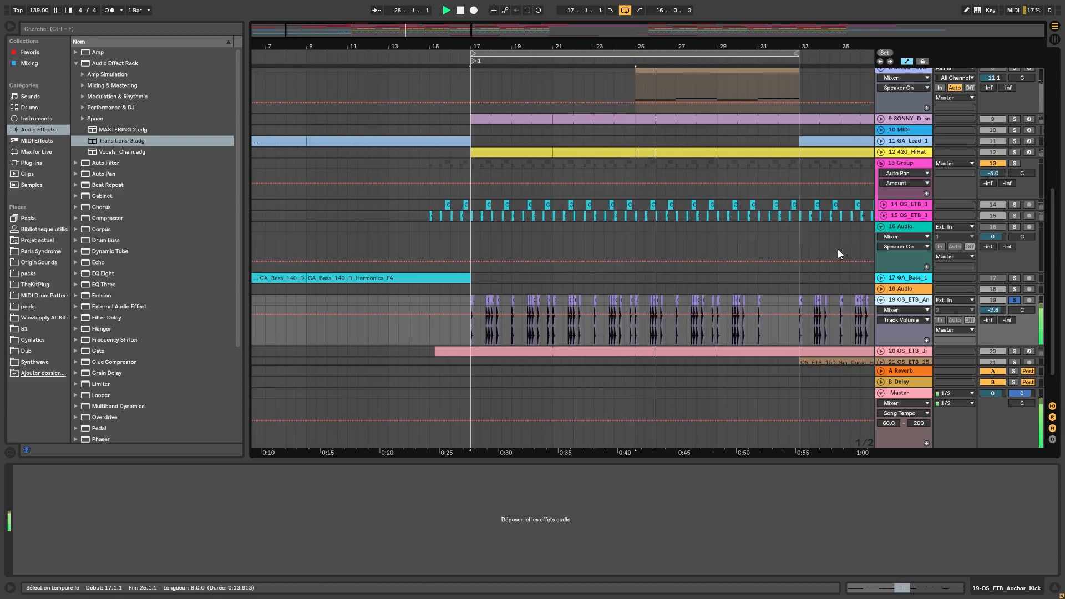
left_click(881, 300)
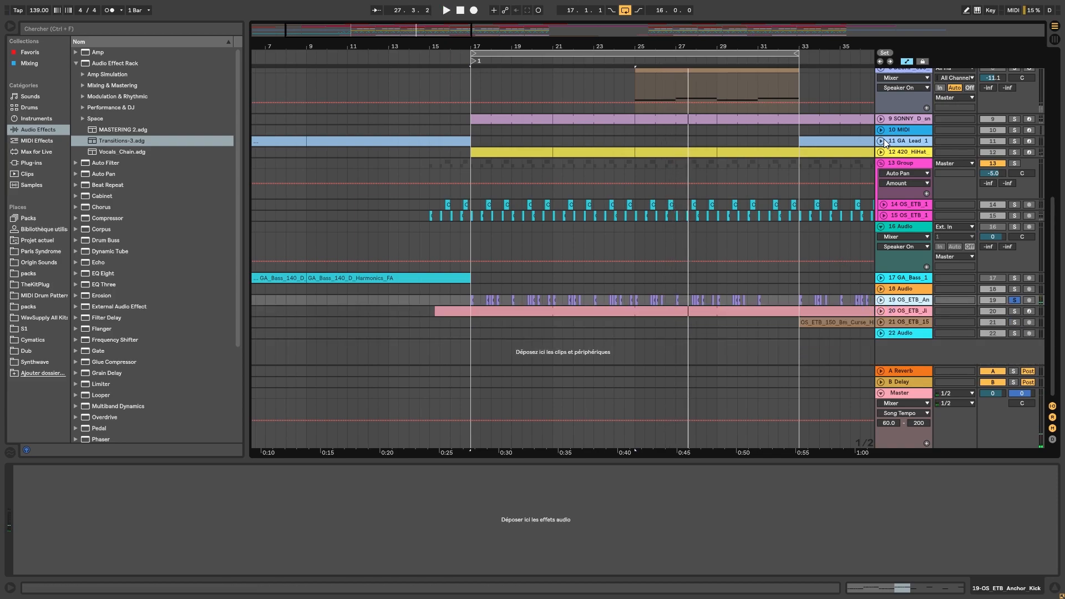
Step: Unfold the SONNY D snare track 9, show its devices, and audition it soloed from bar 17
left_click(882, 122)
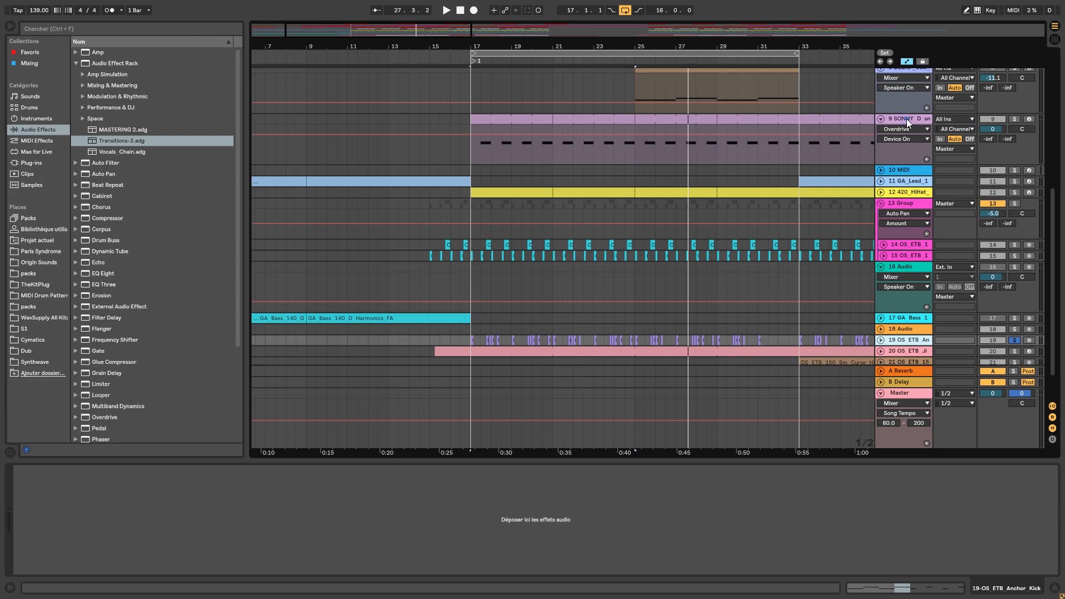
left_click(906, 118)
left_click(1014, 119)
key("space")
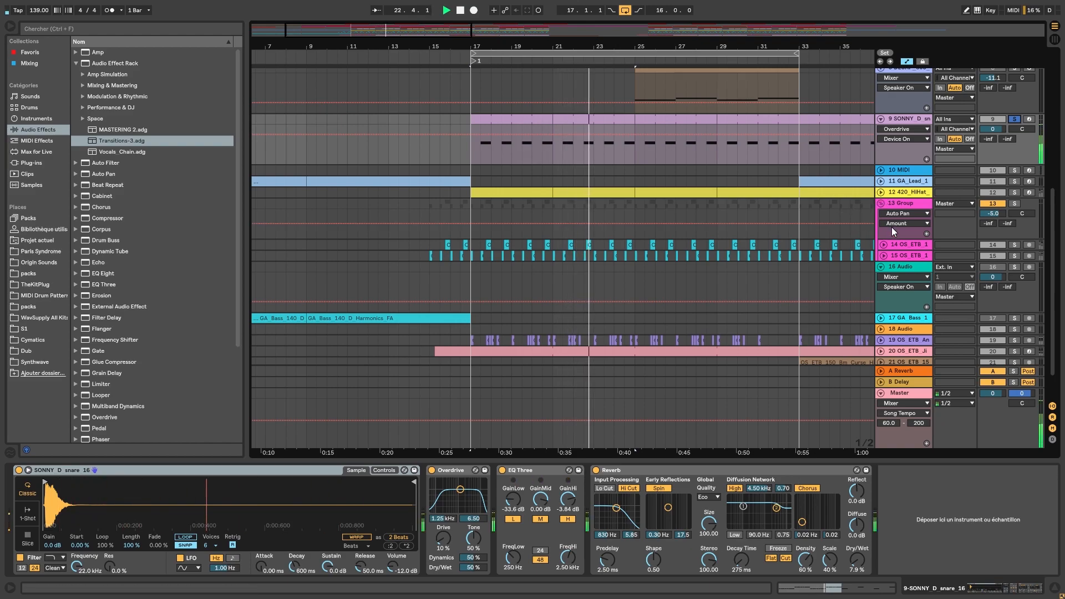
key("space")
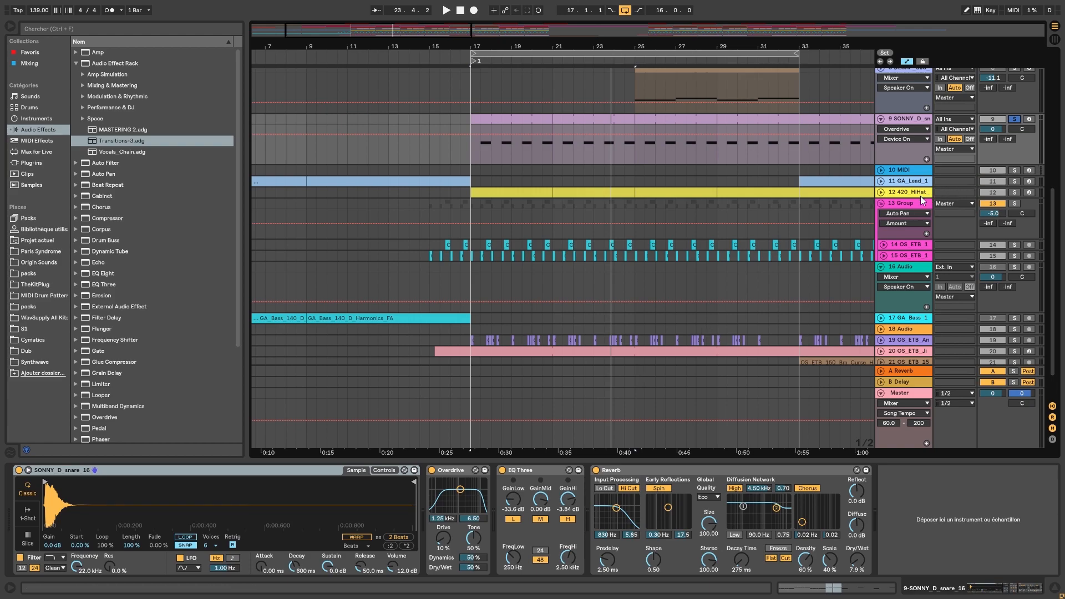
Step: Unfold the 420 HiHat track 12, solo it, and examine its sample's opening hits in the Simpler waveform
left_click(881, 192)
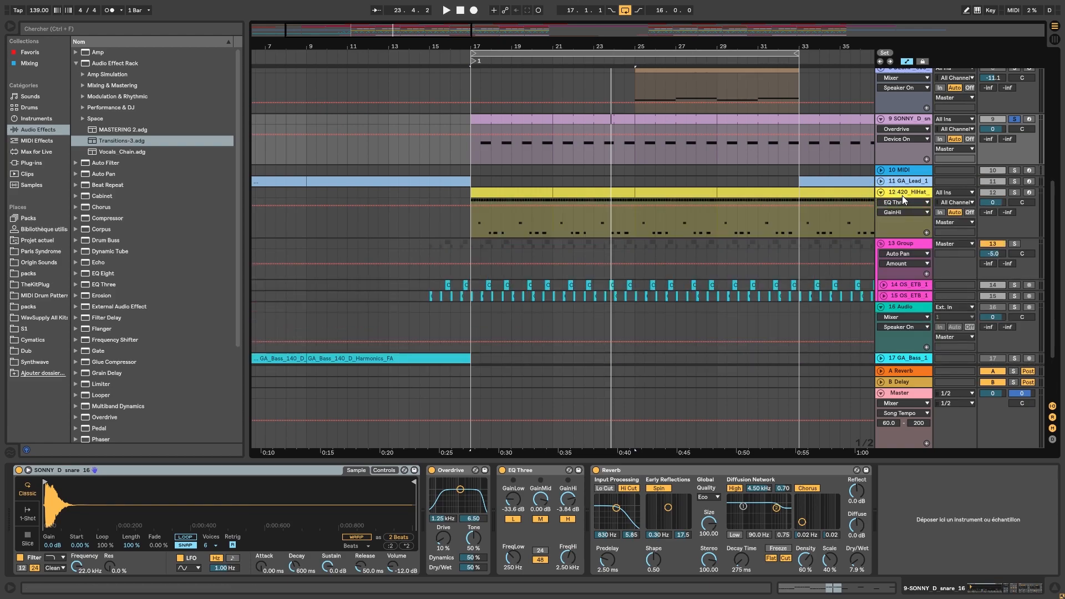
left_click(902, 195)
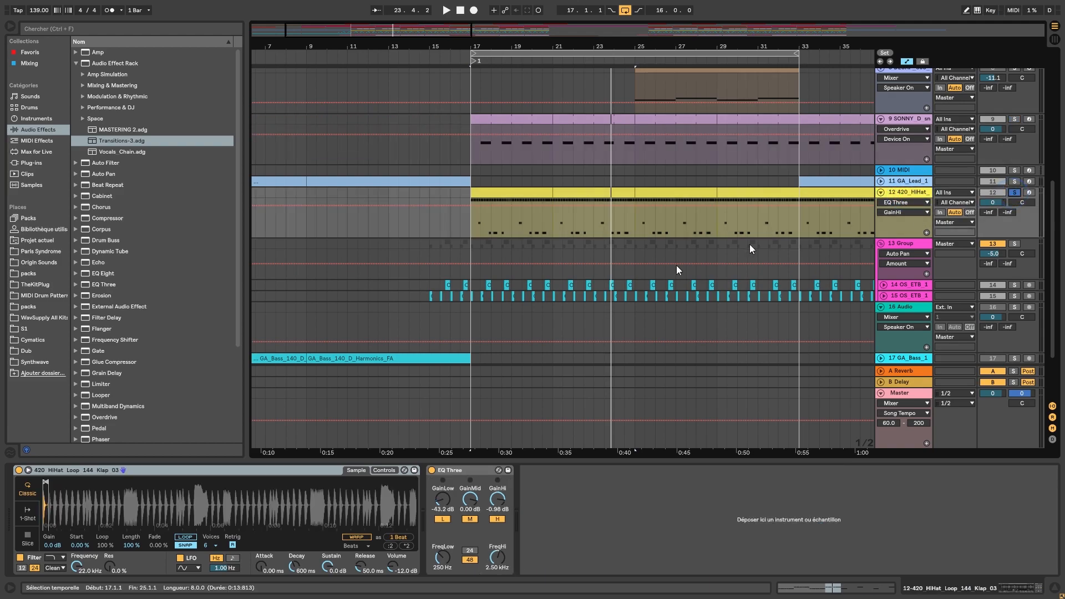
left_click_drag(51, 494, 51, 554)
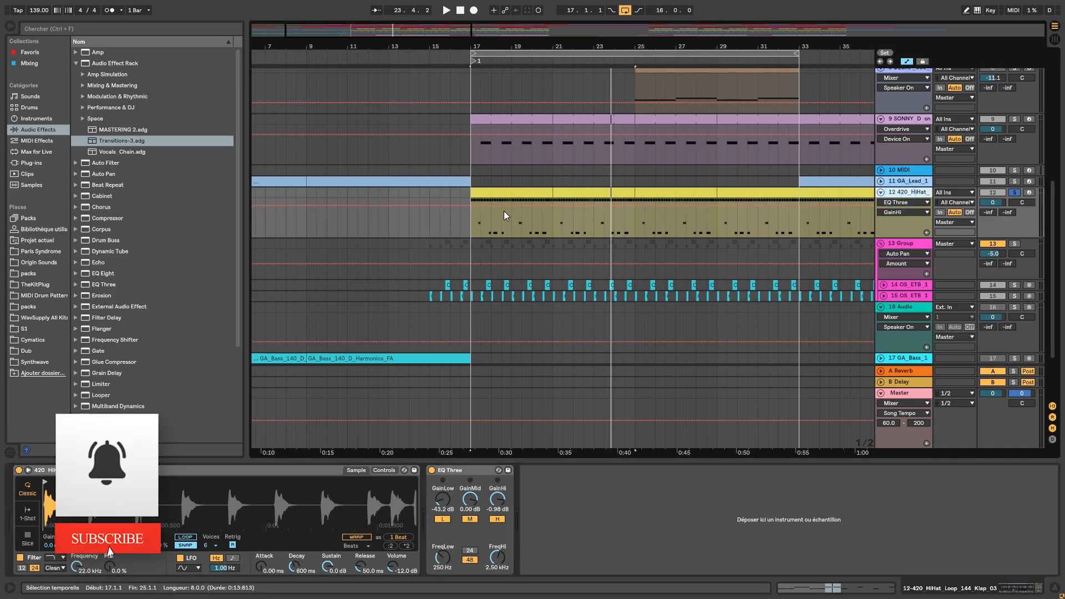
Step: Open the HiHat MIDI clip starting at bar 17 in an enlarged note editor and briefly audition it
left_click(506, 194)
scroll(610, 388, "down", 2)
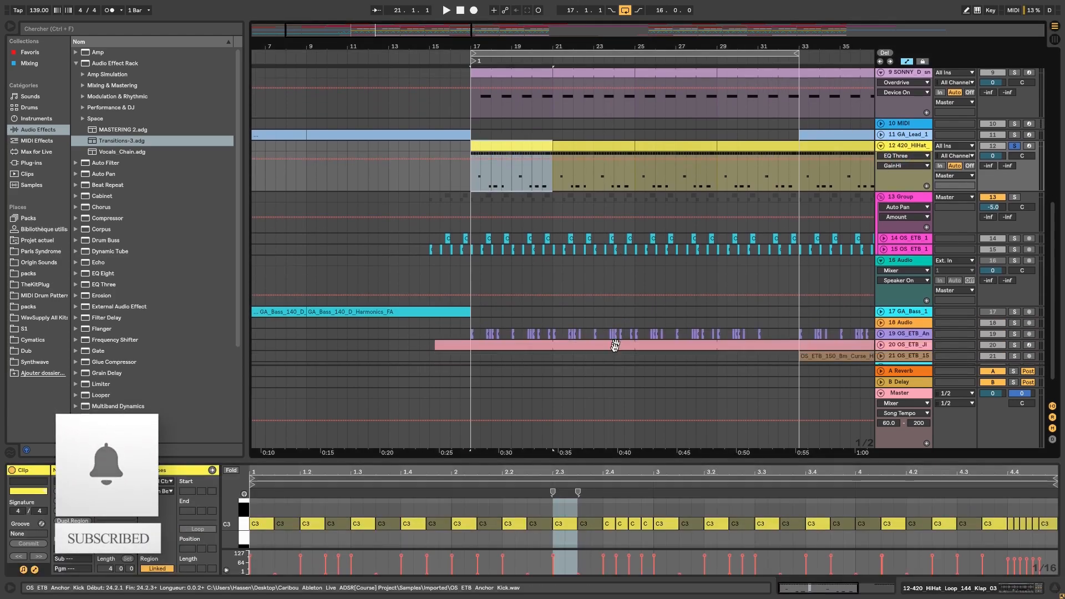
left_click_drag(619, 452, 632, 316)
key("space")
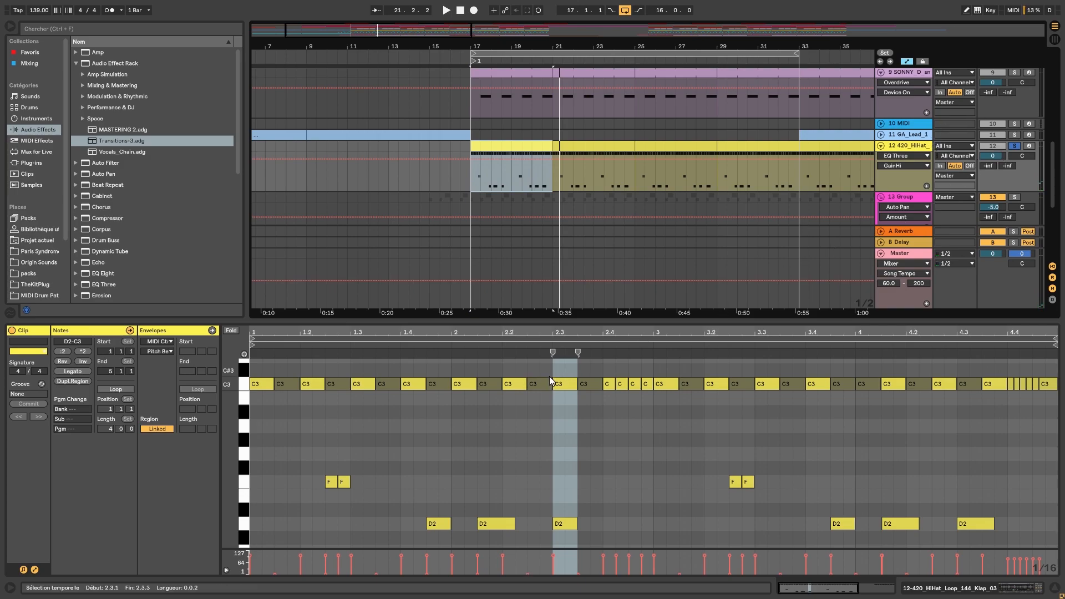
Step: Set the HiHat clip's note grid to 1/8 and add an A2 note at the start of the clip
right_click(269, 428)
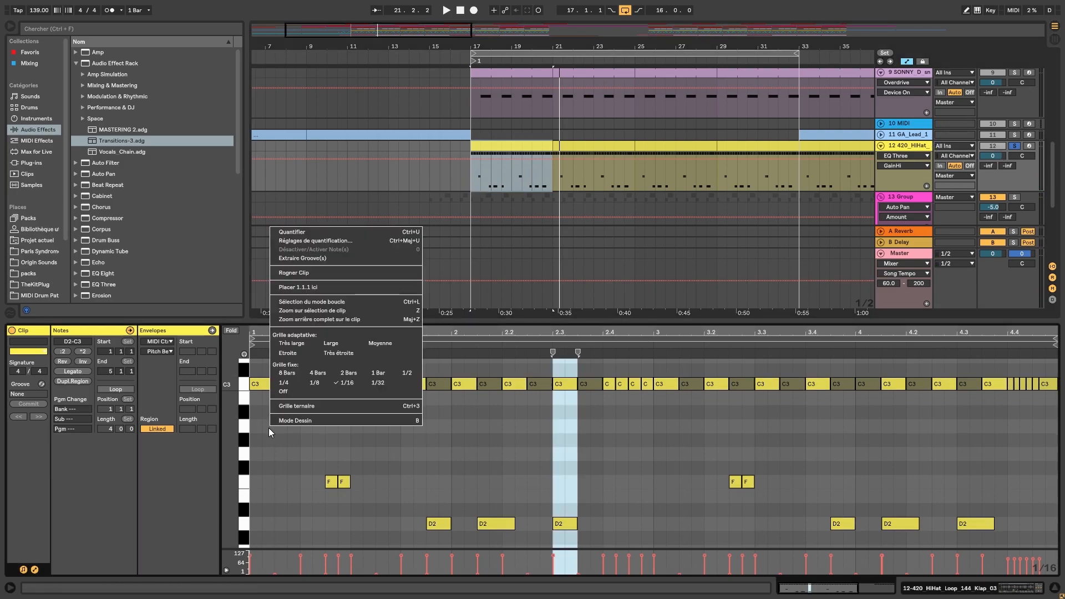
left_click(320, 384)
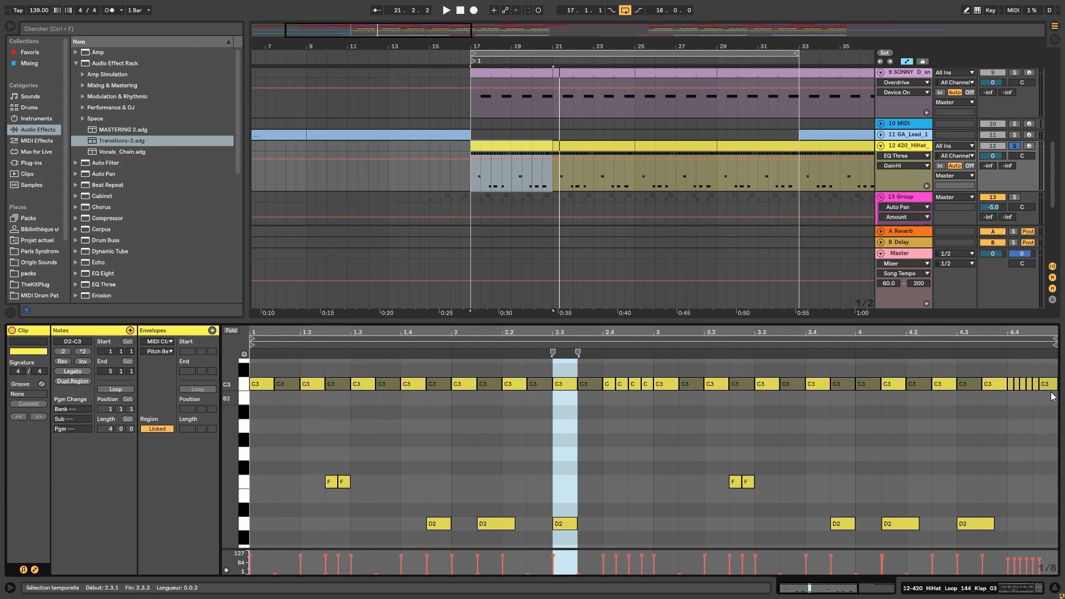
double_click(264, 424)
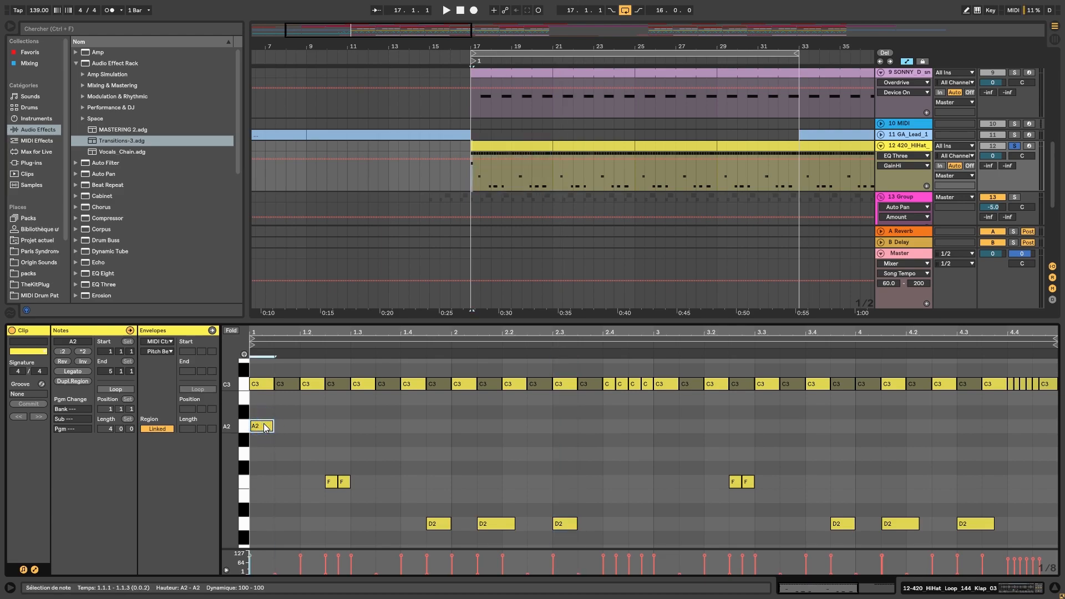
Step: Repeat the A2 eighth note across the first two bars and duplicate that row onto bars 3 and 4
key("ctrl+d")
key("ctrl+d")
key("ctrl+d")
key("ctrl+d")
key("ctrl+d")
key("ctrl+d")
key("ctrl+d")
key("ctrl+d")
key("ctrl+d")
key("ctrl+d")
key("ctrl+d")
key("ctrl+d")
key("ctrl+d")
key("ctrl+d")
key("ctrl+d")
key("ctrl+d")
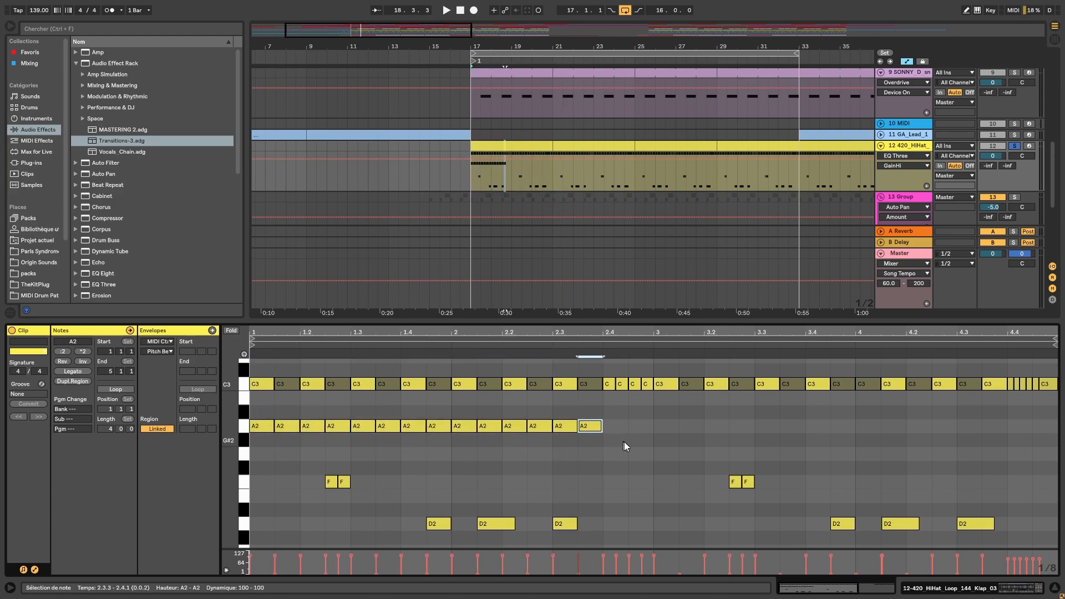
key("ctrl+z")
left_click_drag(631, 444, 268, 414)
key("ctrl+d")
Step: Set the note grid to 1/16 and replace the A2 eighth notes on beat 2.4 with four sixteenth notes
right_click(505, 453)
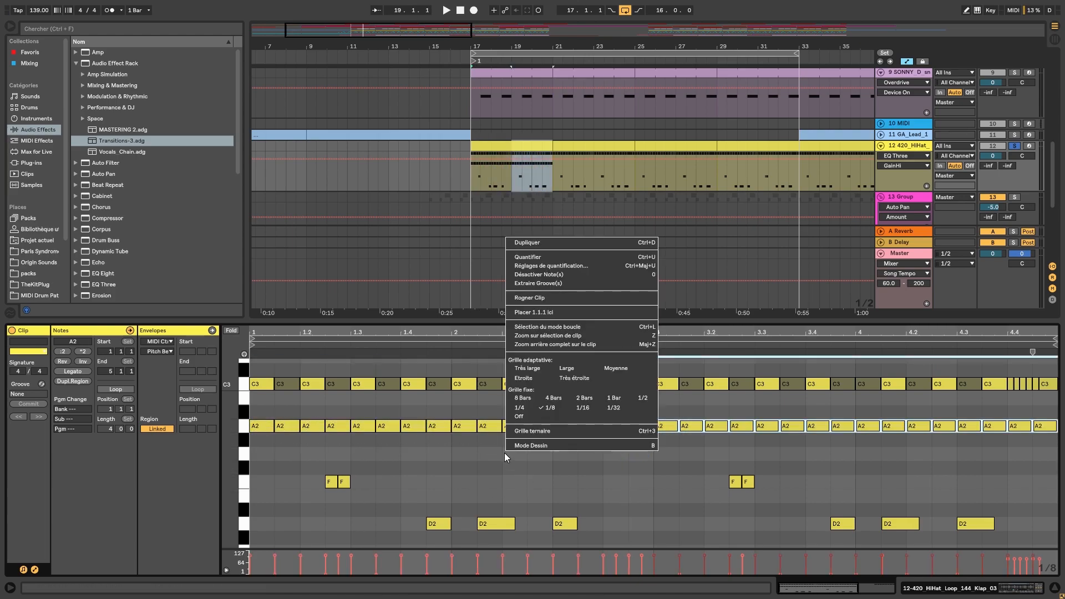
left_click(584, 417)
right_click(578, 451)
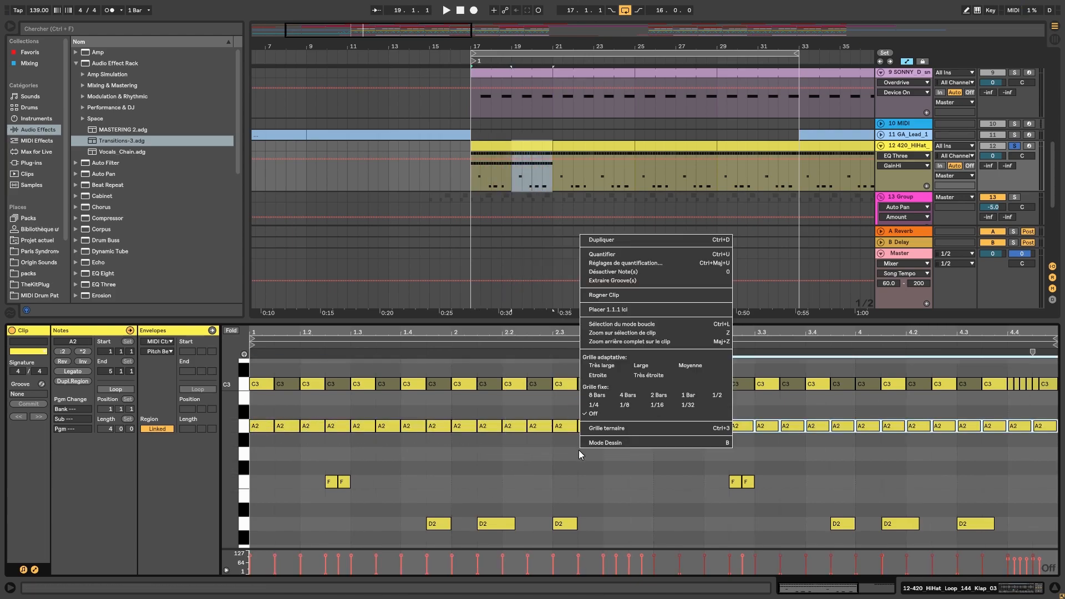
left_click(619, 405)
right_click(589, 445)
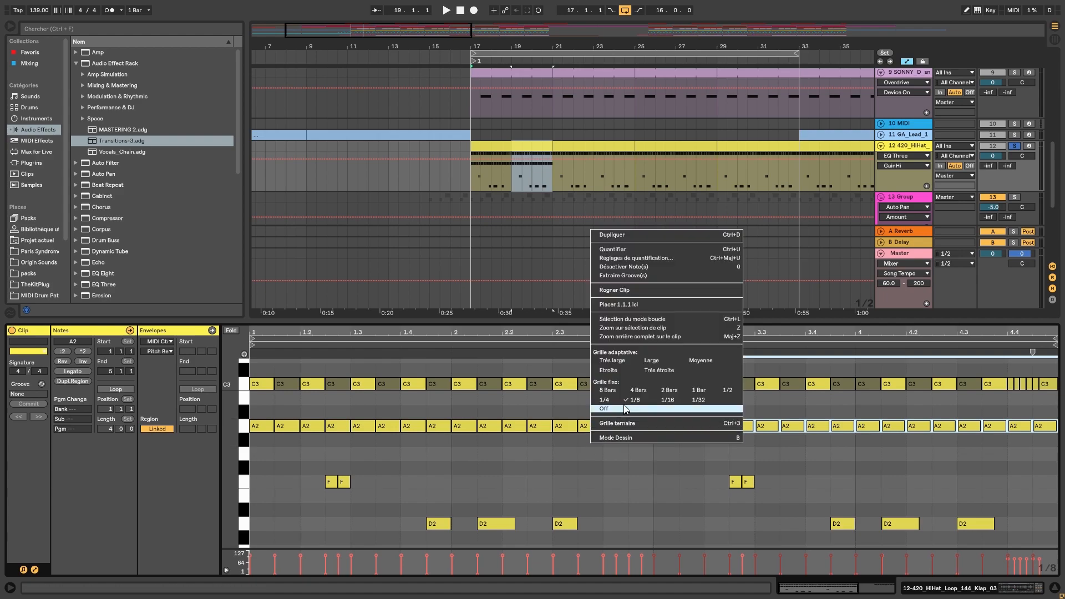
left_click(675, 405)
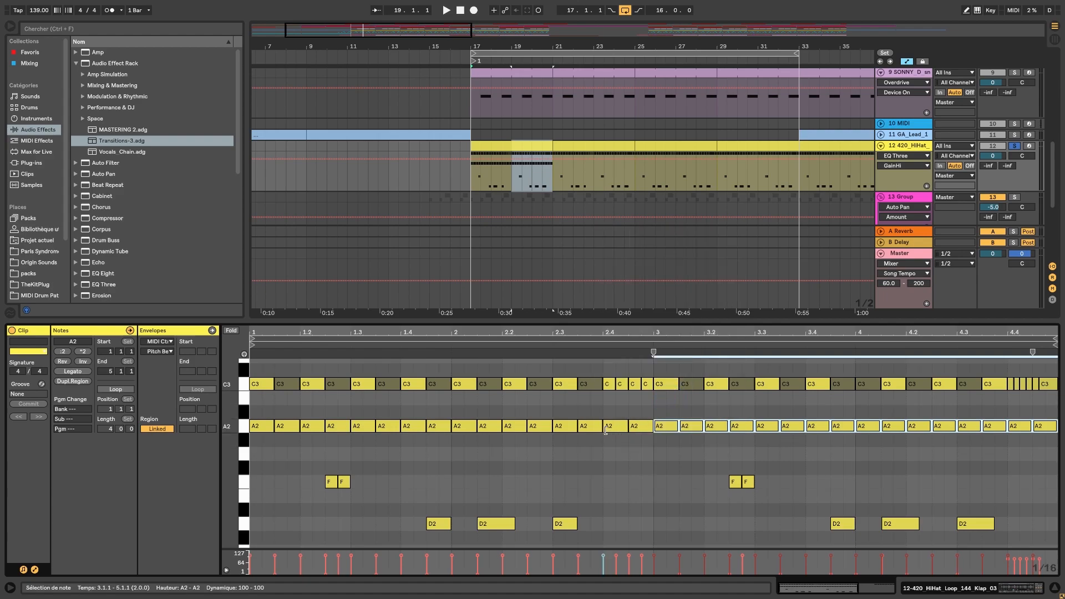
left_click_drag(628, 424, 615, 425)
key("ctrl+d")
key("ctrl+d")
key("ctrl+d")
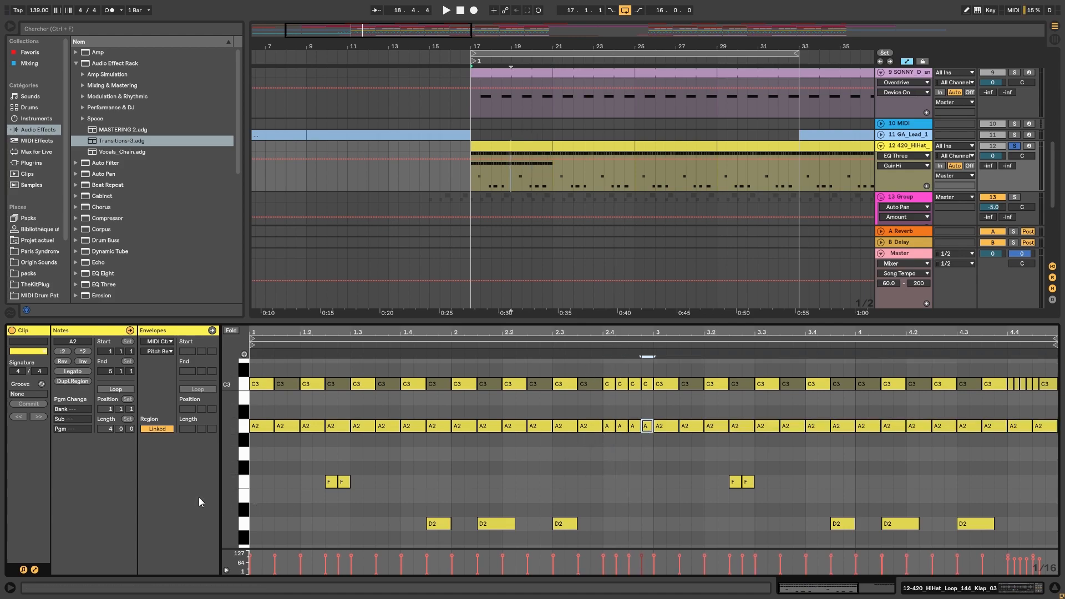
Step: Lower the velocity of the second A2 note to 39 and duplicate the two-bar A2 row onto bars 3 and 4
left_click_drag(276, 555, 274, 563)
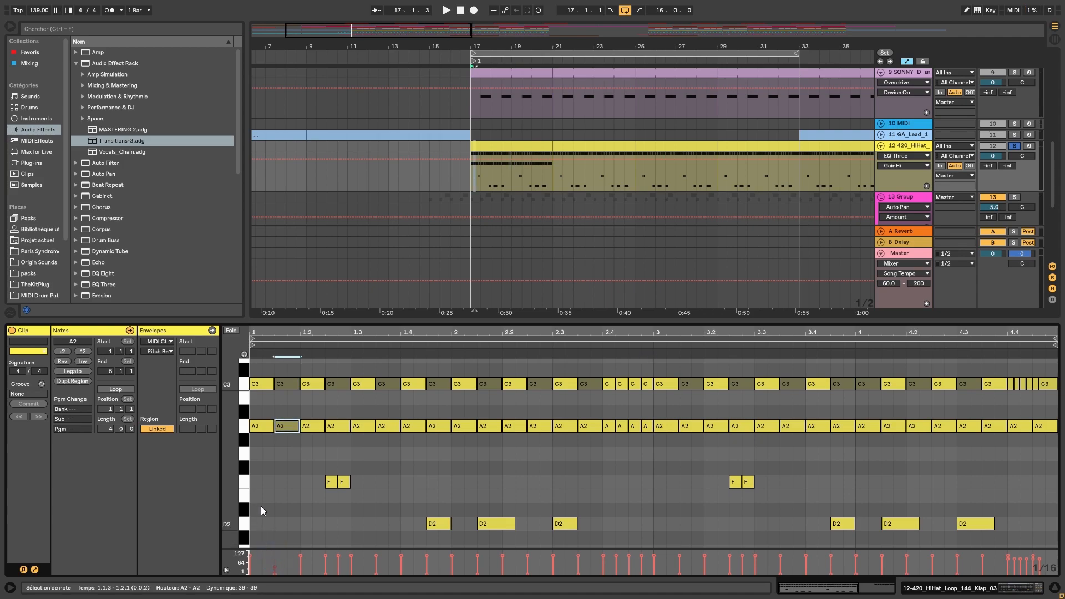
left_click_drag(636, 442, 255, 425)
key("ctrl+d")
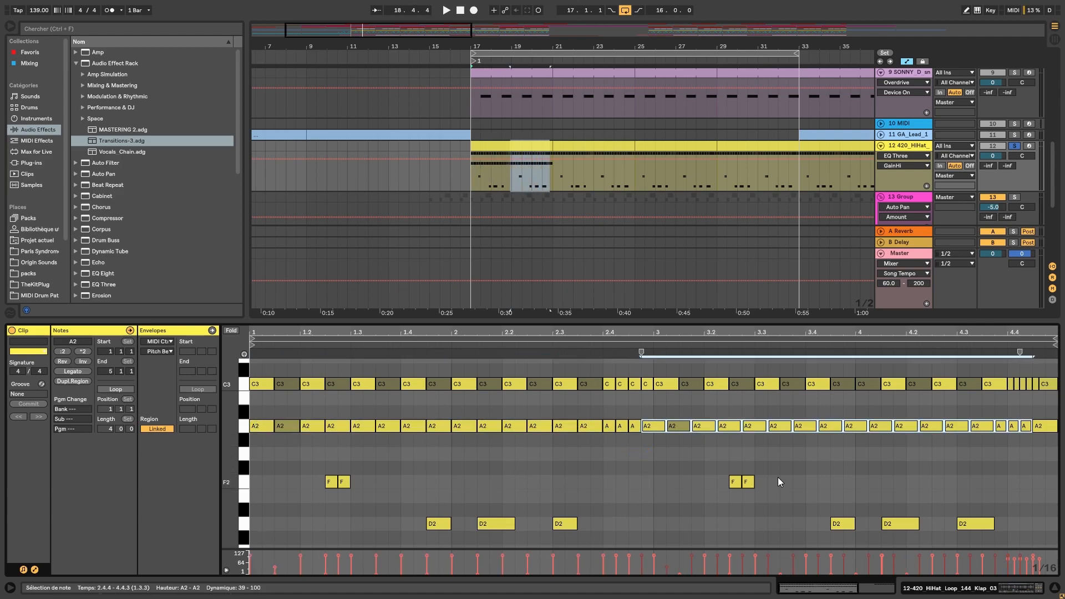
key("ctrl+z")
left_click_drag(650, 440, 266, 402)
key("ctrl+d")
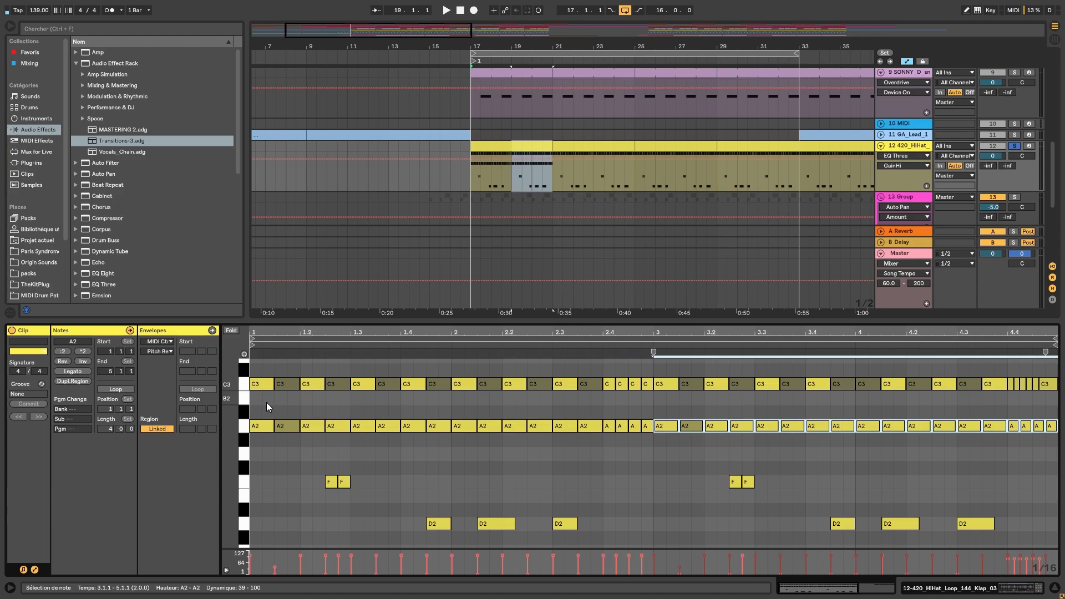
Step: Set the note grid to 1/32 and fill beat 4.4 of the A2 row with repeated thirty-second notes
left_click(1044, 446)
right_click(1026, 452)
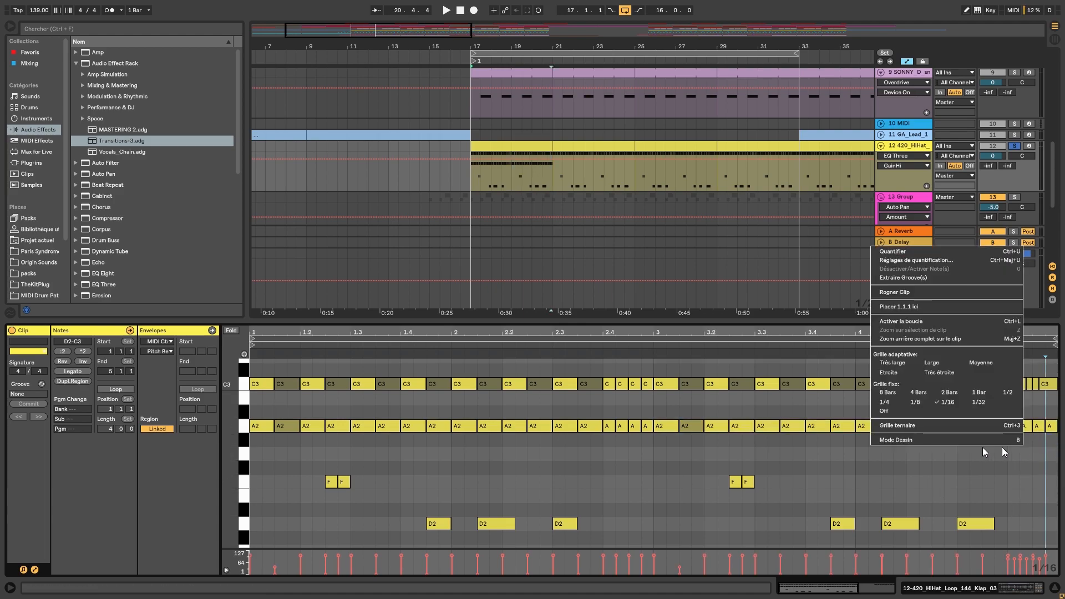
left_click(986, 411)
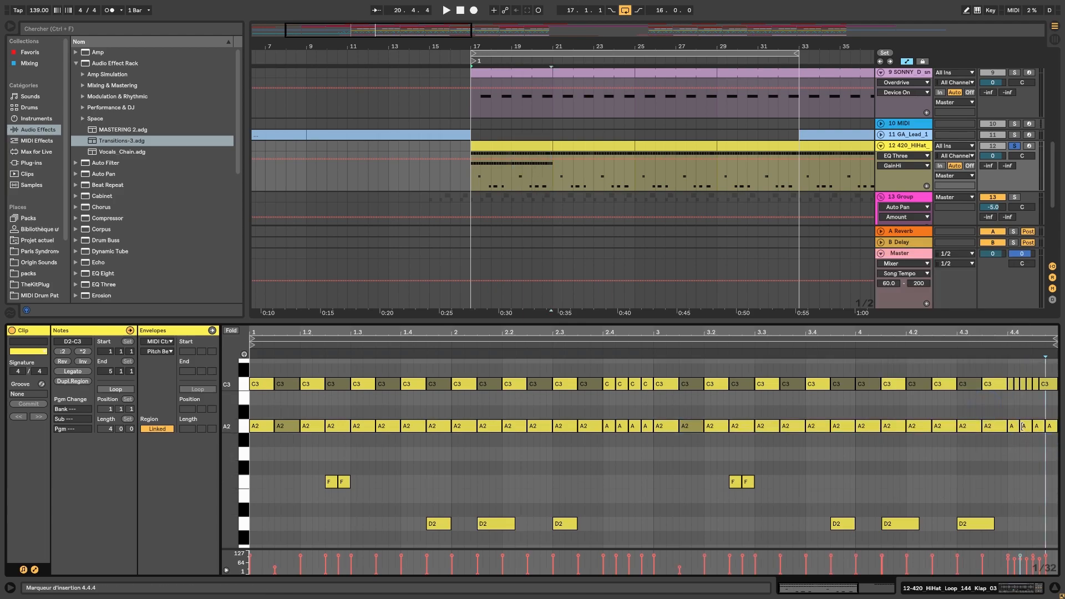
left_click(1015, 424)
key("ctrl+d")
key("ctrl+d")
key("ctrl+d")
key("ctrl+d")
key("ctrl+d")
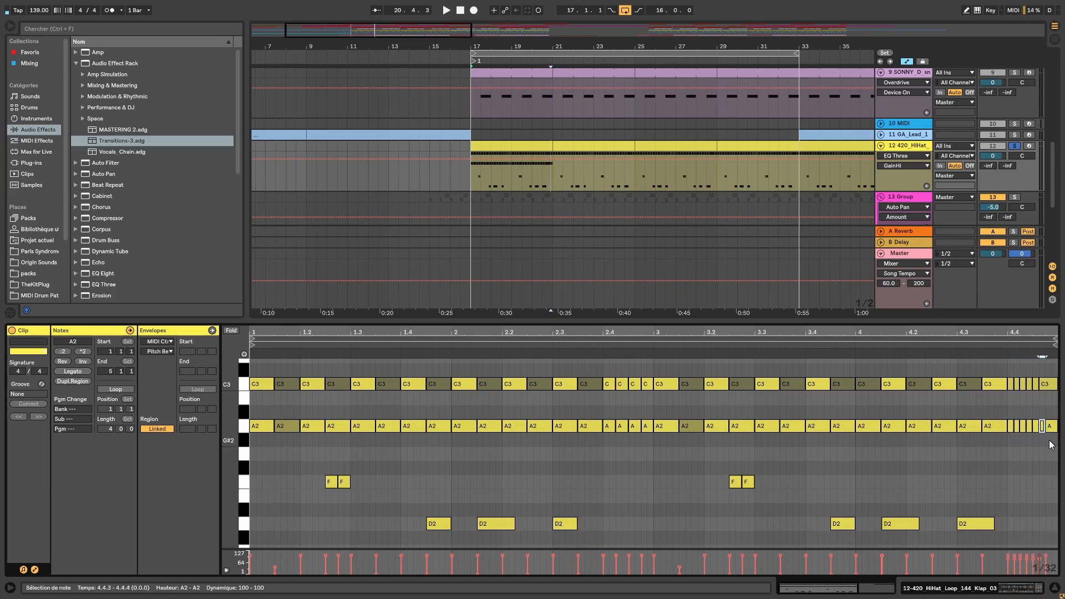
left_click(1050, 444)
Step: Delete the whole A2 row and all the F2 and D2 notes, leaving only the C3 row in the HiHat clip
left_click_drag(822, 437, 270, 427)
key("Delete")
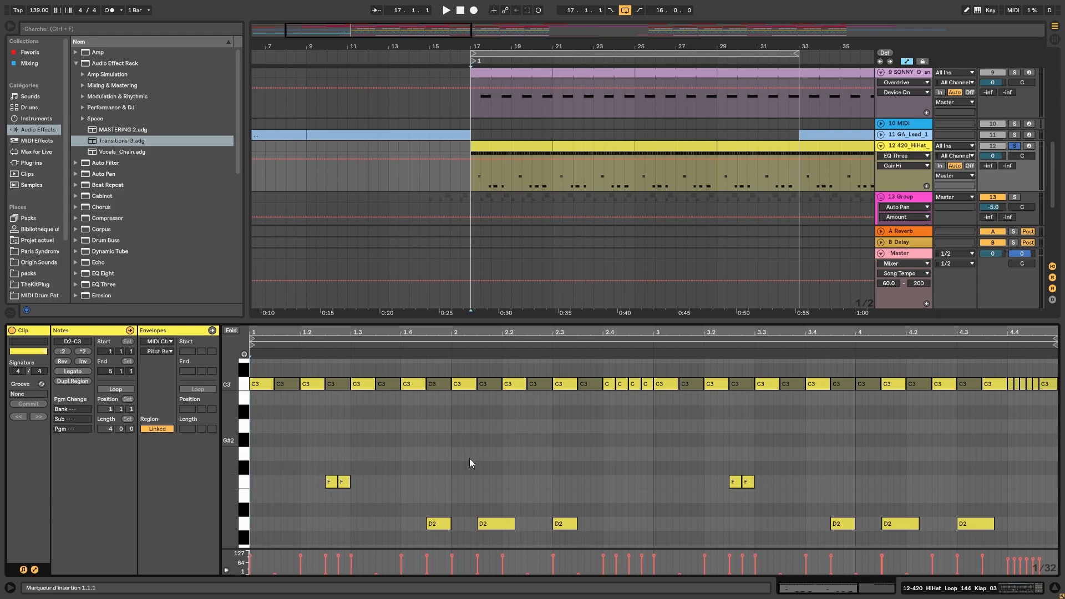
left_click_drag(299, 462, 1061, 588)
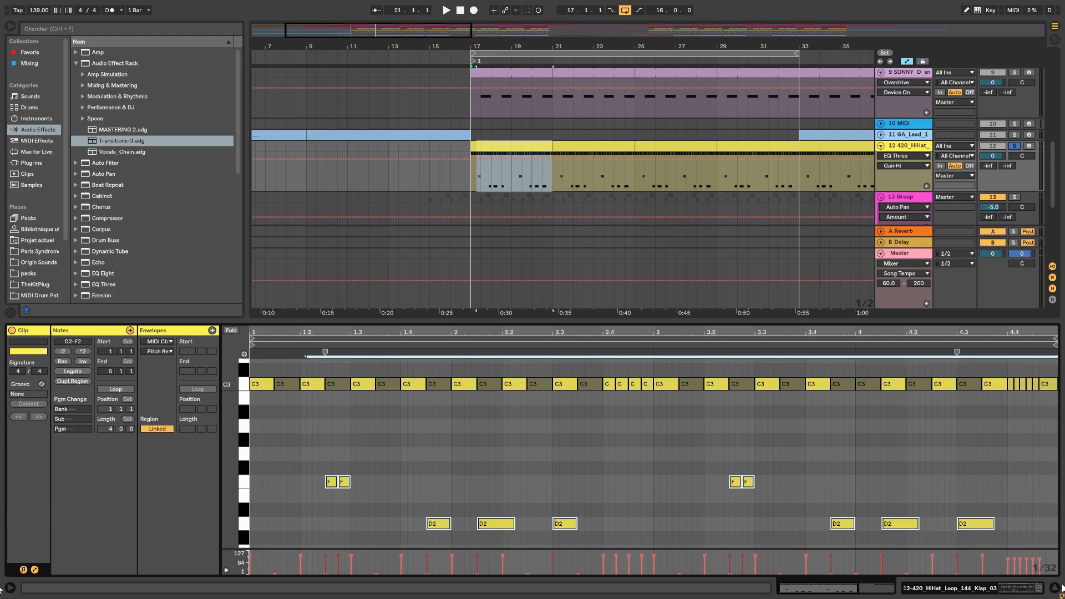
key("Delete")
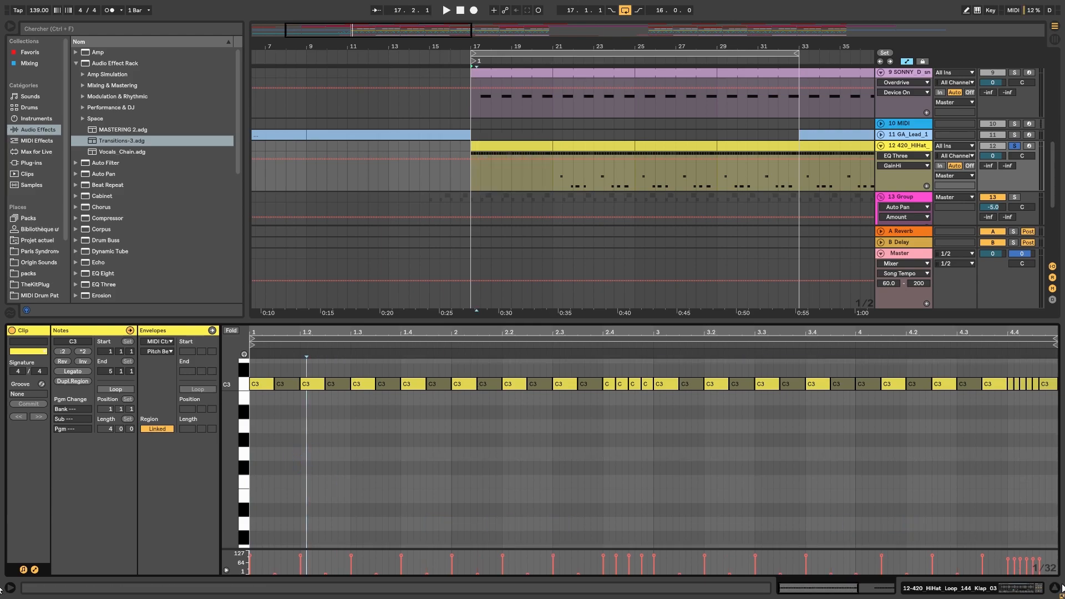
Step: Replace the HiHat clip at bar 17 with a copy of the clip at bar 21 and audition it
left_click(569, 146)
left_click_drag(588, 146, 505, 145)
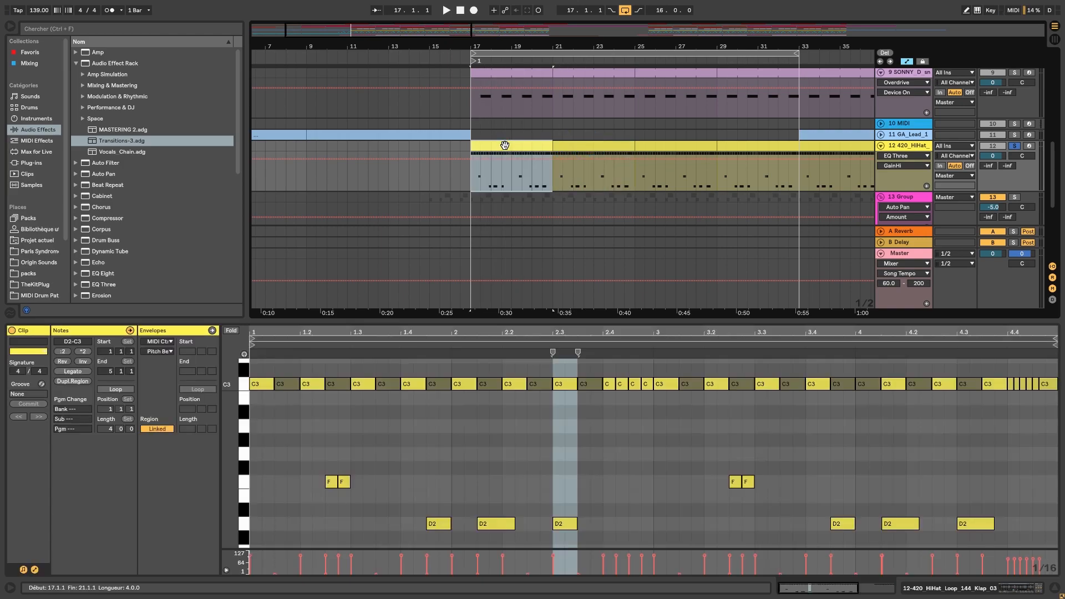
key("space")
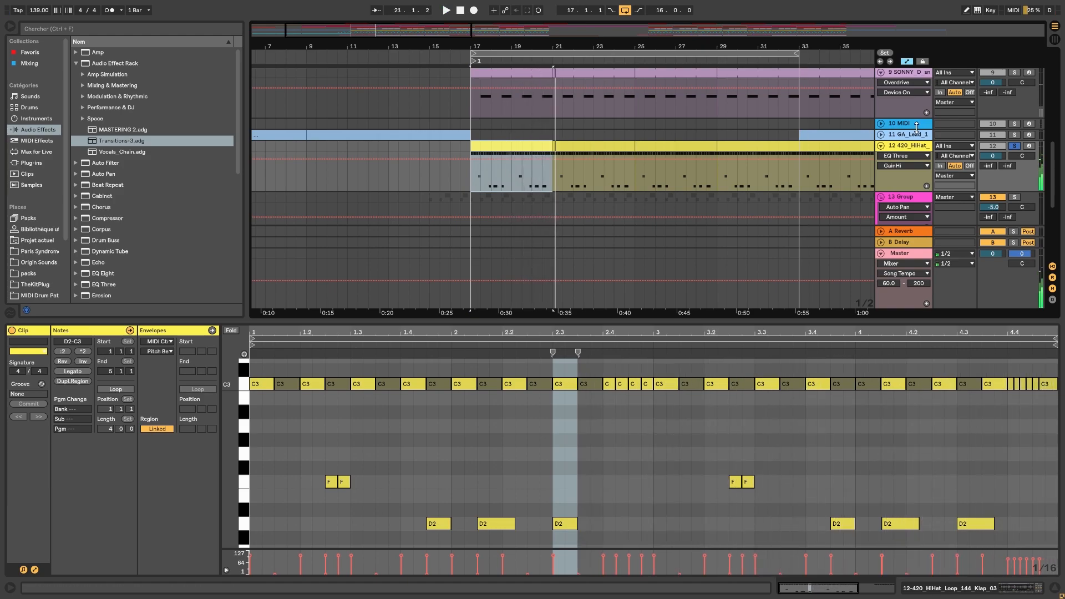
Step: Display the effect devices of 13 Group and expand track 14 to view its percussion clips from bar 17
scroll(906, 154, "down", 3)
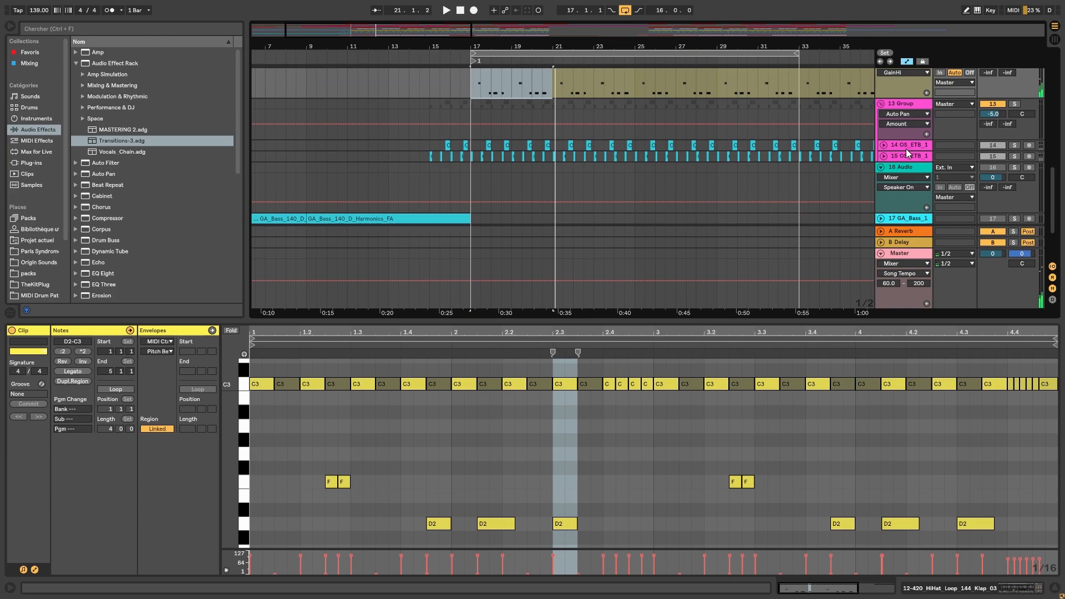
left_click(902, 98)
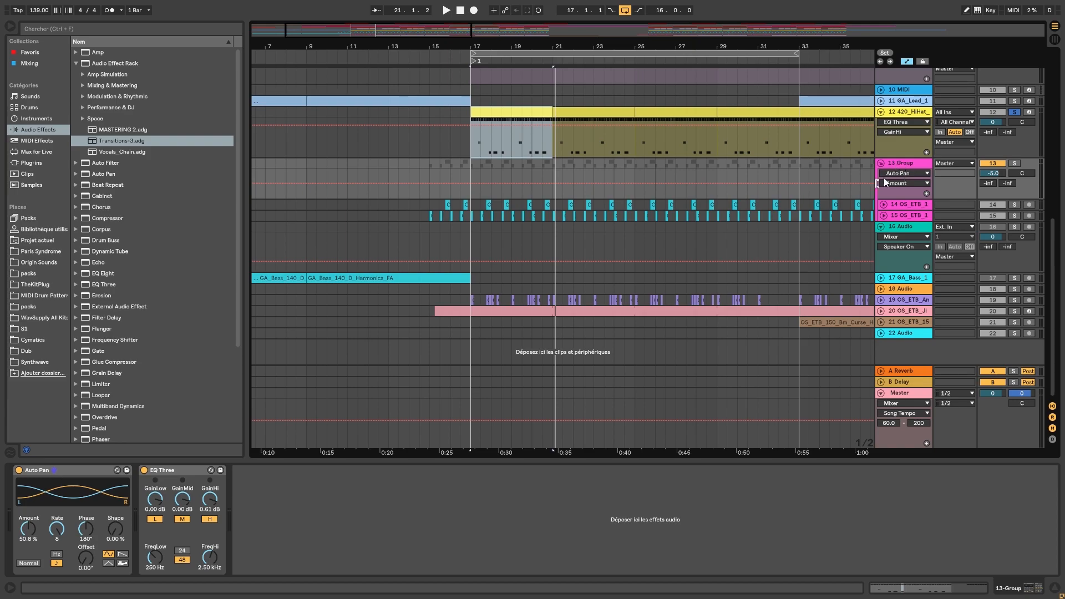
left_click_drag(486, 41, 358, 53)
left_click(884, 205)
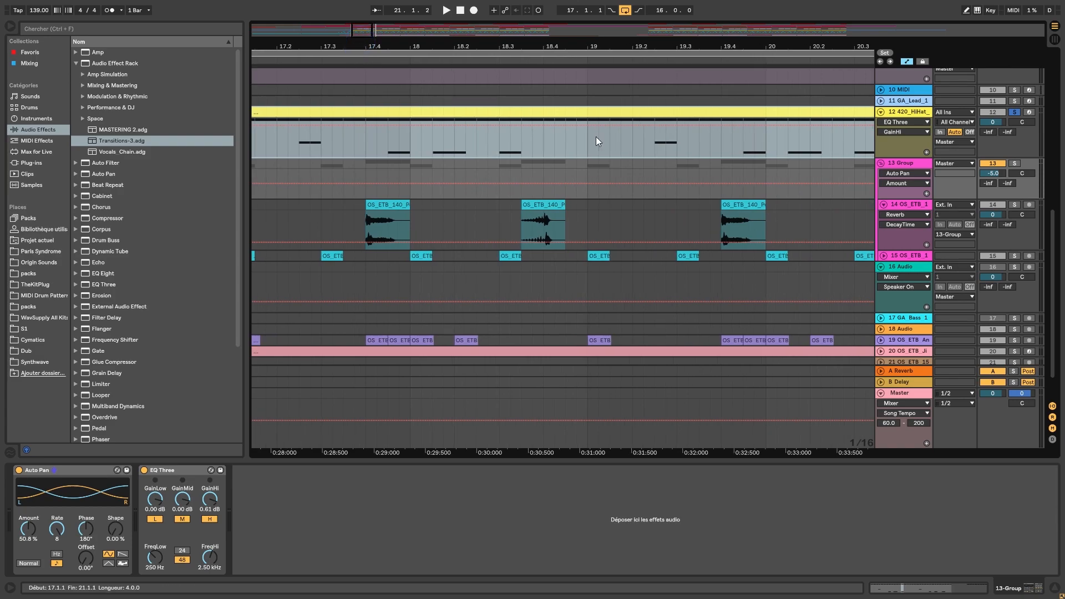
Step: Audition percussion track 14 soloed from 17.4 and highlight each half of its clip at 18.3.3
left_click(1015, 205)
left_click(370, 58)
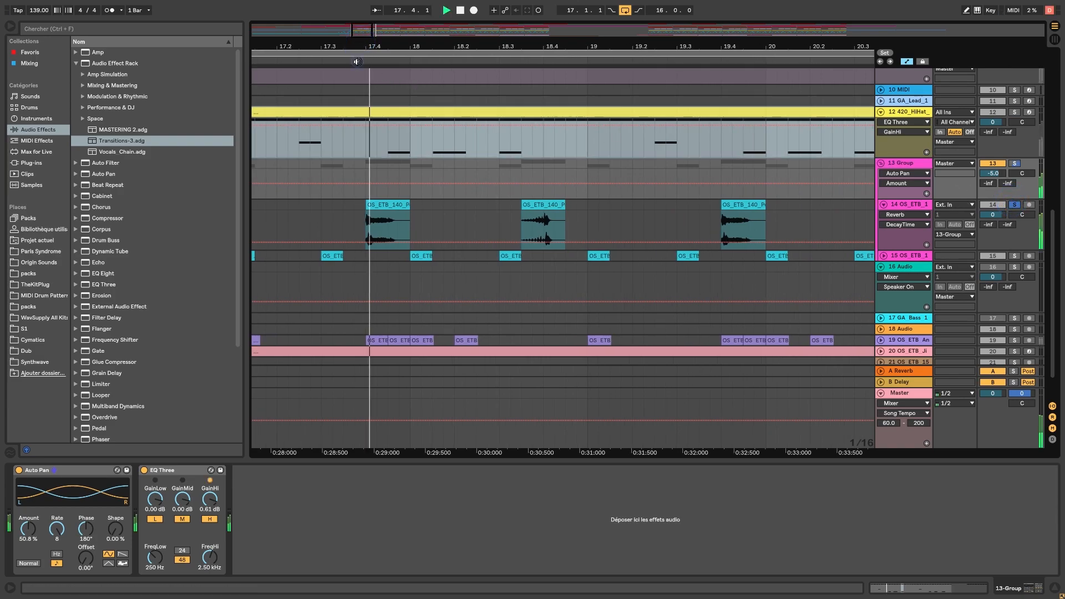
left_click_drag(375, 44, 472, 44)
key("space")
left_click_drag(540, 44, 533, 77)
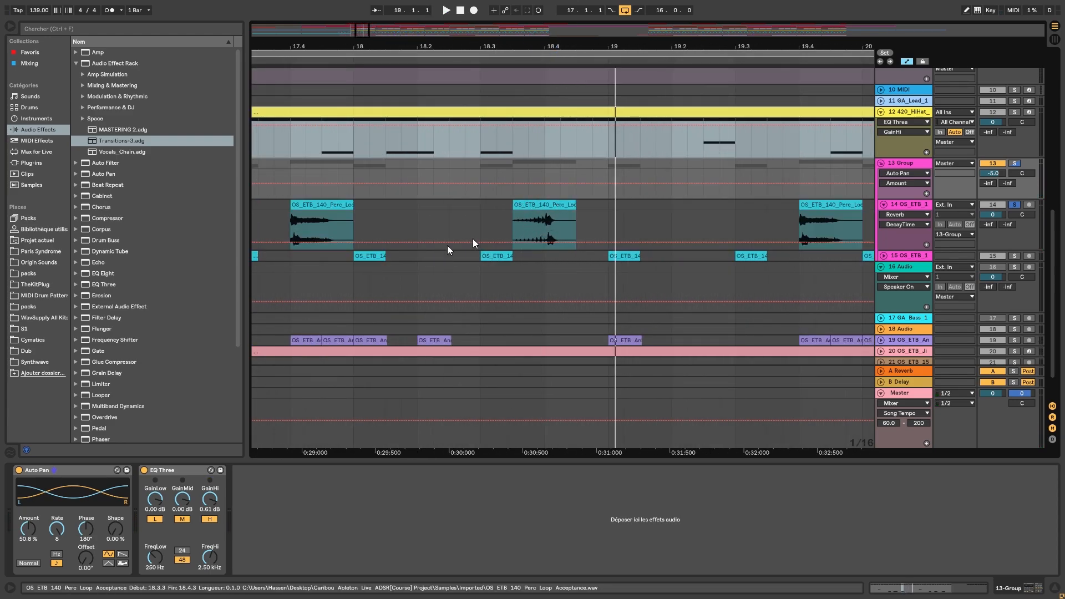
left_click_drag(545, 229, 508, 226)
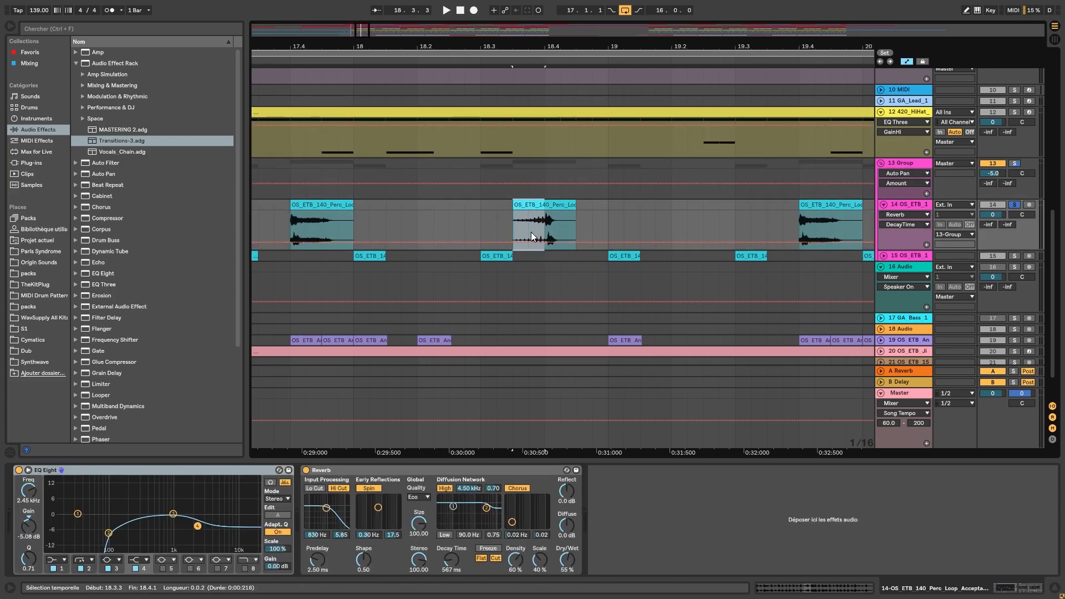
left_click_drag(573, 232, 541, 205)
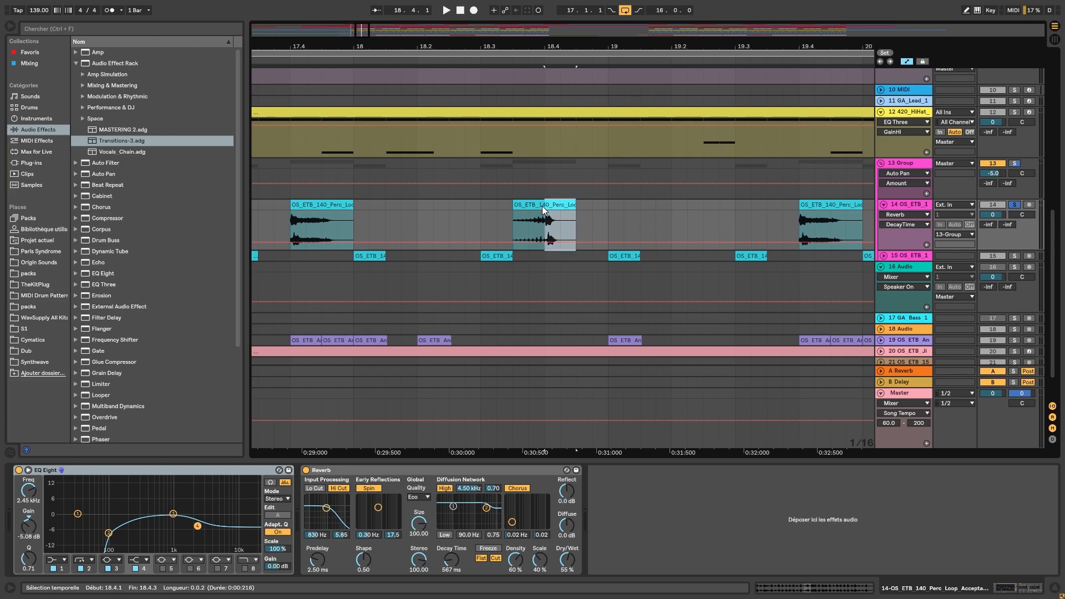
Step: Expand percussion track 15 and audition it soloed together with HiHat track 12
left_click(881, 256)
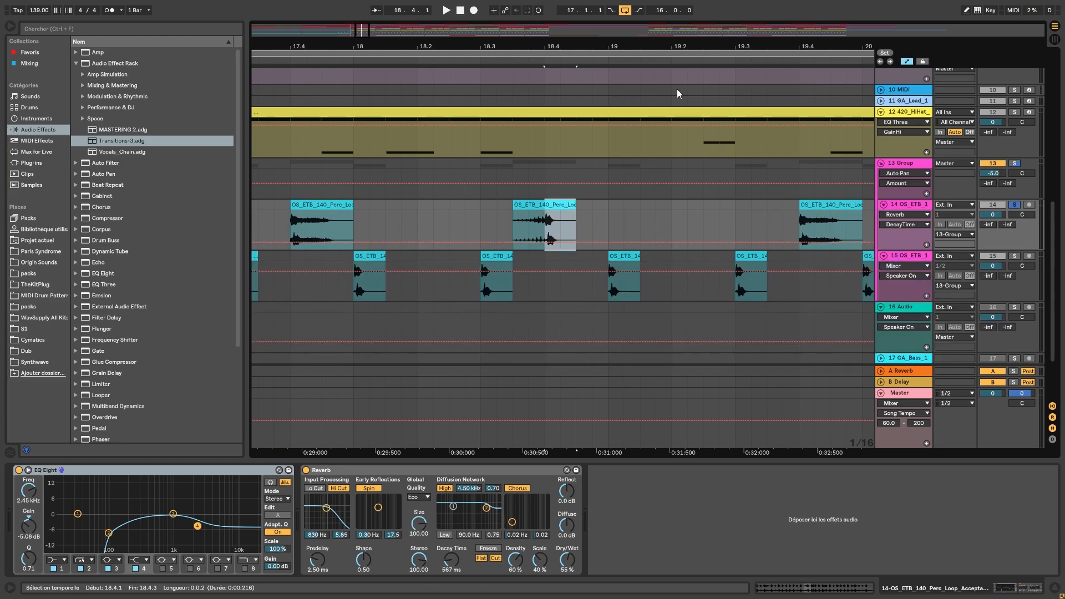
left_click_drag(669, 55, 670, 37)
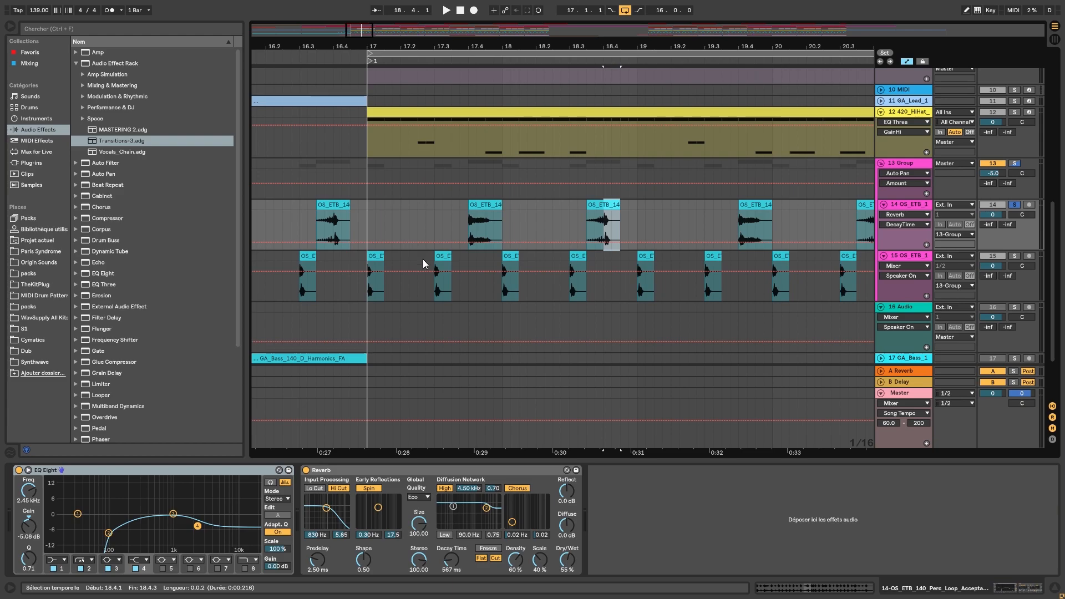
left_click(1016, 257)
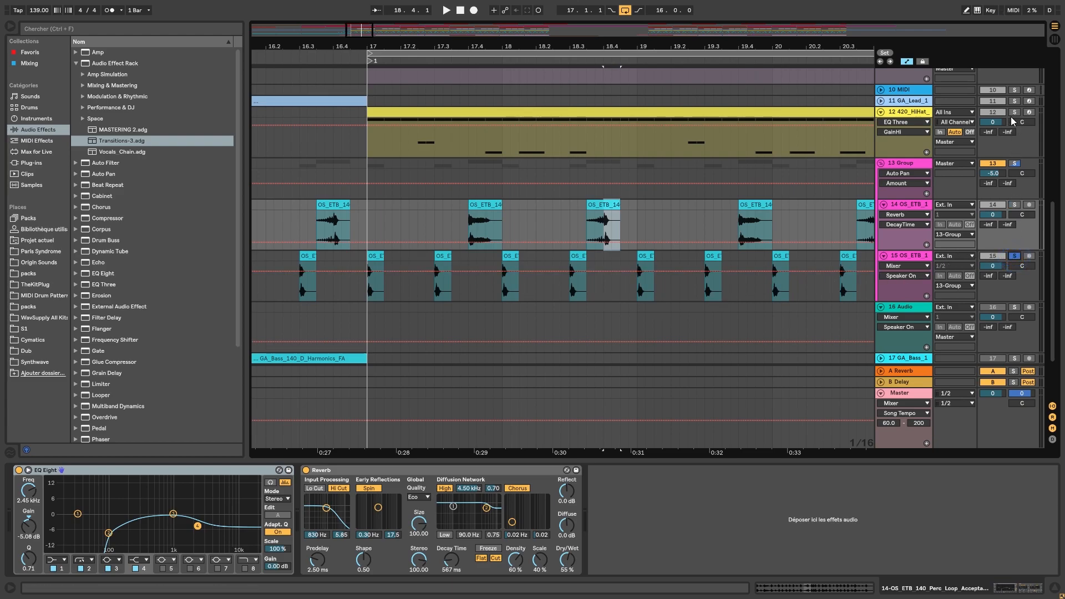
left_click(1014, 113, "ctrl")
key("space")
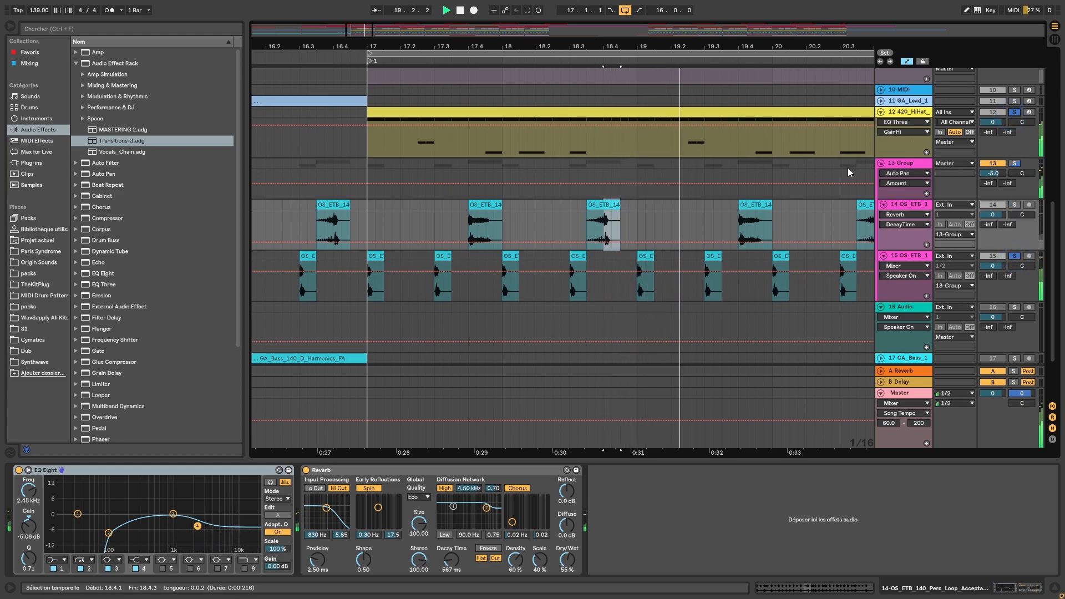
key("space")
Step: Audition the whole 13 Group soloed together with HiHat track 12, starting from 17.1.2 on track 15
left_click_drag(427, 259, 375, 259)
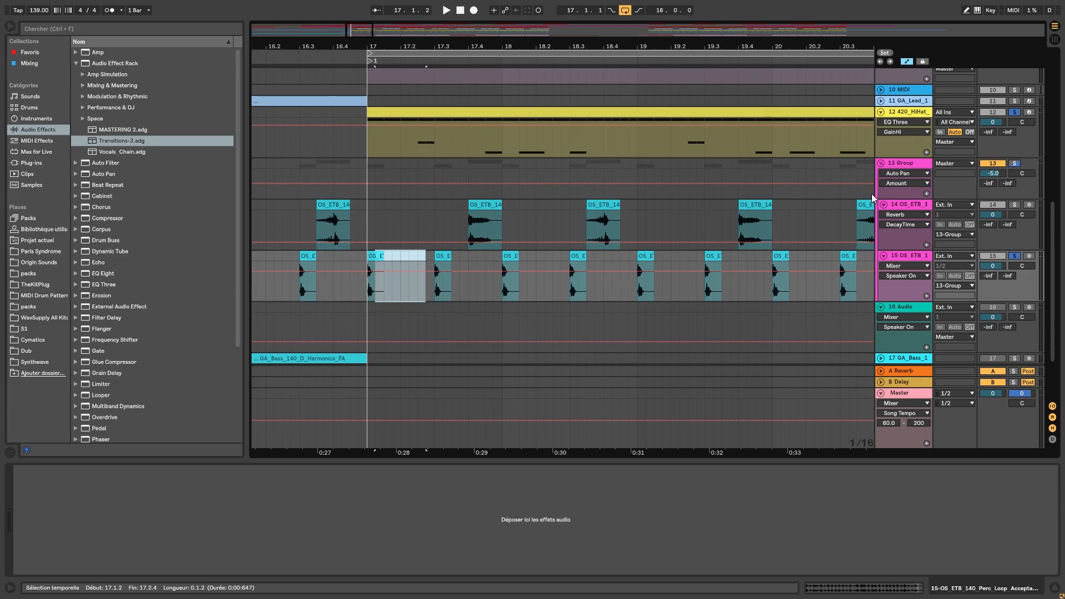
left_click(1015, 164)
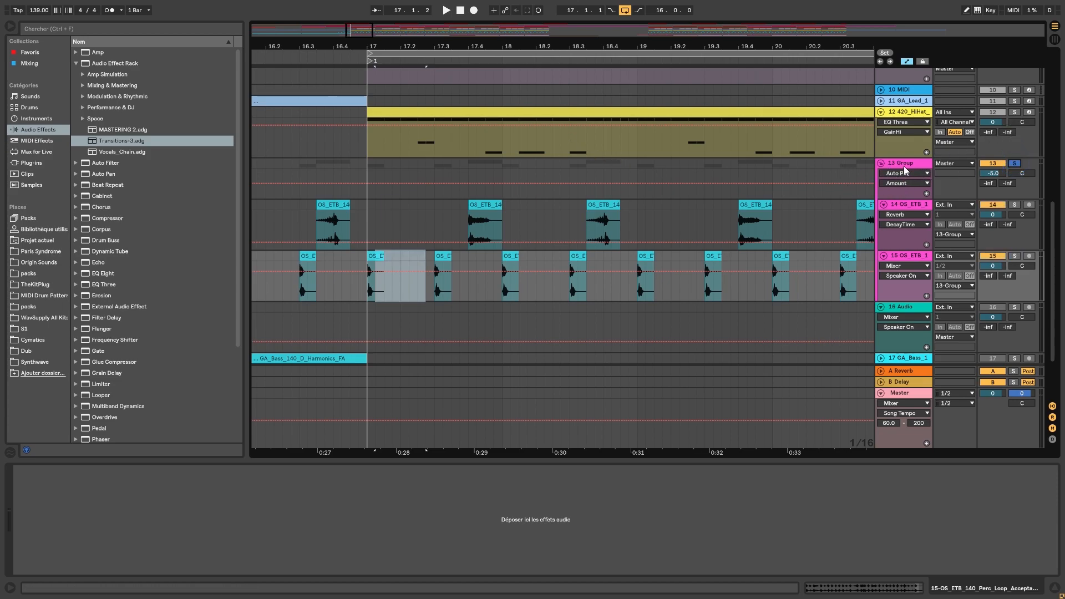
left_click(1015, 113)
key("space")
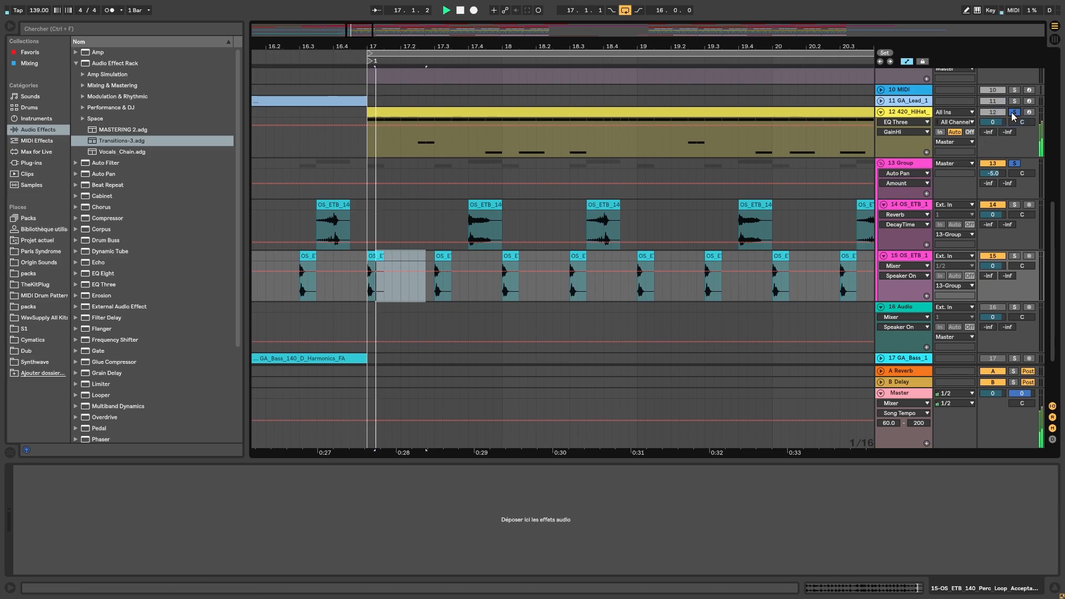
left_click_drag(593, 46, 425, 33)
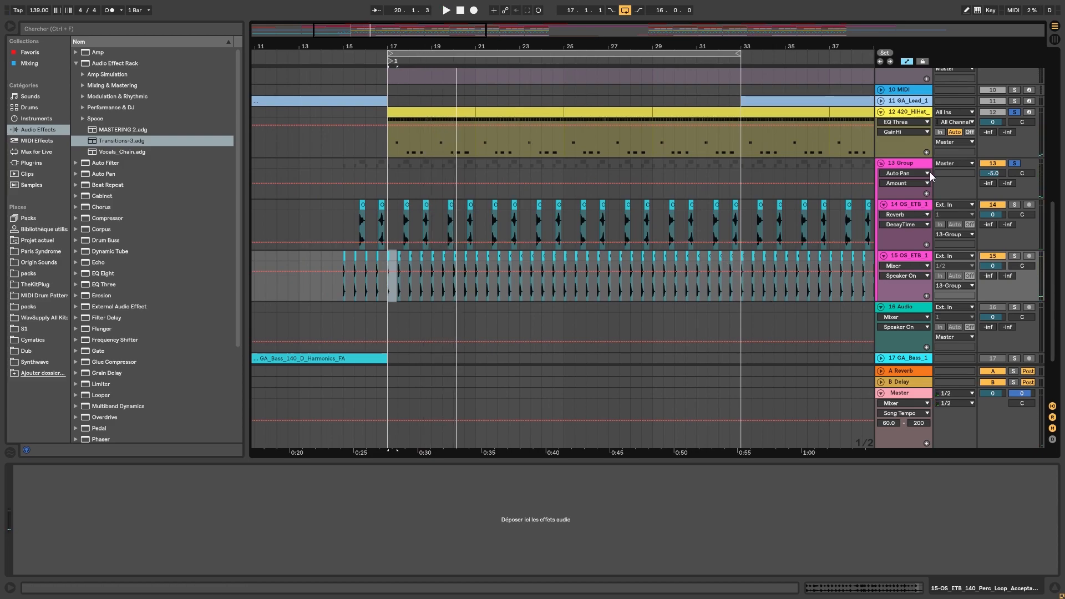
Step: Delete the EQ Three device from 13 Group
left_click(912, 165)
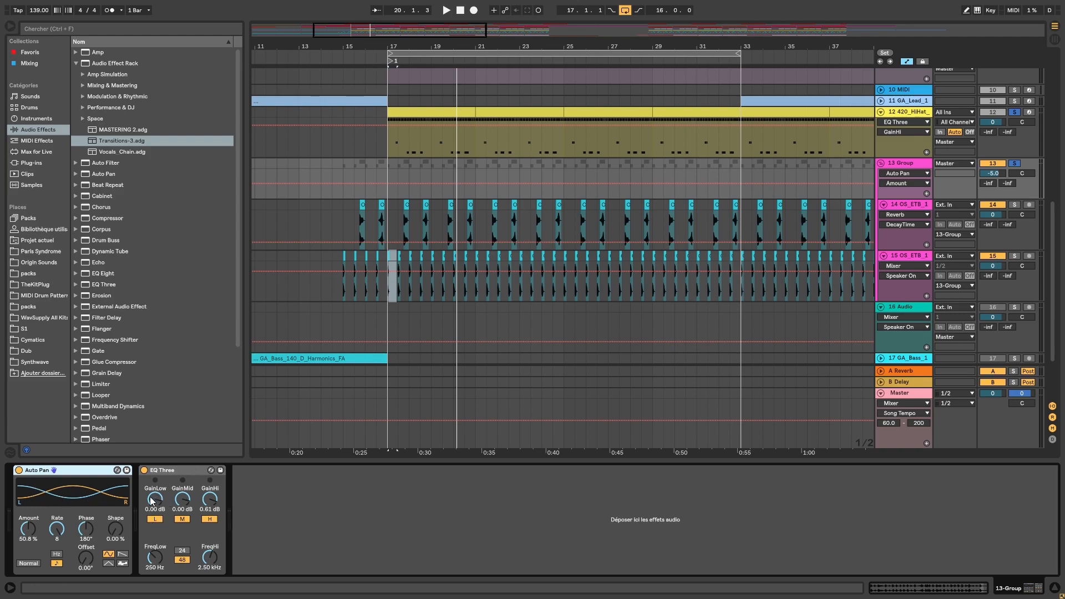
left_click(163, 476)
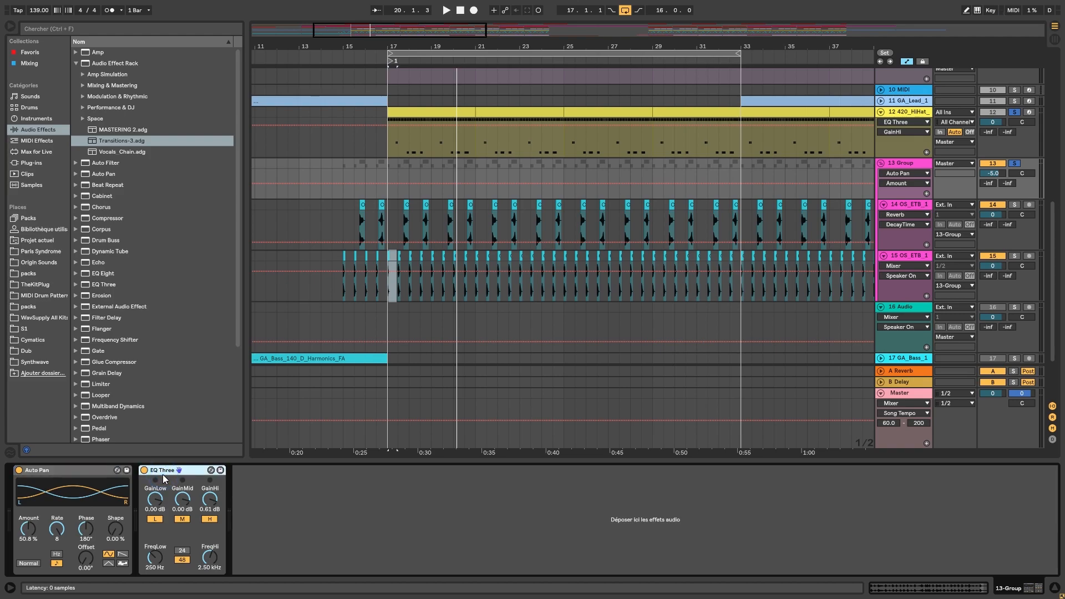
key("Delete")
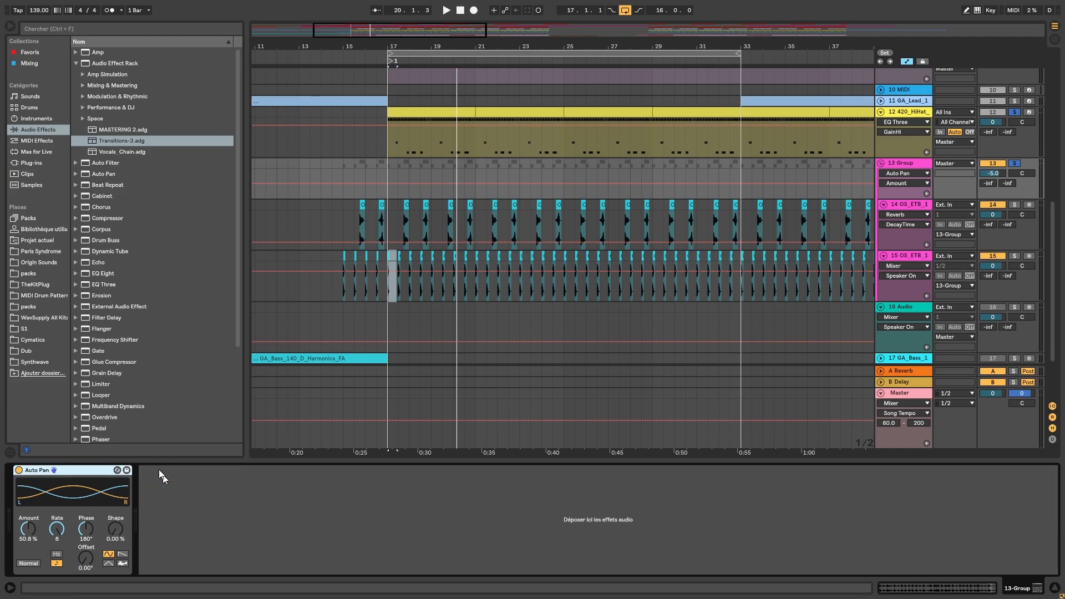
Step: Expand track 20, solo it and audition it from bar 17
scroll(848, 298, "down", 3)
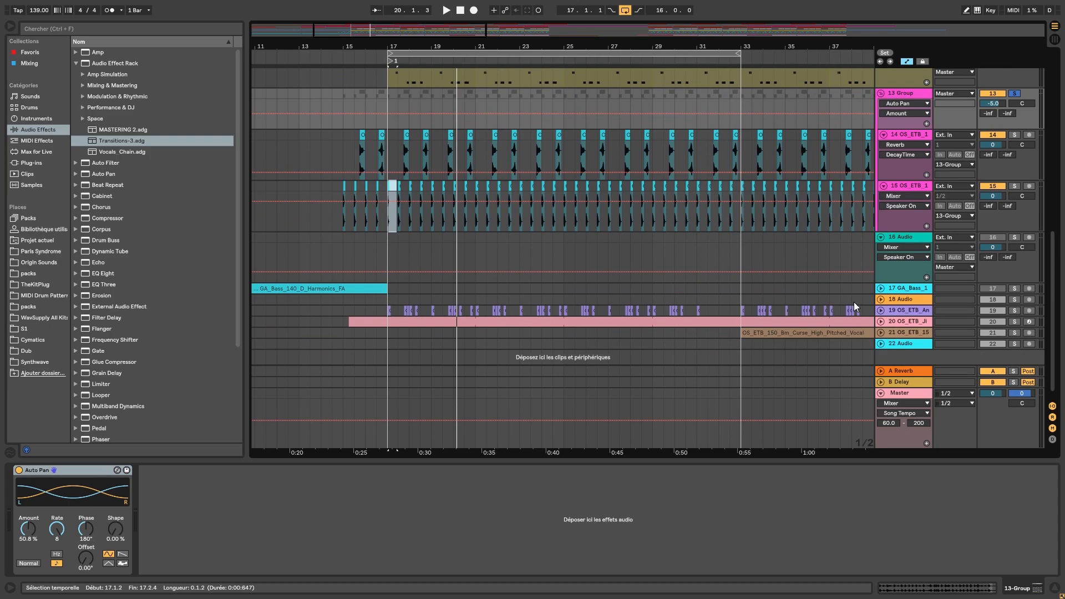
left_click(880, 322)
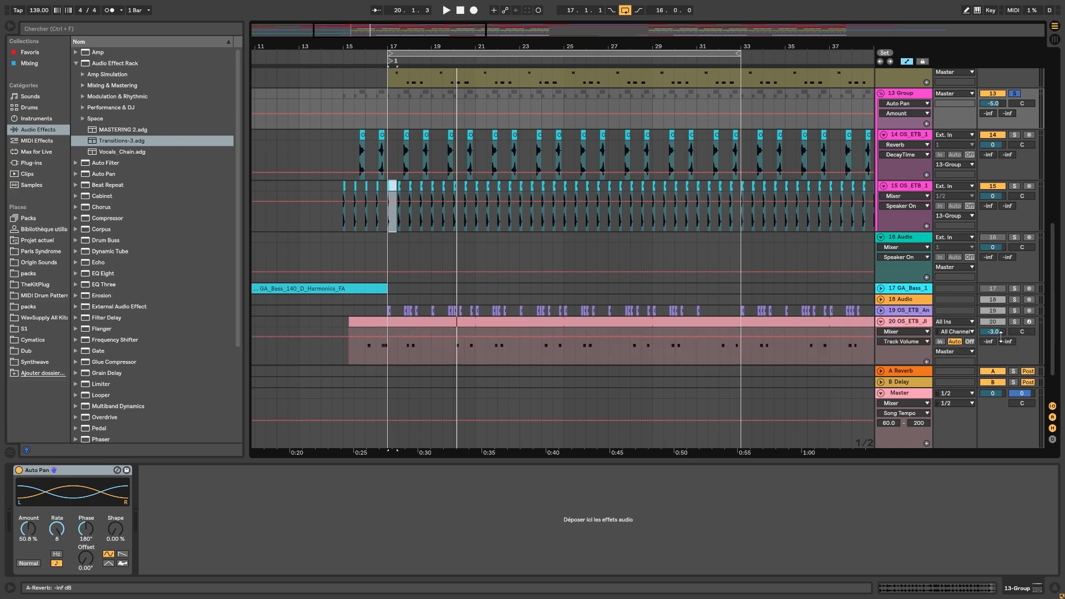
left_click(1014, 322)
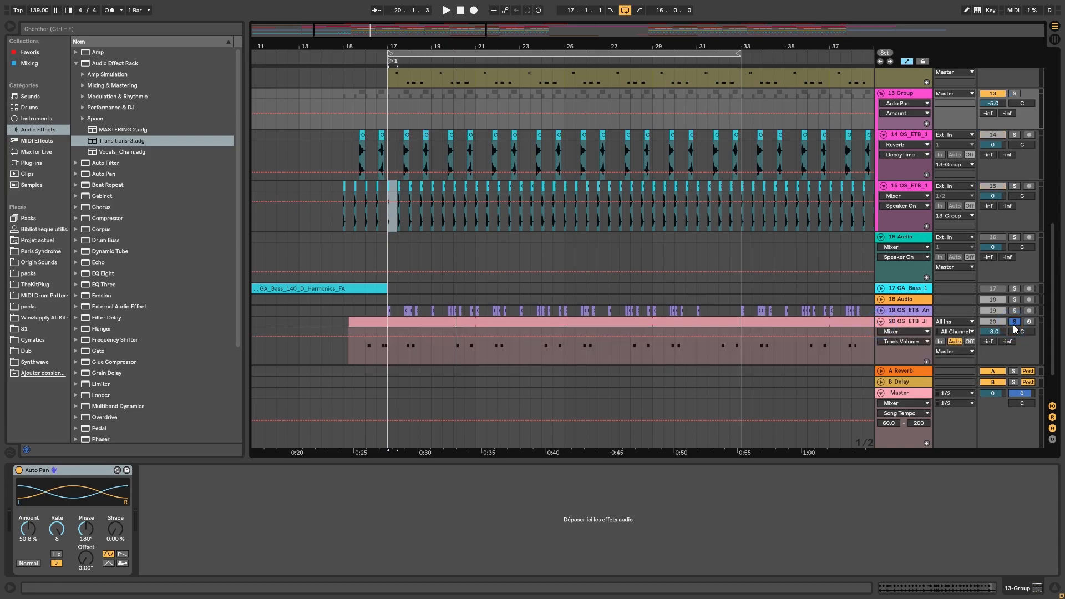
left_click(388, 61)
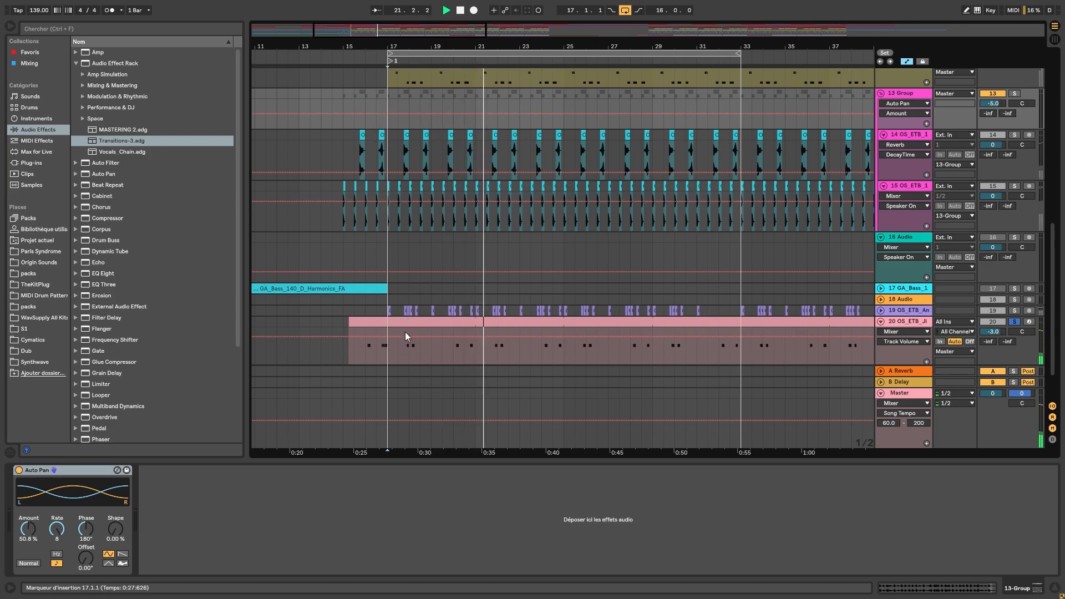
left_click(339, 58)
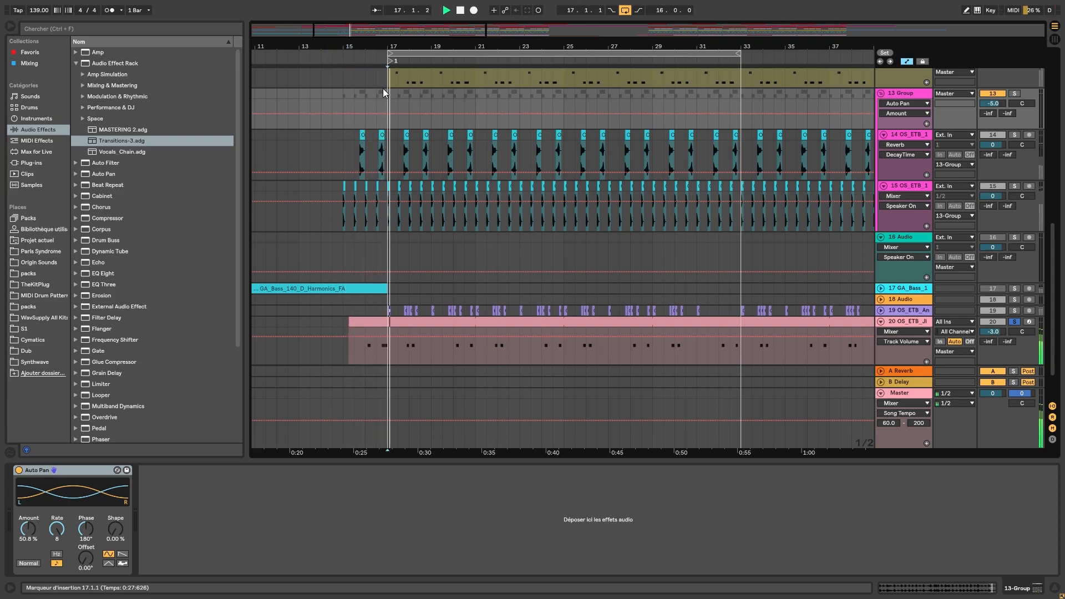
scroll(771, 264, "down", 1)
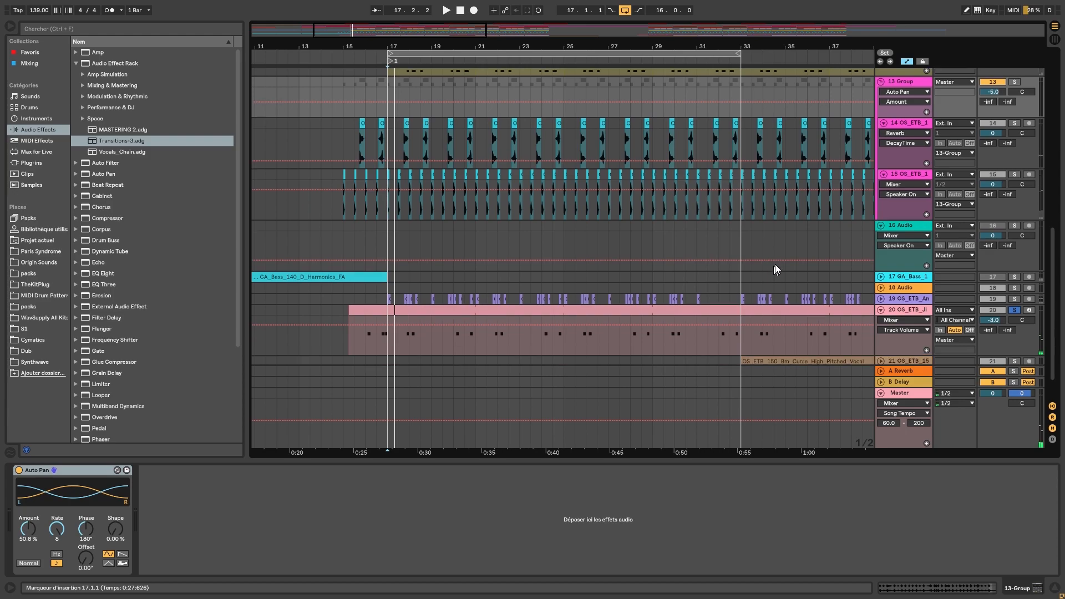
Step: Solo tracks 19, 15, 14, 12 and 9 together with track 20 and audition them
left_click(1015, 299)
left_click(1015, 174)
left_click(1014, 123)
scroll(1014, 126, "up", 5)
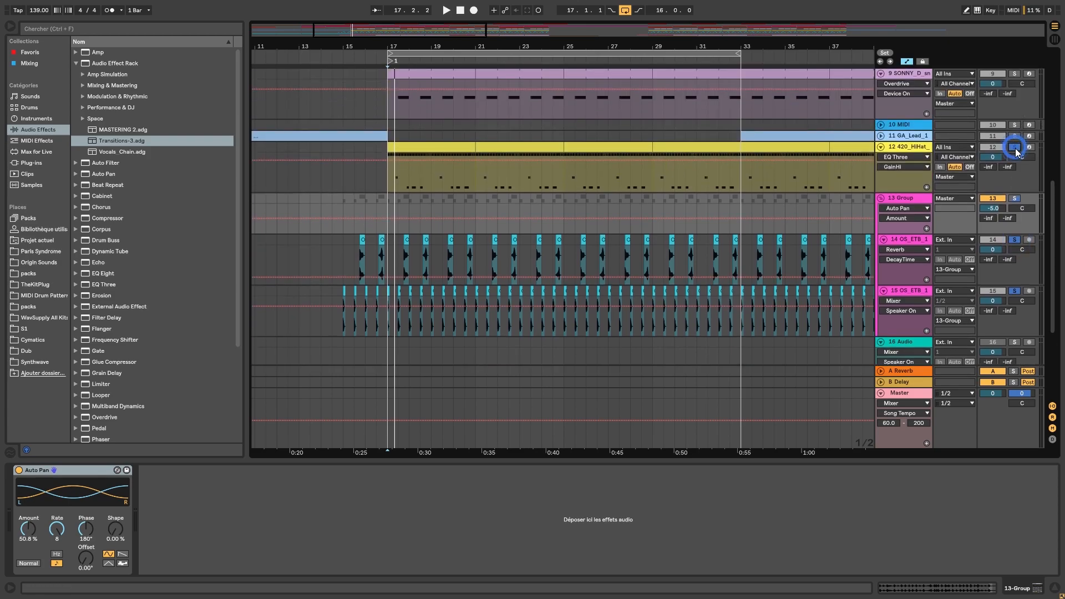
left_click(1015, 147)
scroll(1015, 150, "up", 2)
left_click(1015, 121)
key("space")
Step: Collapse percussion track 15 and audio track 16 in the arrangement
scroll(1003, 233, "down", 4)
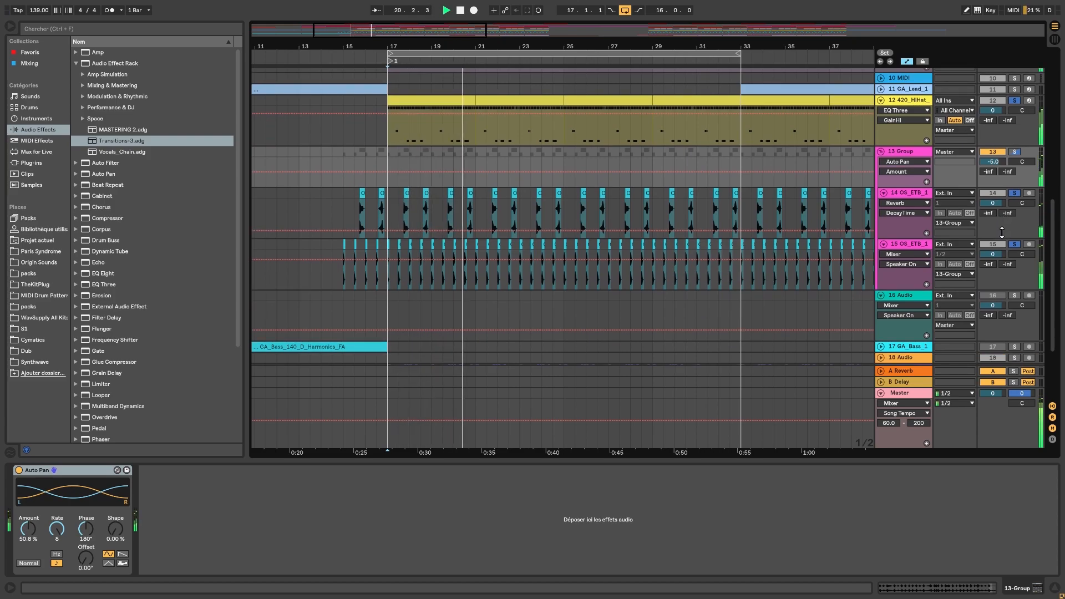
left_click(884, 244)
left_click(882, 256)
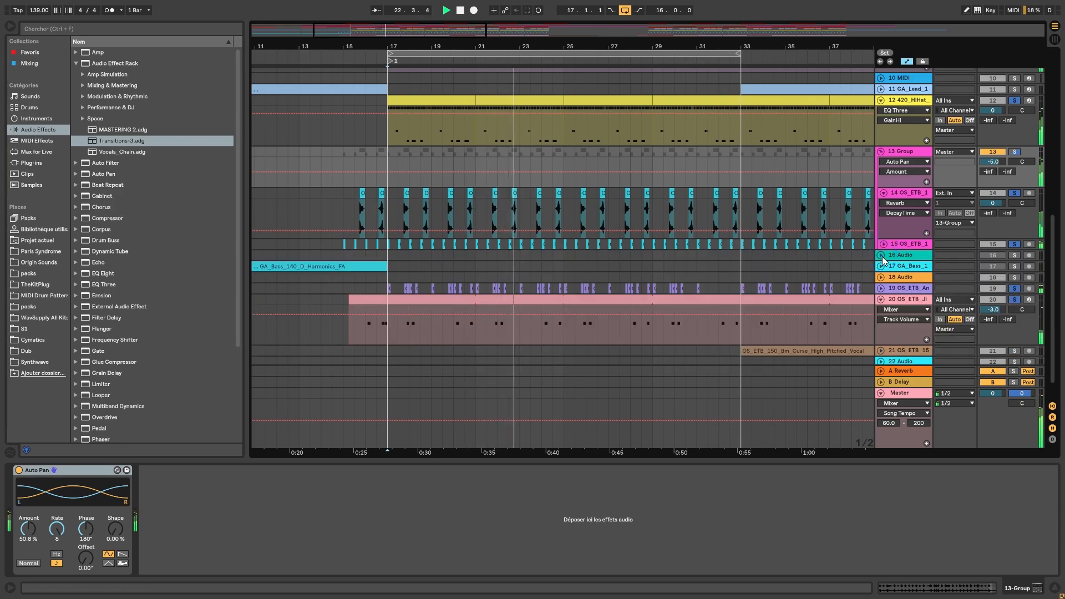
scroll(915, 228, "up", 3)
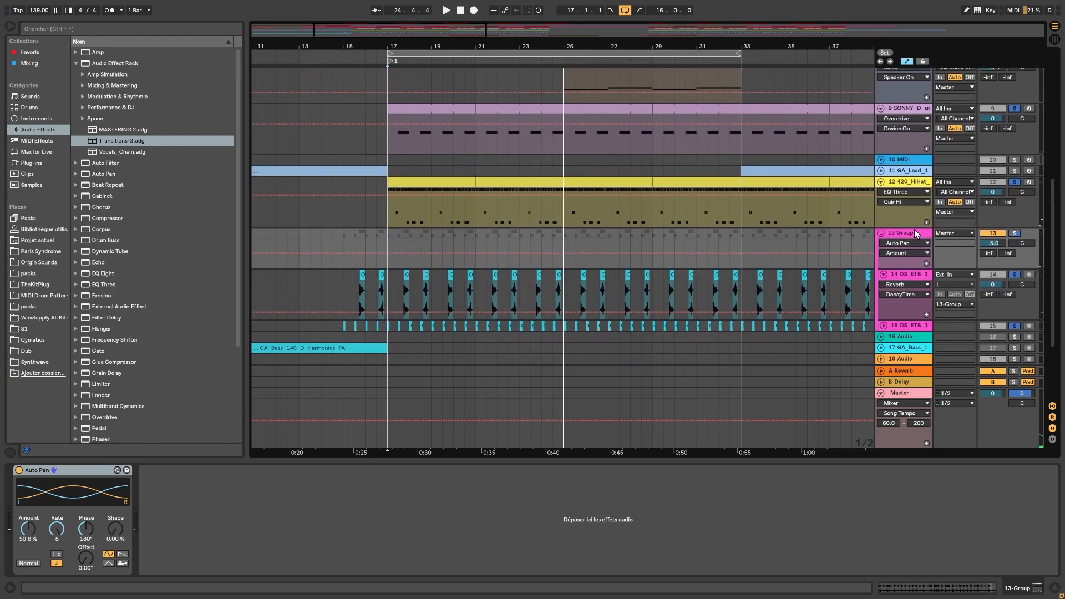
Step: Turn off the loop, expand GA_Lead track 11 and examine its clip at bar 33 and its device chain
left_click(625, 10)
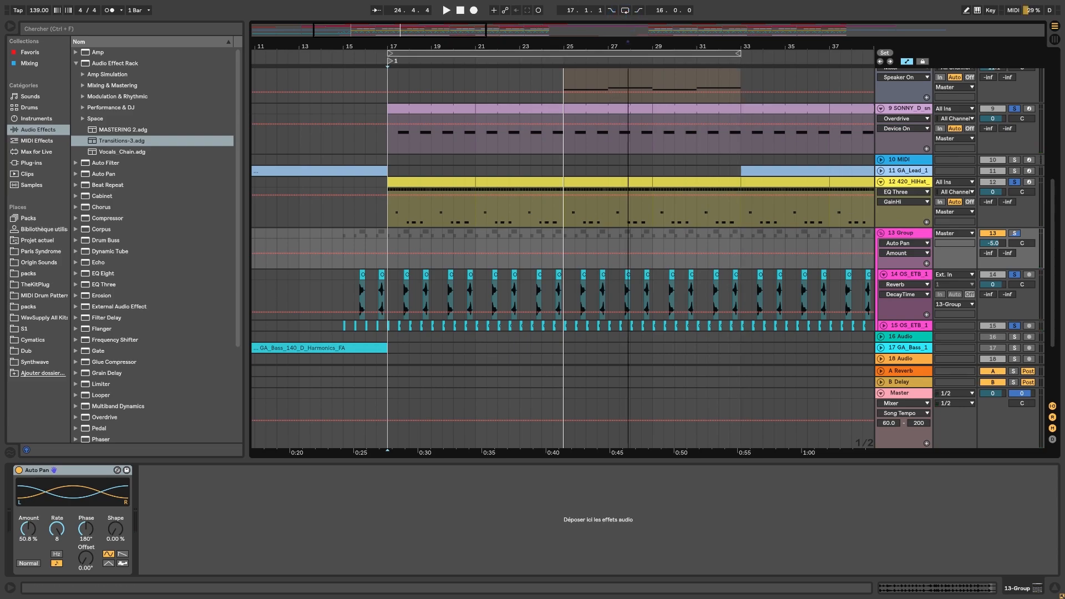
left_click_drag(628, 42, 628, 11)
left_click(879, 172)
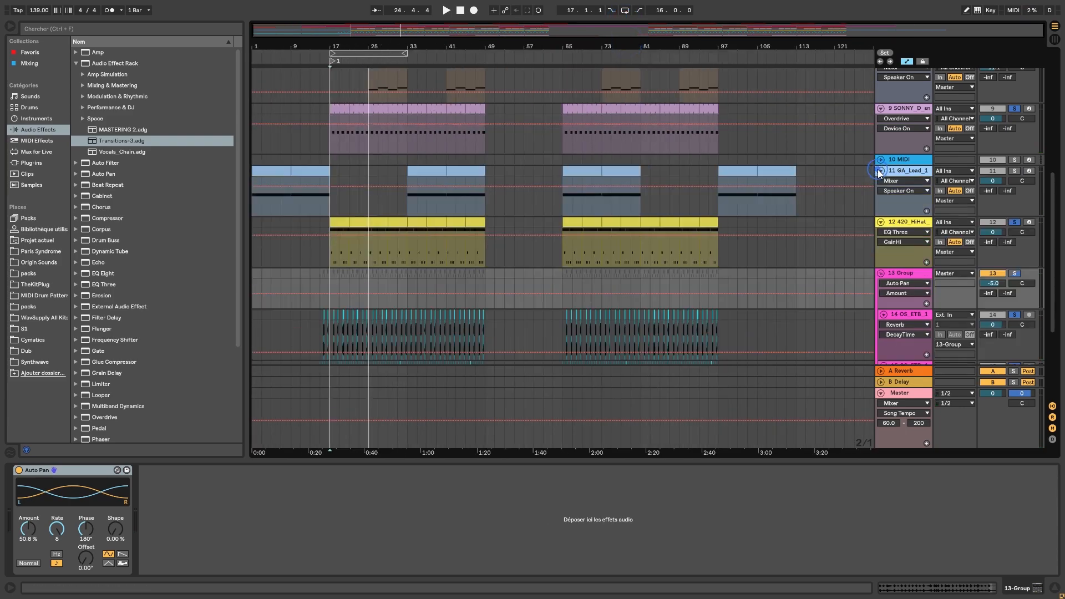
left_click(906, 172)
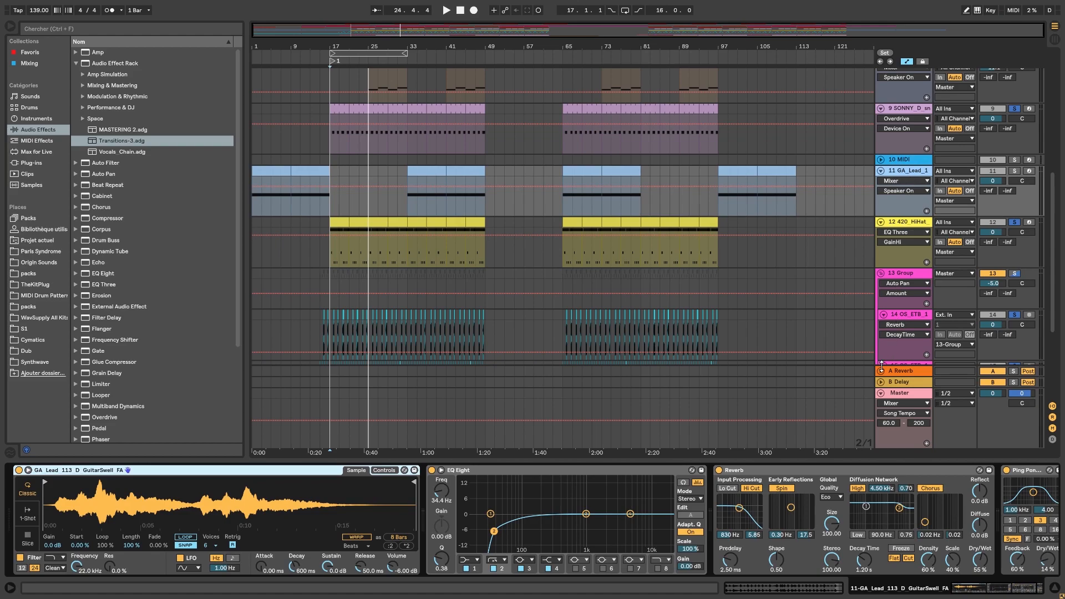
double_click(427, 172)
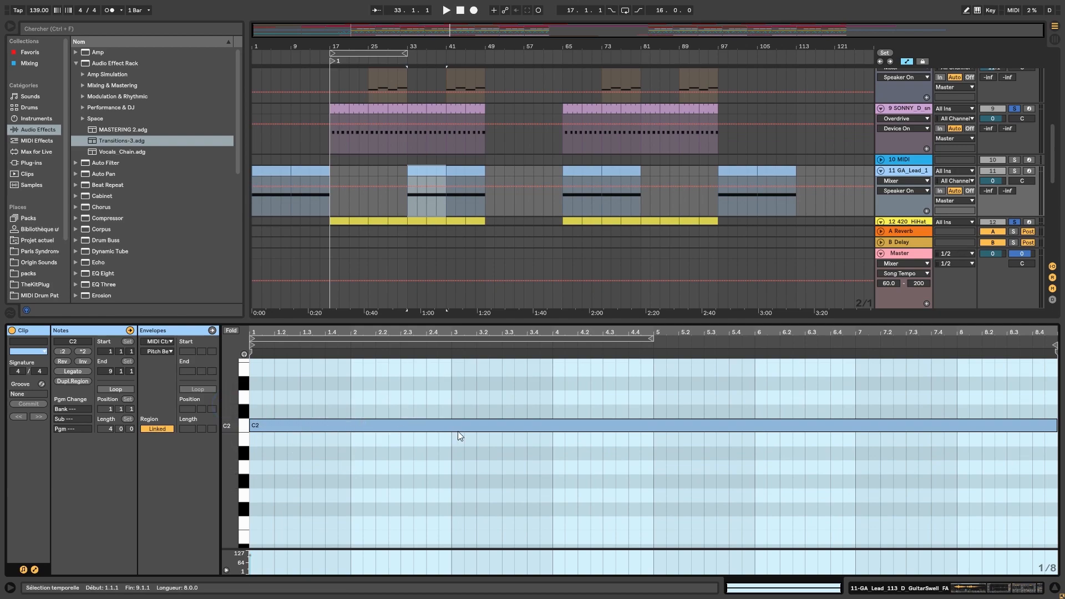
left_click(932, 590)
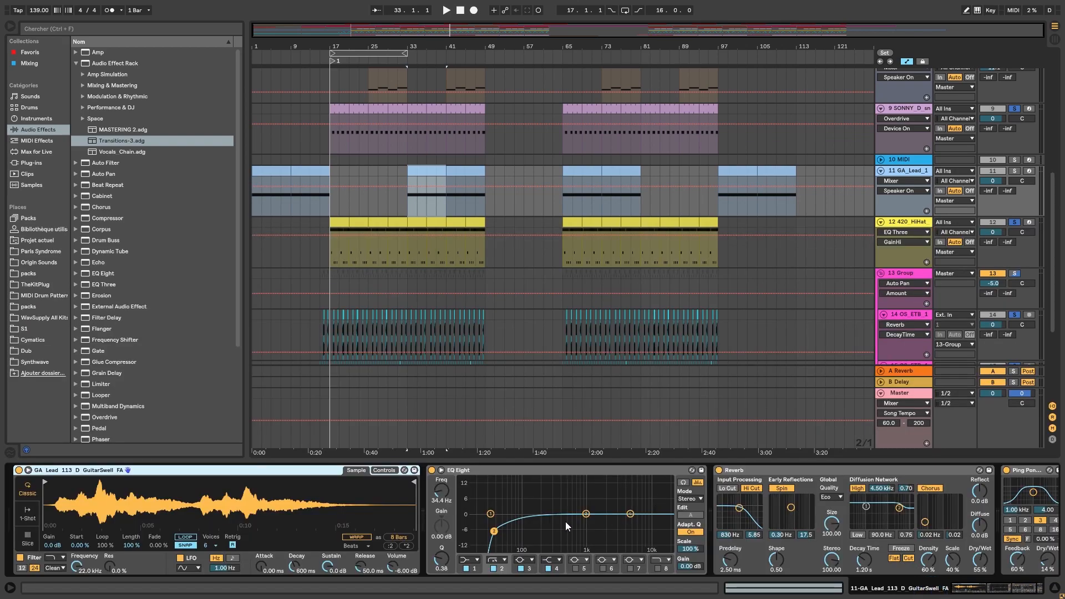
left_click(984, 590)
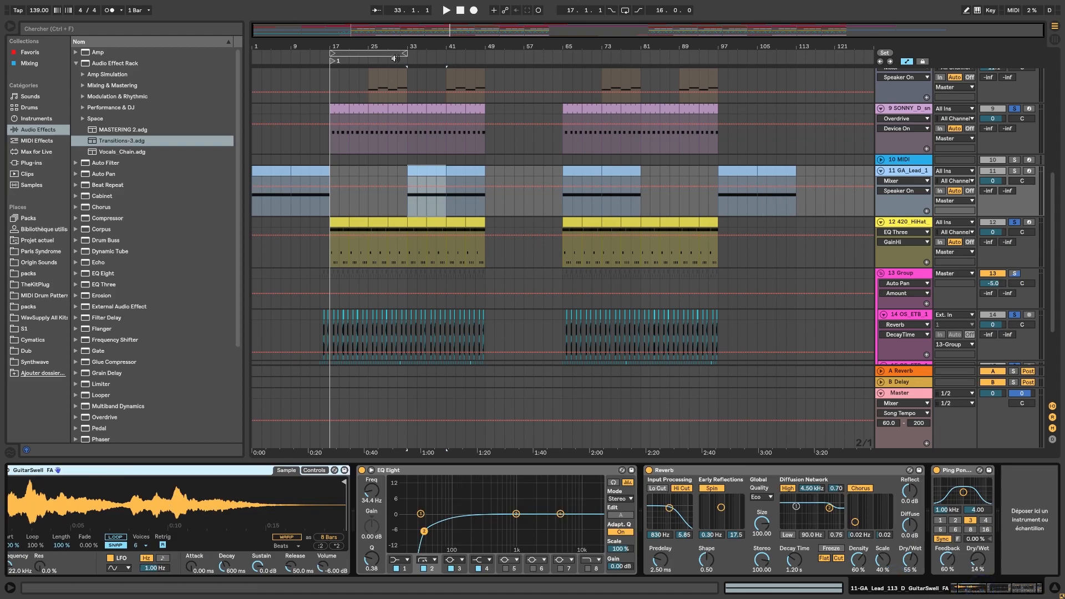
Step: Audition GA_Lead track 11 soloed from bar 33 with an enlarged lane, and collapse the track
key("space")
left_click(1014, 171)
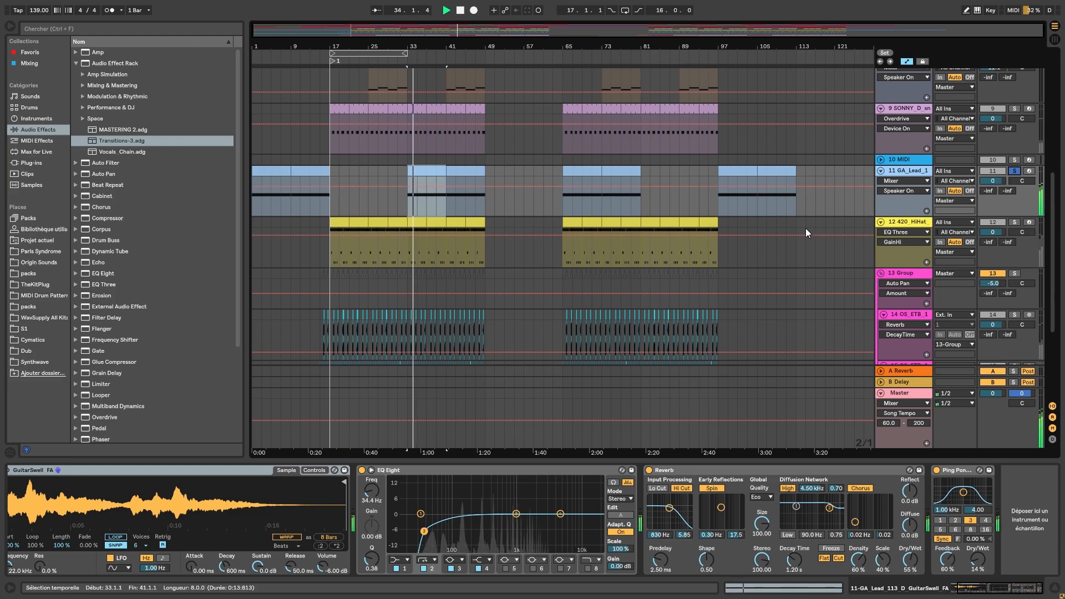
left_click_drag(918, 215, 895, 271)
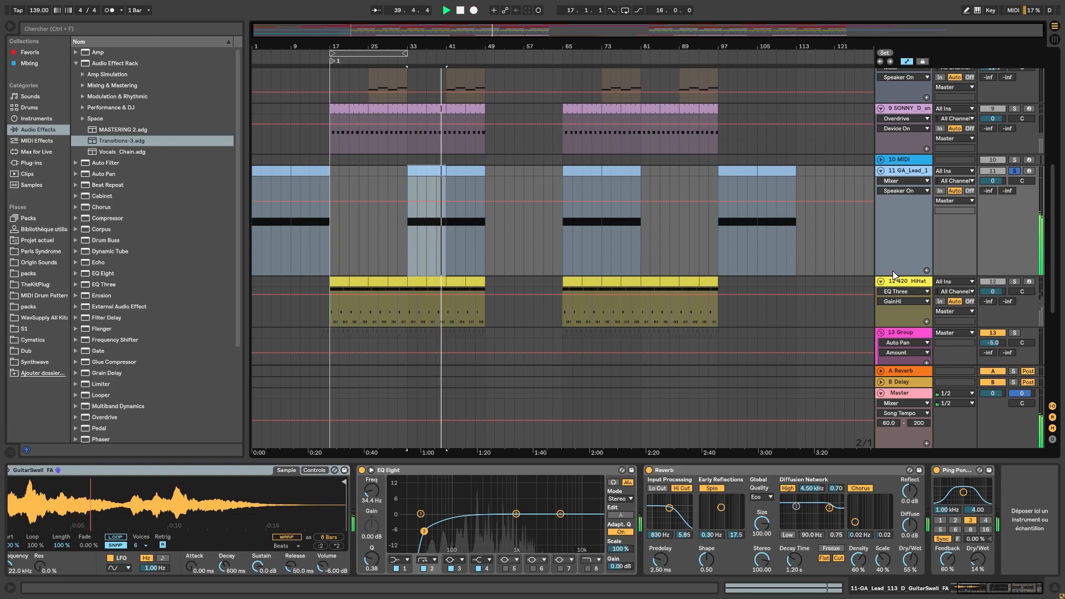
key("space")
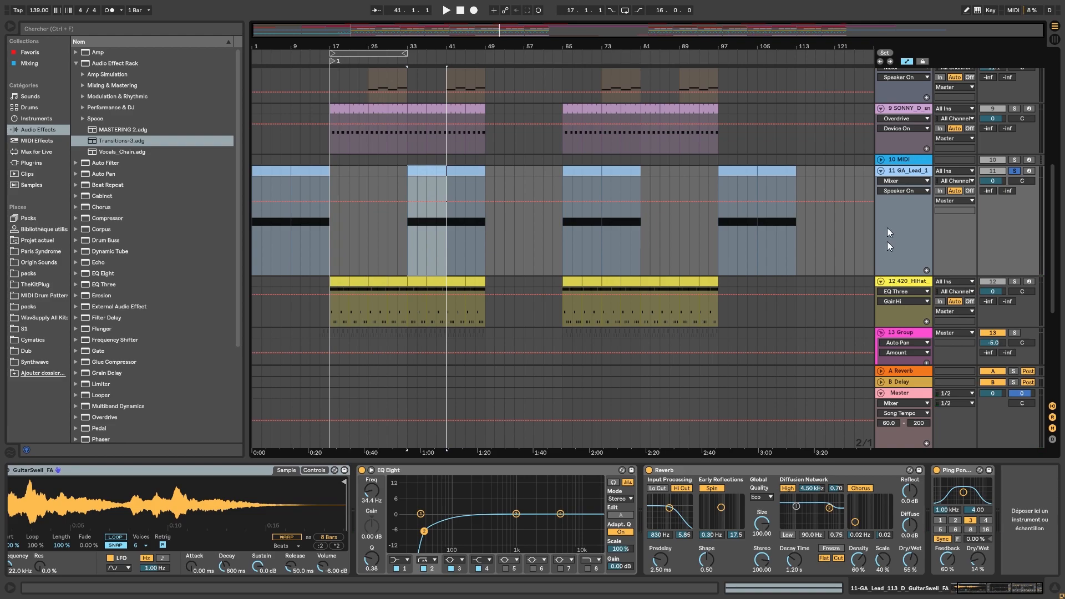
scroll(893, 256, "up", 3)
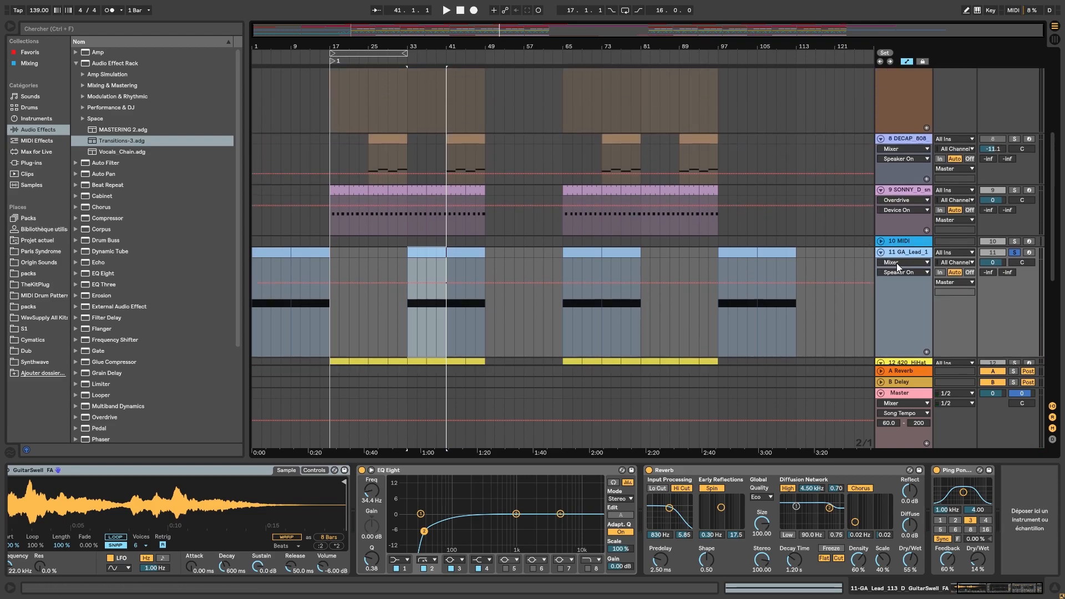
left_click(881, 253)
Step: Expand the High Pitched Vocal track 21 and solo it
scroll(881, 256, "down", 7)
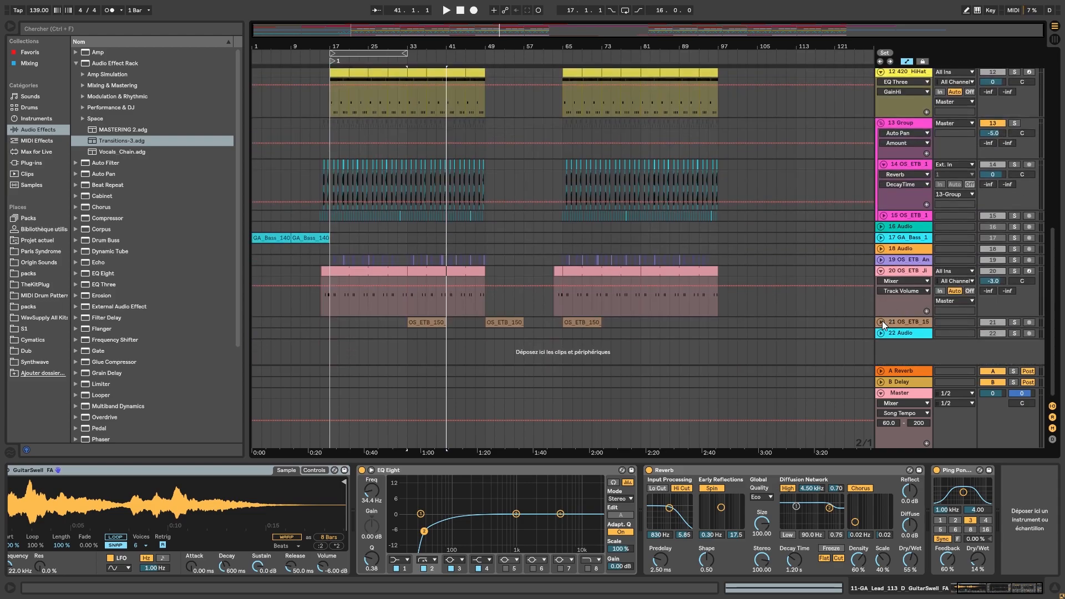
left_click(882, 322)
left_click(1016, 322)
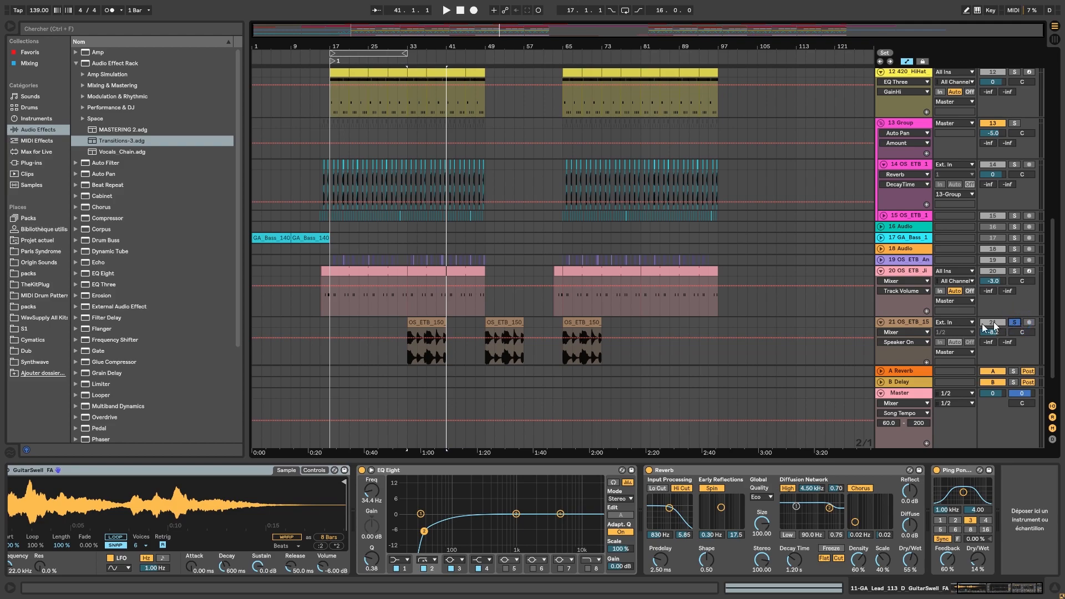
left_click(913, 320)
Step: Loop the eight bars starting at 33.1.1 and audition vocal track 21 with its device chain shown
mouse_move(418, 42)
left_mouse_down()
mouse_move(418, 83)
mouse_move(421, 27)
left_mouse_up()
left_click_drag(541, 445, 364, 6)
key("ctrl+l")
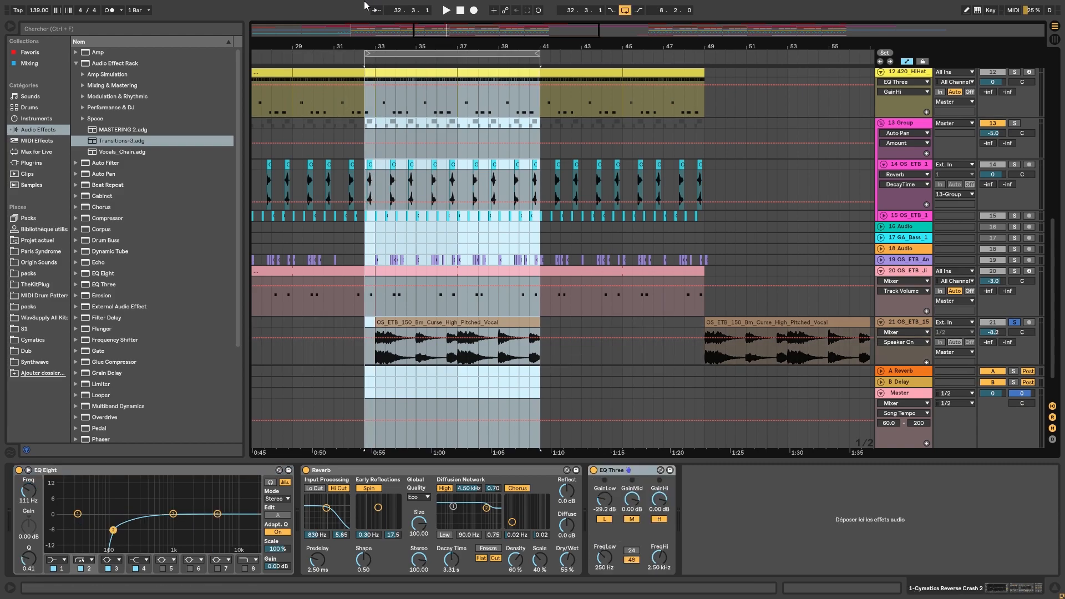
left_click_drag(534, 444, 377, 53)
key("ctrl+l")
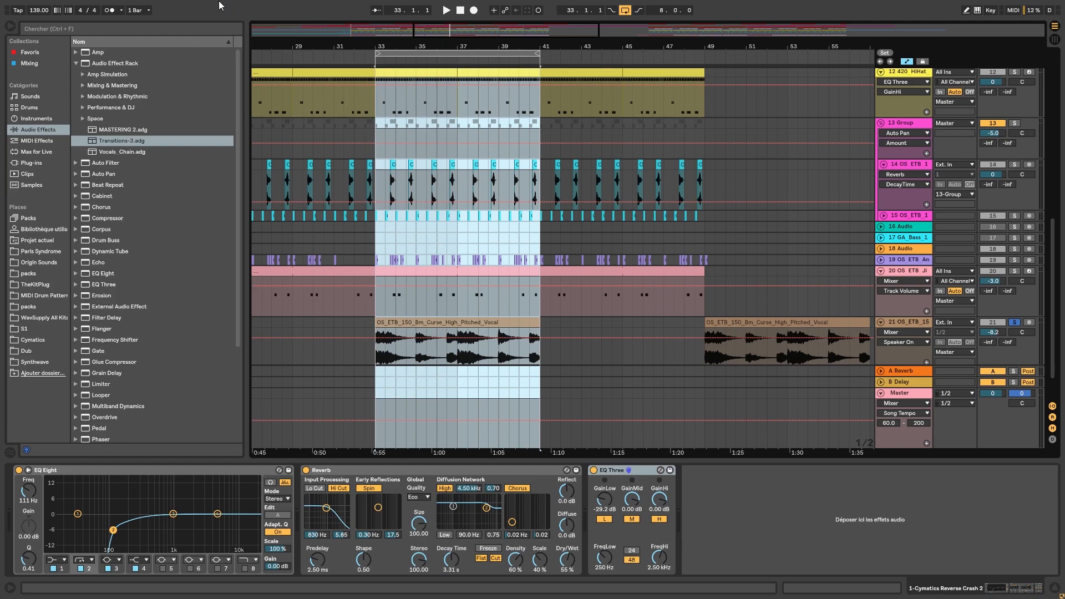
left_click(893, 321)
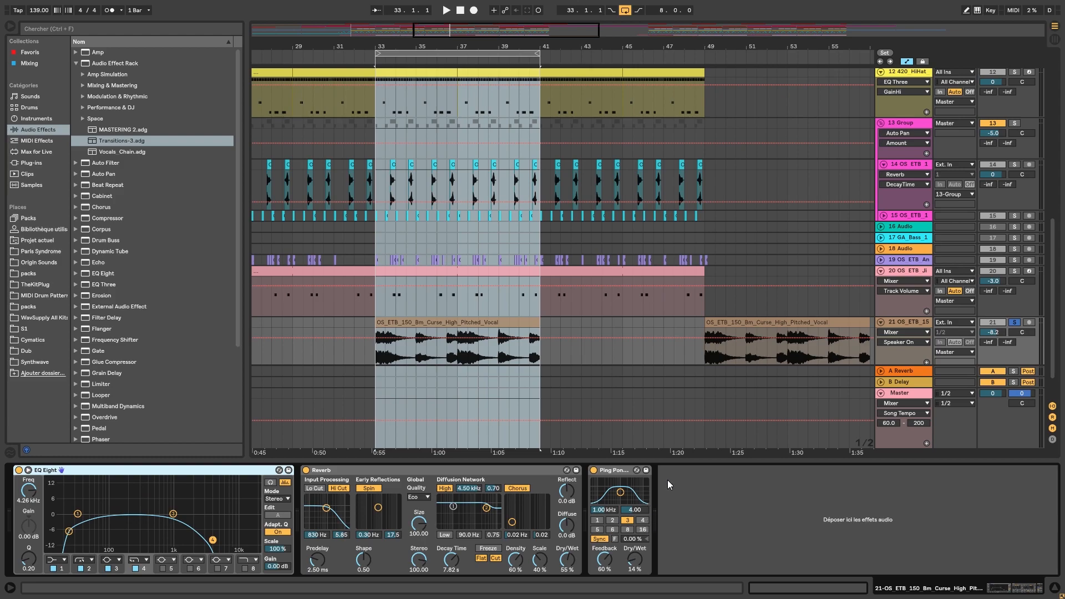
key("space")
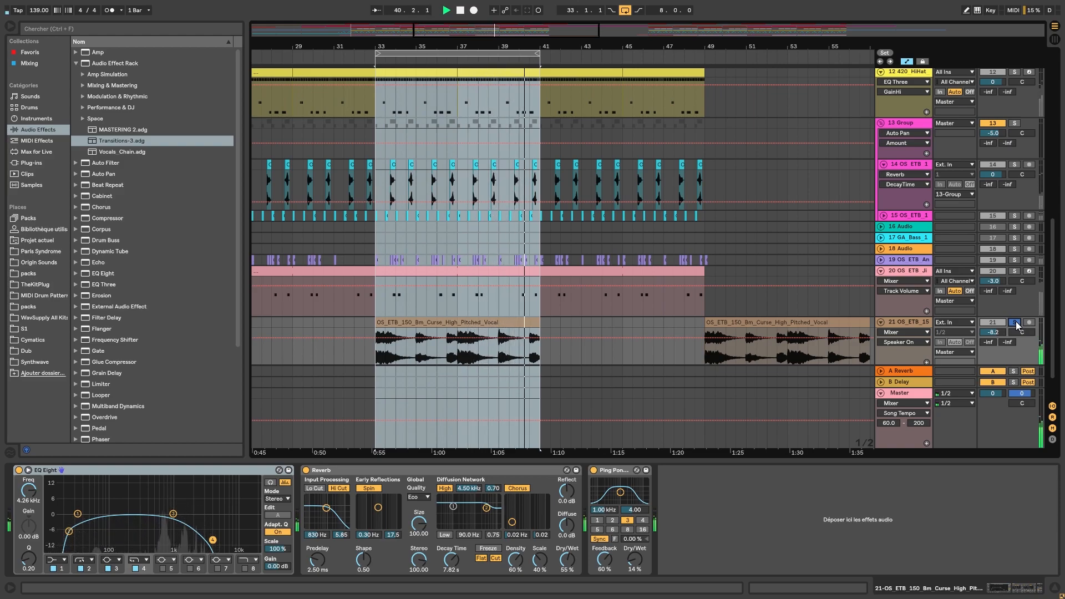
Step: Add a locator named Section B at bar 33
left_click_drag(513, 44, 513, 41)
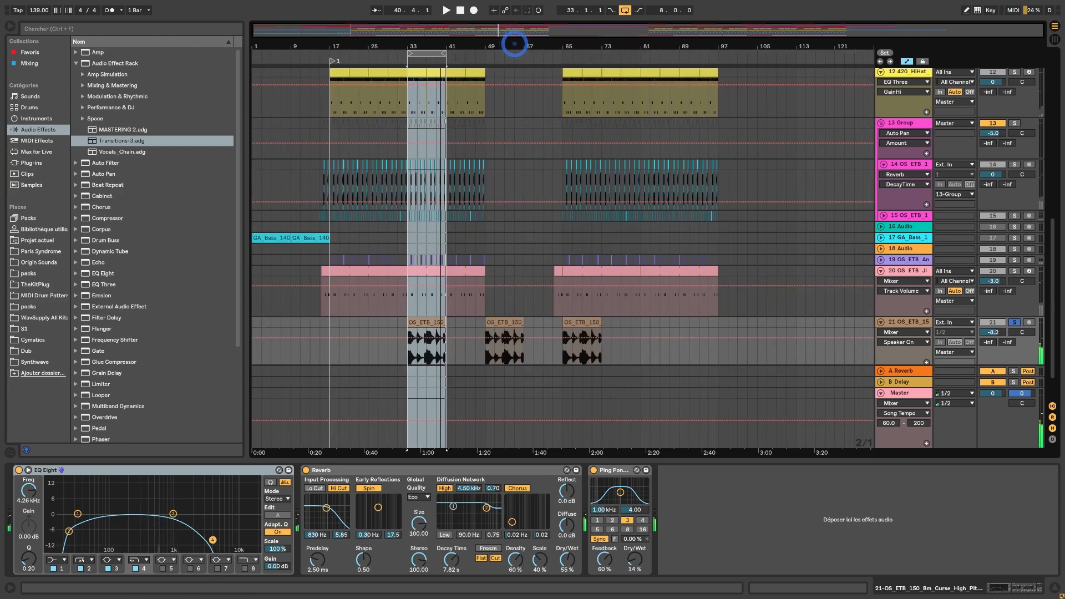
scroll(388, 241, "up", 5)
scroll(383, 228, "up", 5)
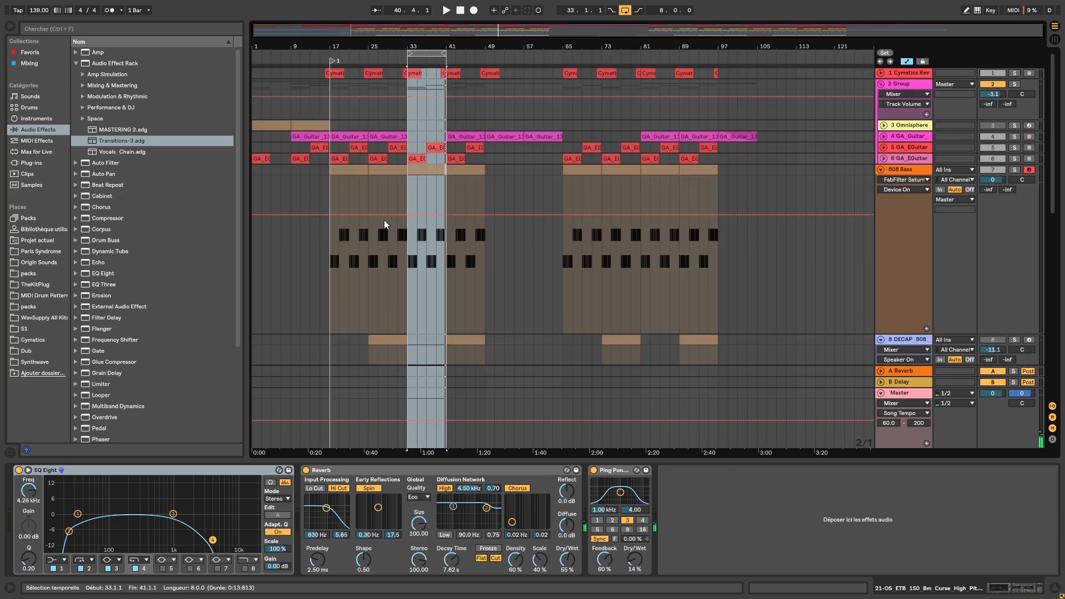
left_click_drag(384, 43, 437, 47)
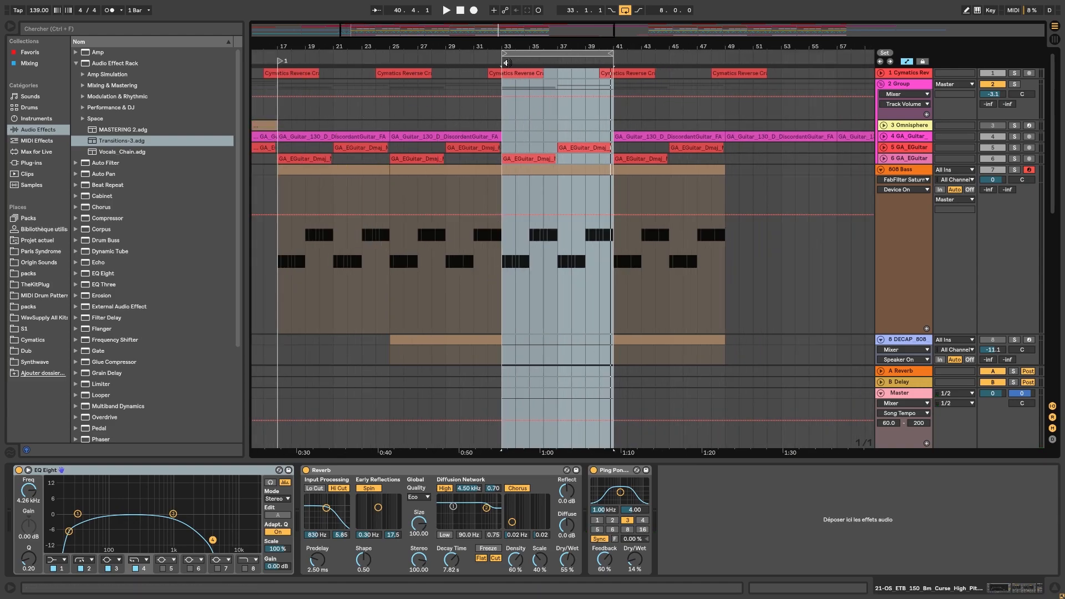
right_click(508, 62)
left_click(528, 90)
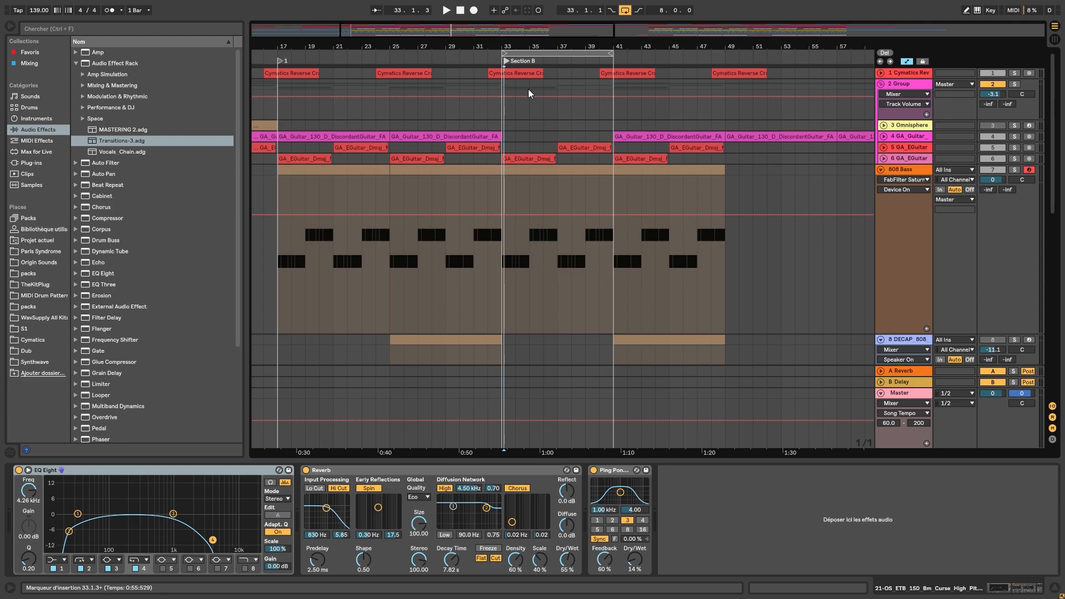
Step: Unsolo vocal track 21 and play the full mix from the Section B locator
scroll(610, 251, "down", 10)
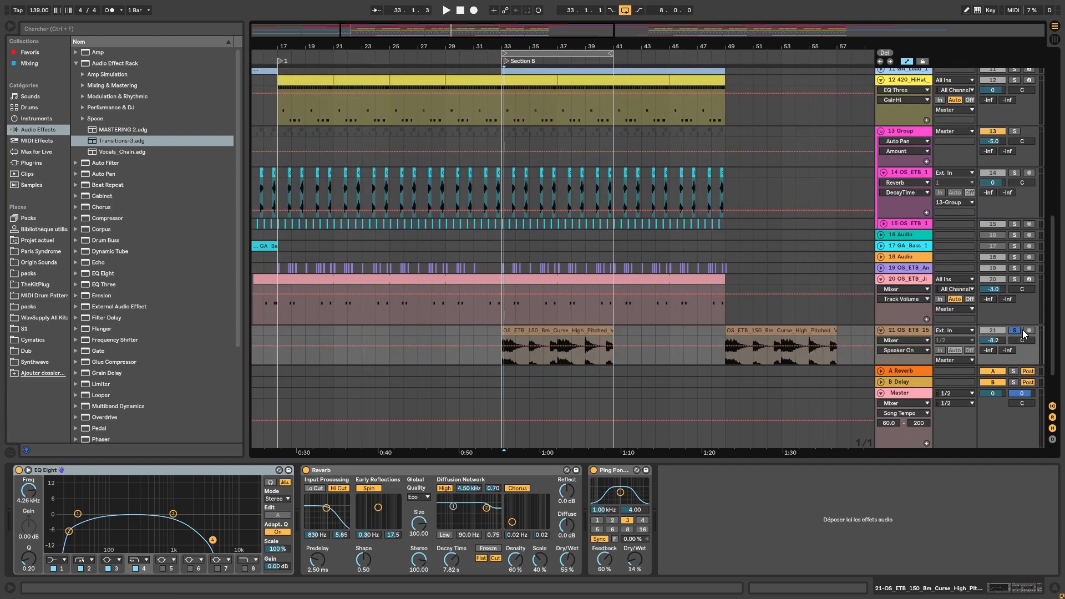
scroll(1023, 333, "down", 2)
left_click(1012, 282)
key("space")
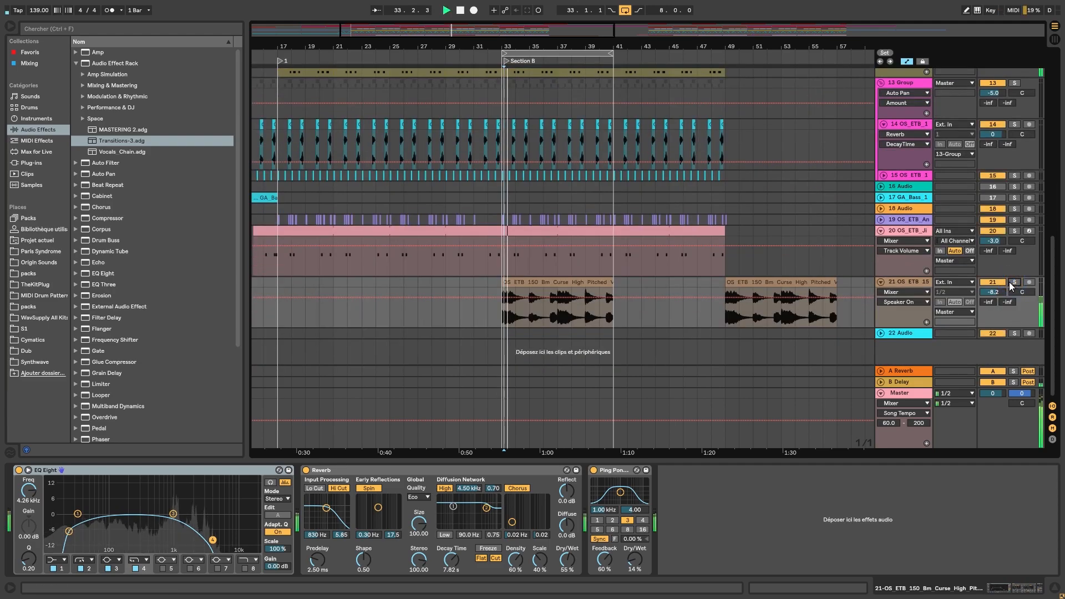
key("space")
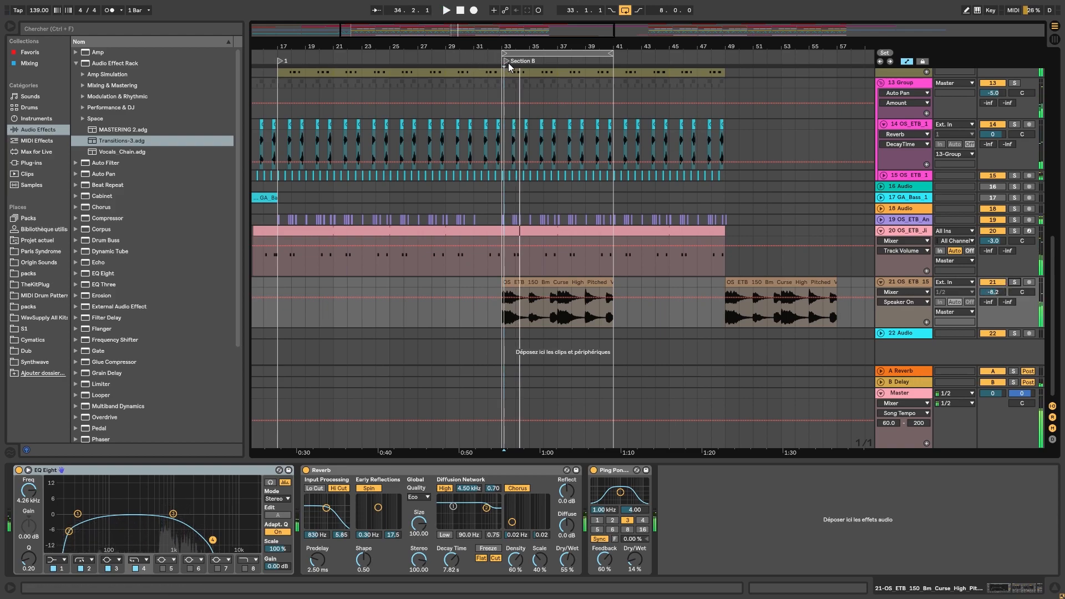
left_click(505, 63)
key("space")
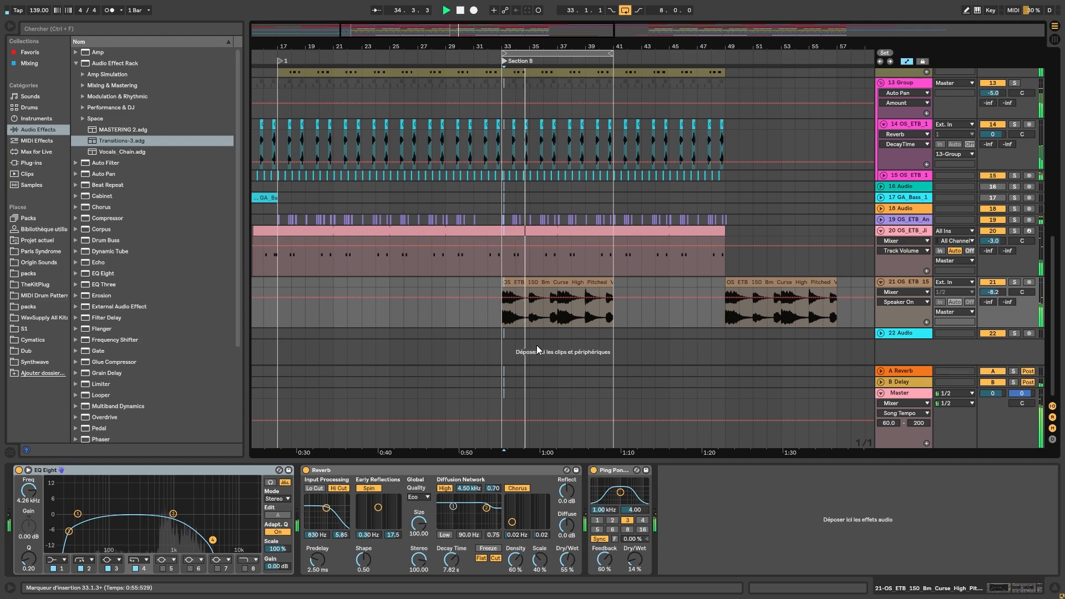
Step: Inspect the vocal clip in Section B up close during playback and turn off the loop
left_click(509, 45)
left_click_drag(508, 45, 509, 334)
left_click(508, 333)
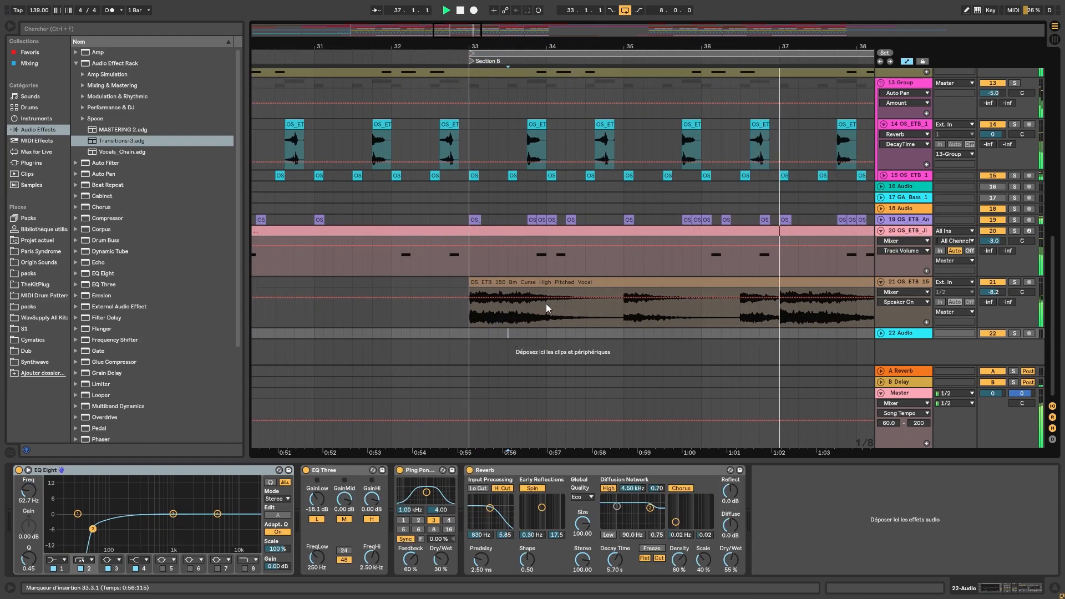
left_click_drag(584, 43, 497, 17)
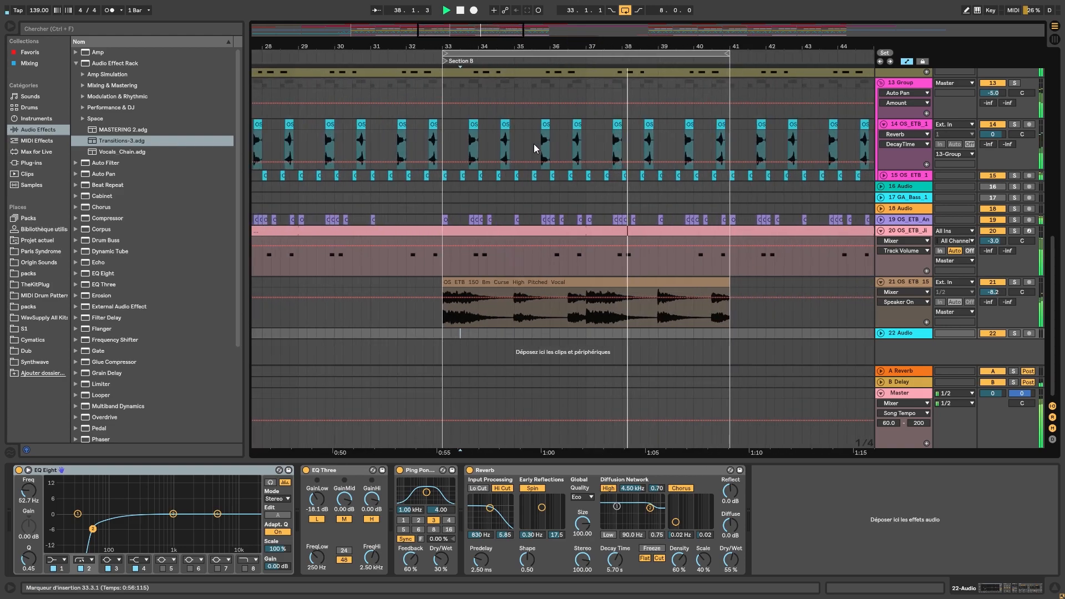
left_click(627, 10)
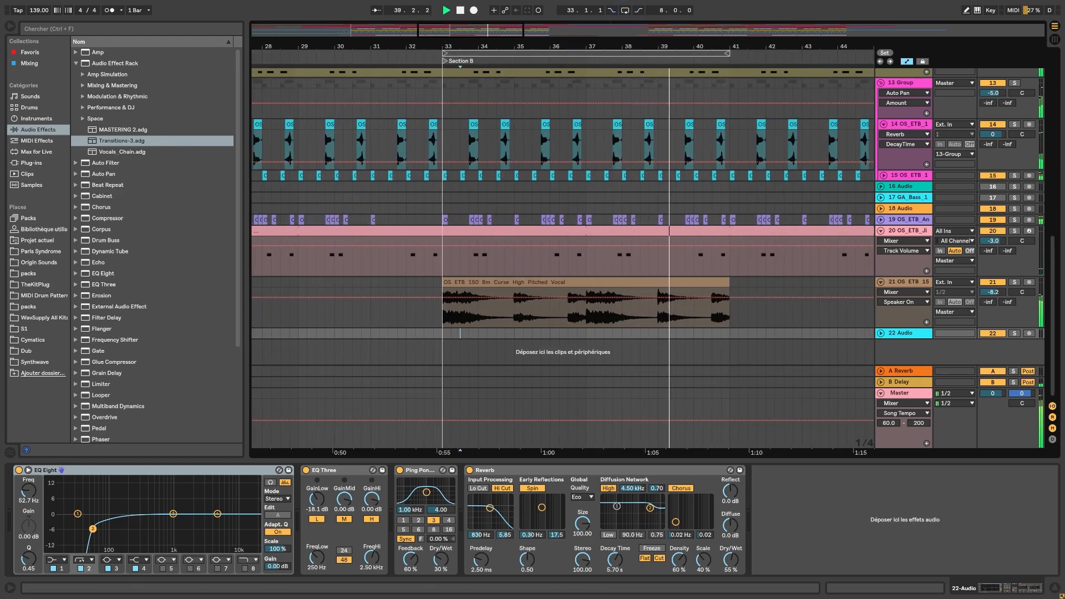
Step: Play the full arrangement from bar 41 and collapse the 808 Bass track
left_click_drag(626, 44, 625, 16)
scroll(710, 227, "up", 3)
scroll(711, 226, "up", 8)
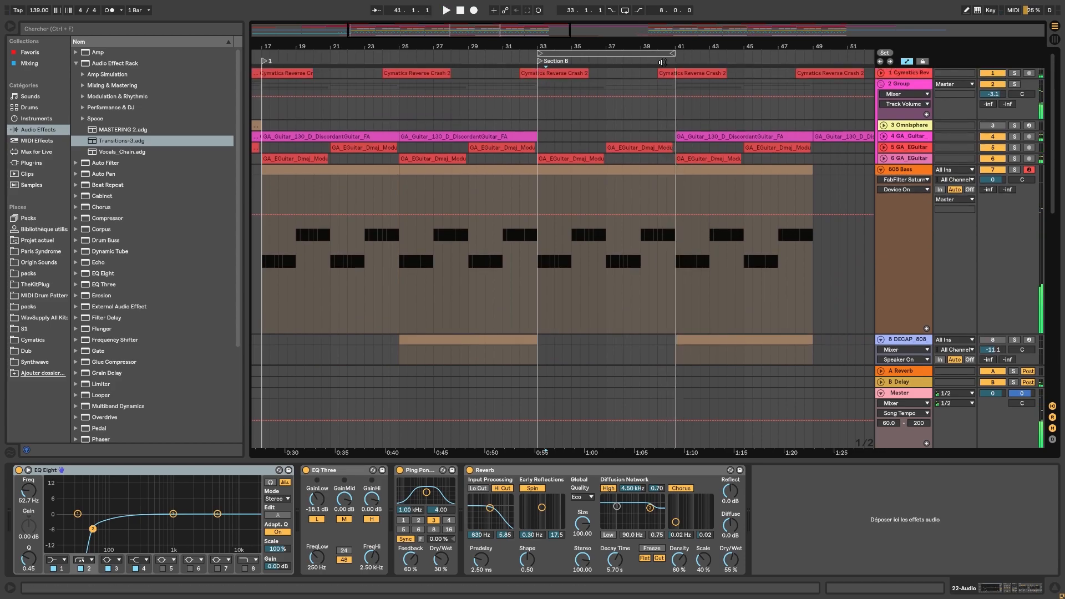
left_click(674, 63)
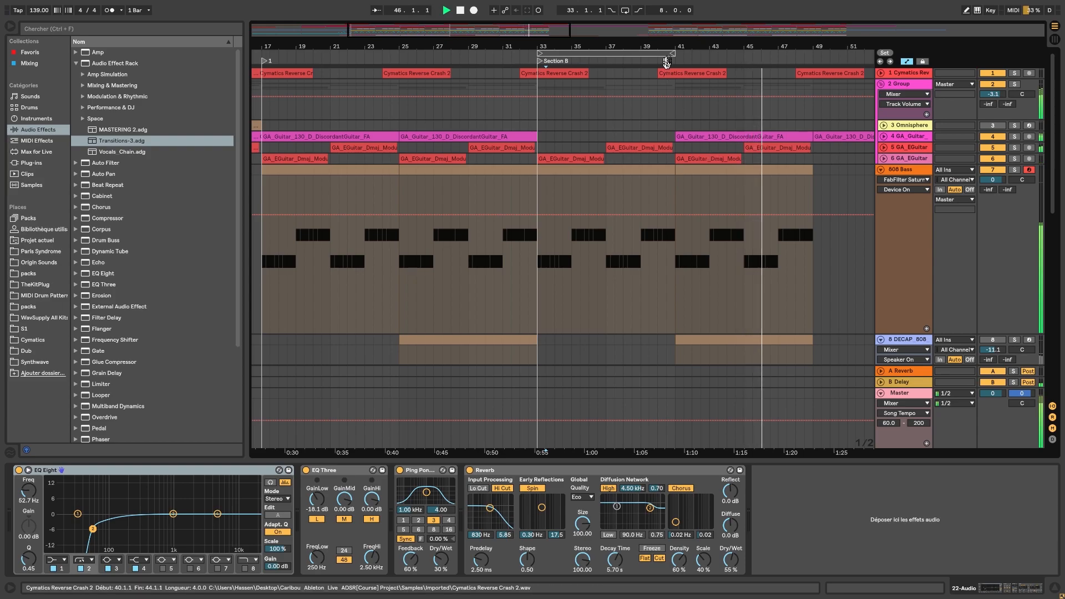
left_click_drag(663, 47, 663, 34)
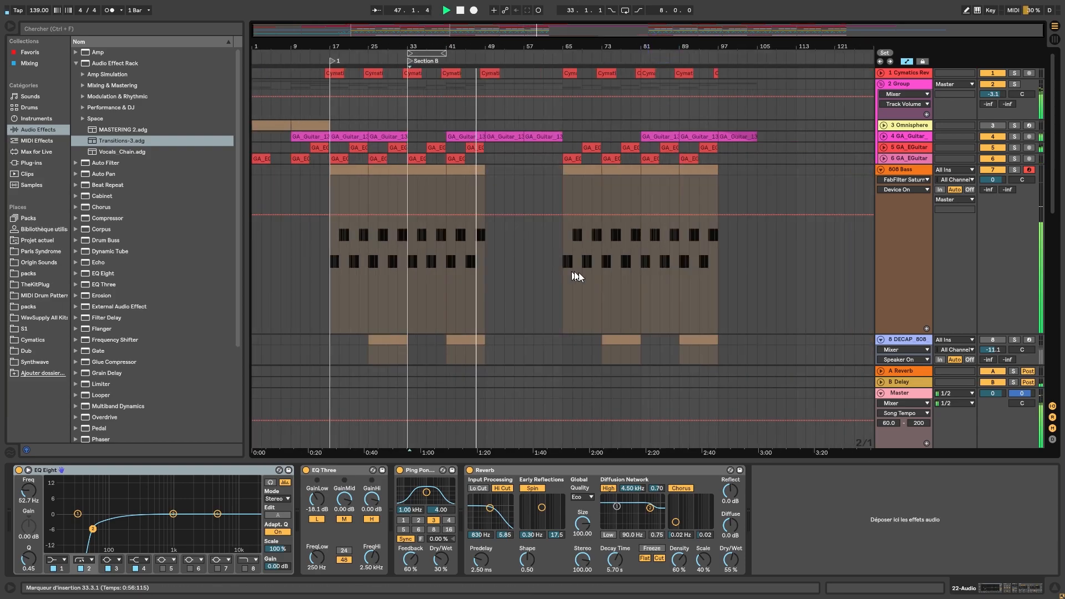
left_click(880, 170)
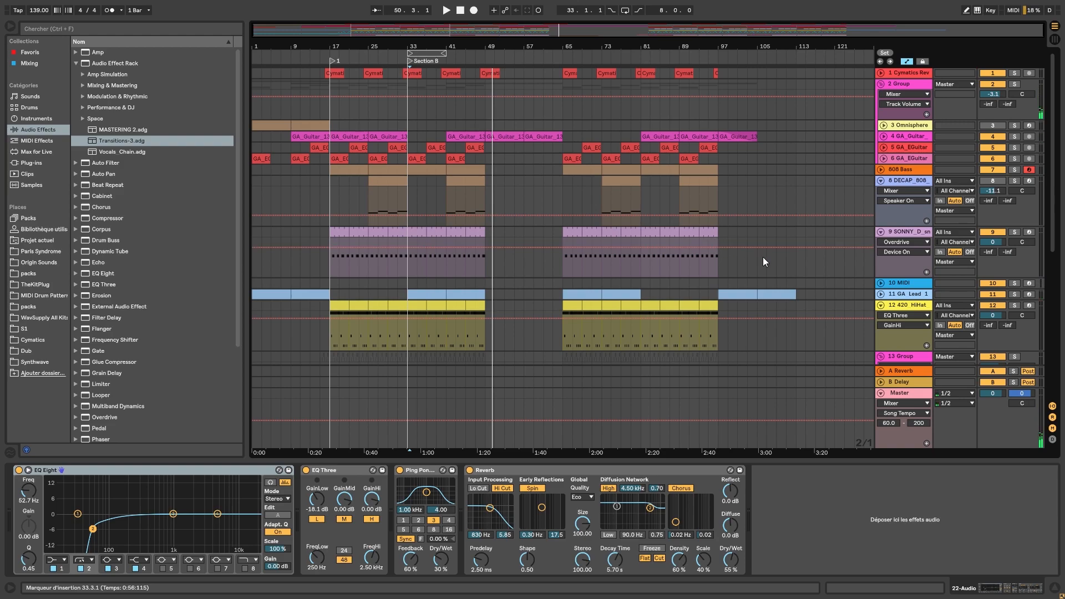
Step: Highlight the reverse crash clips, and mark out the intro, bars 17 to 33 and bars 33 to 49 in turn across all tracks
left_click_drag(730, 75, 325, 59)
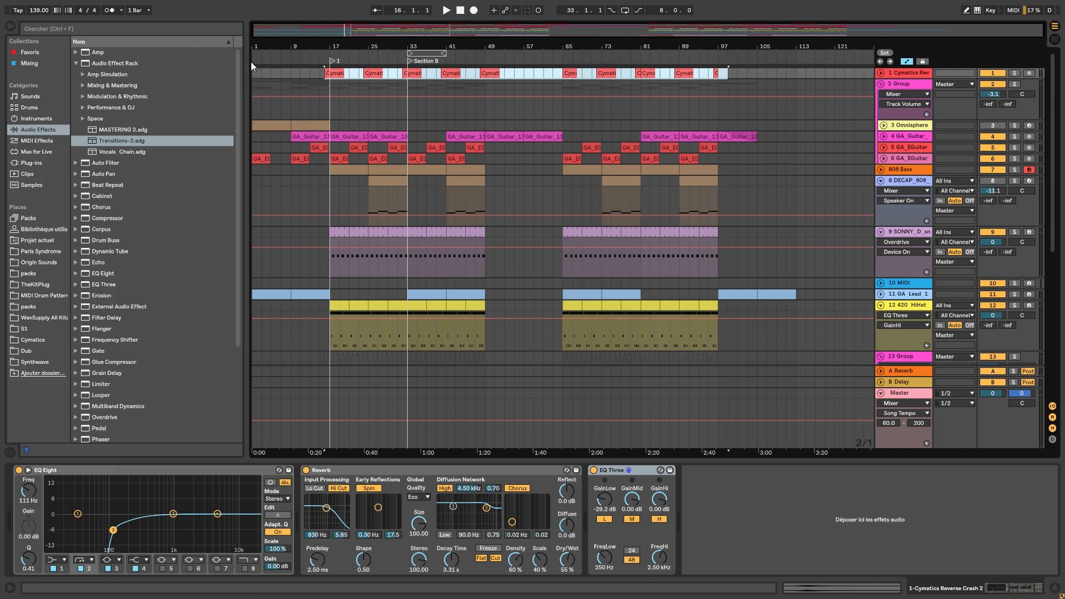
left_click_drag(328, 445, 225, 27)
left_click_drag(407, 439, 330, 8)
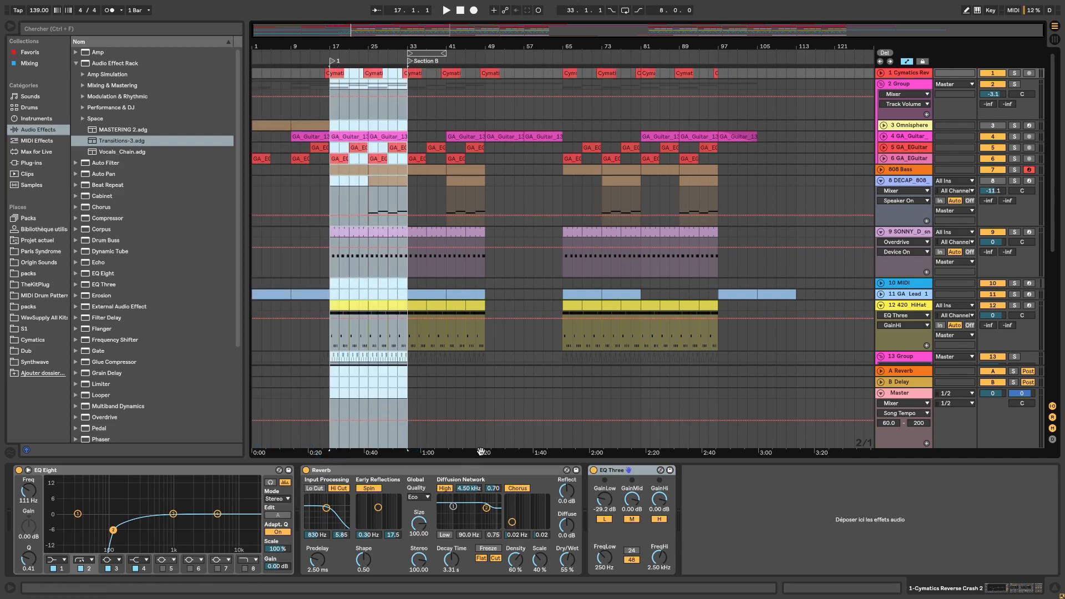
left_click_drag(486, 444, 405, 71)
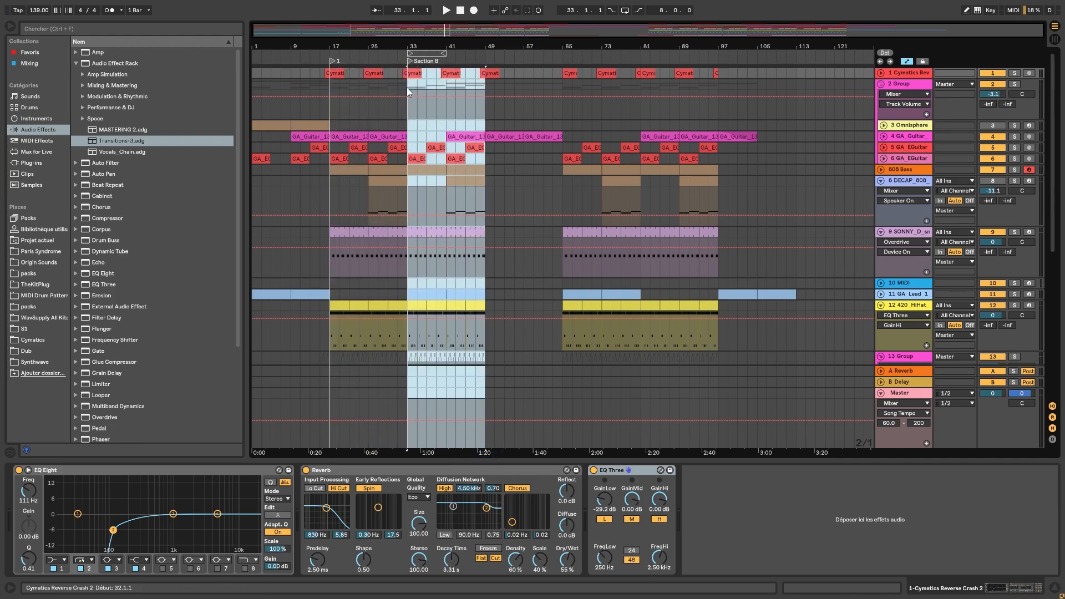
Step: Select bars 49 to 65, 65 to 81 and 81 to 97 in turn across all tracks to show the middle sections
left_click(559, 441)
key("shift+Left")
key("shift+Left")
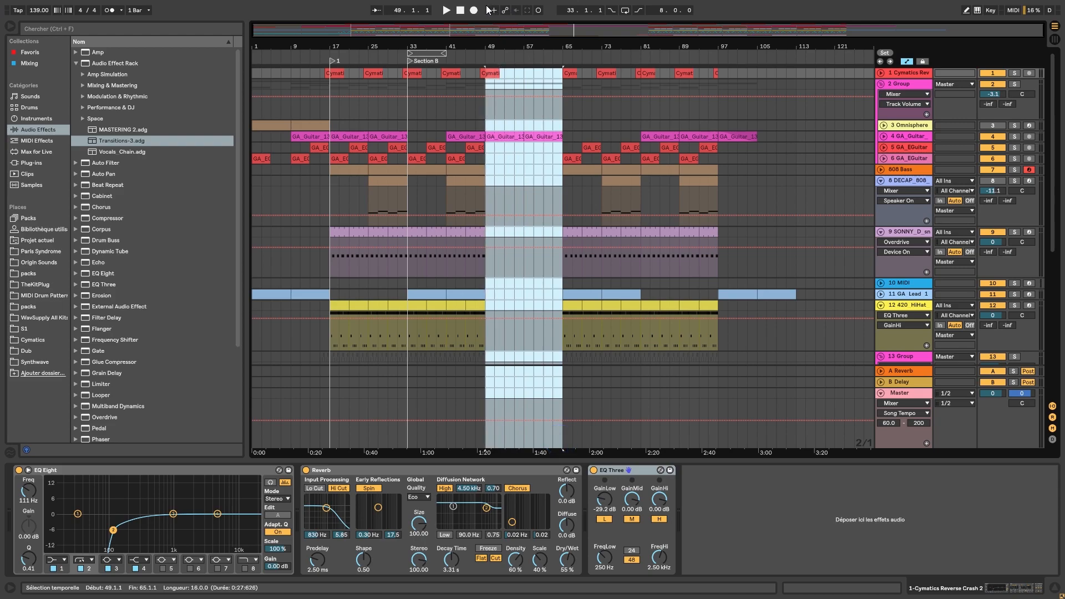
left_click_drag(643, 447, 563, 48)
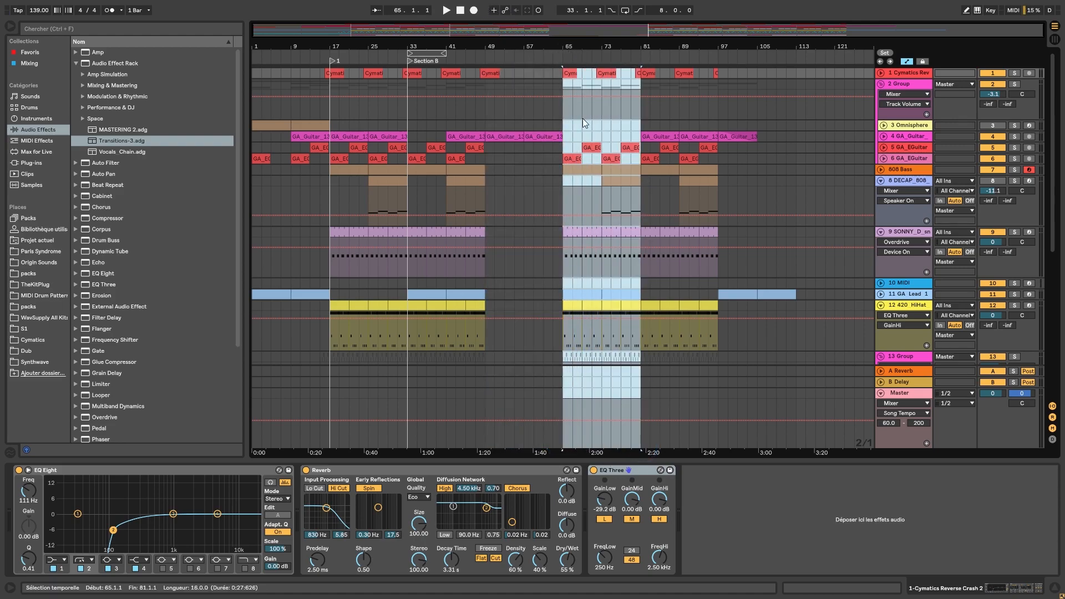
left_click_drag(717, 447, 641, 36)
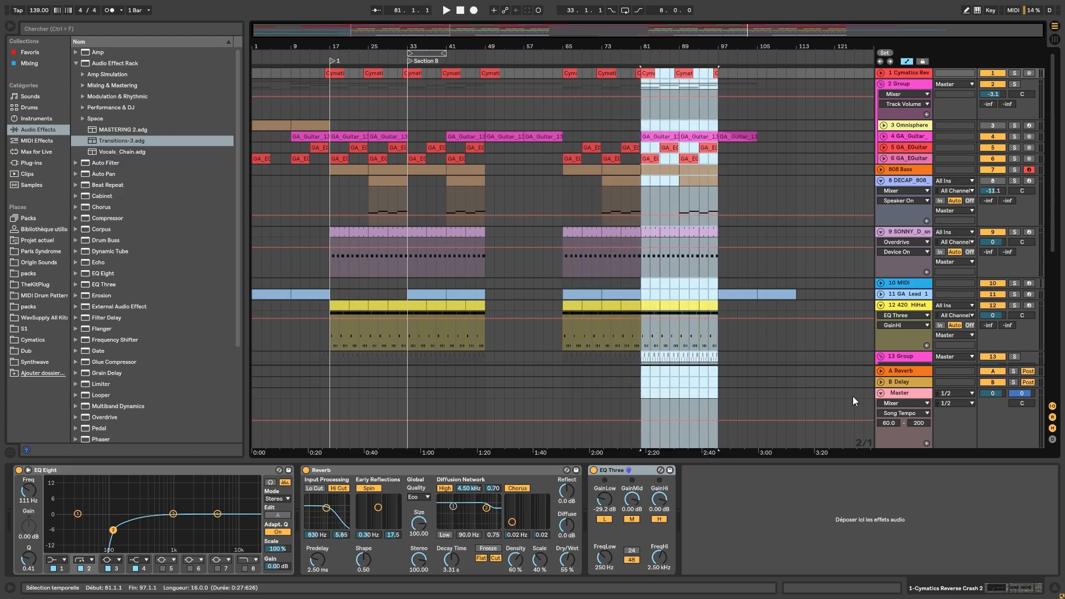
Step: Select the outro from bar 97 to 123 across all tracks and briefly unfold the reverse crash track to view its waveforms
left_click_drag(841, 451, 672, 20)
left_click_drag(723, 22, 715, 23)
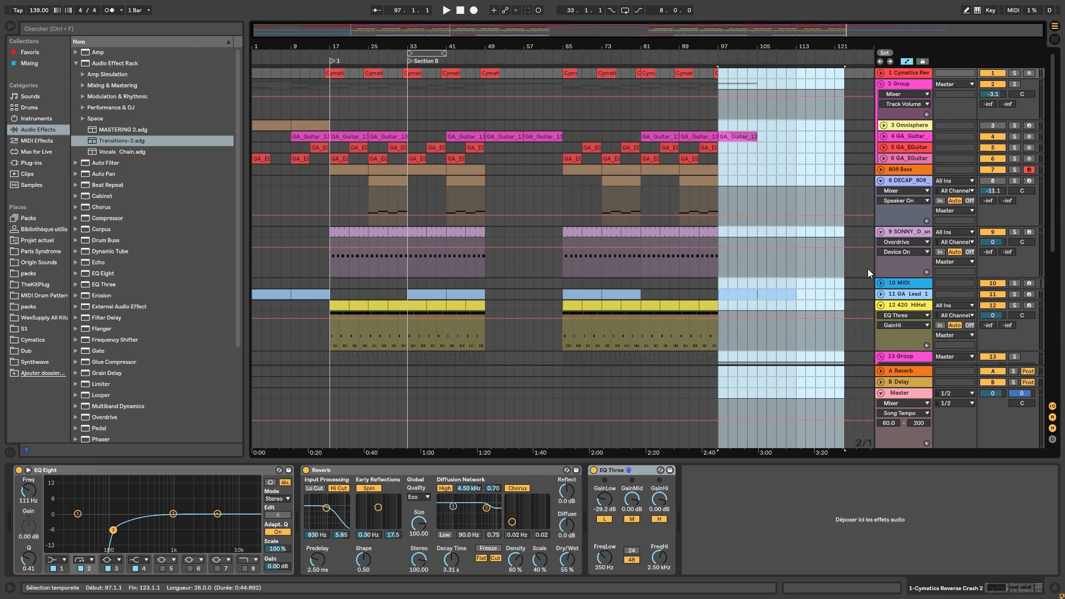
left_click(880, 74)
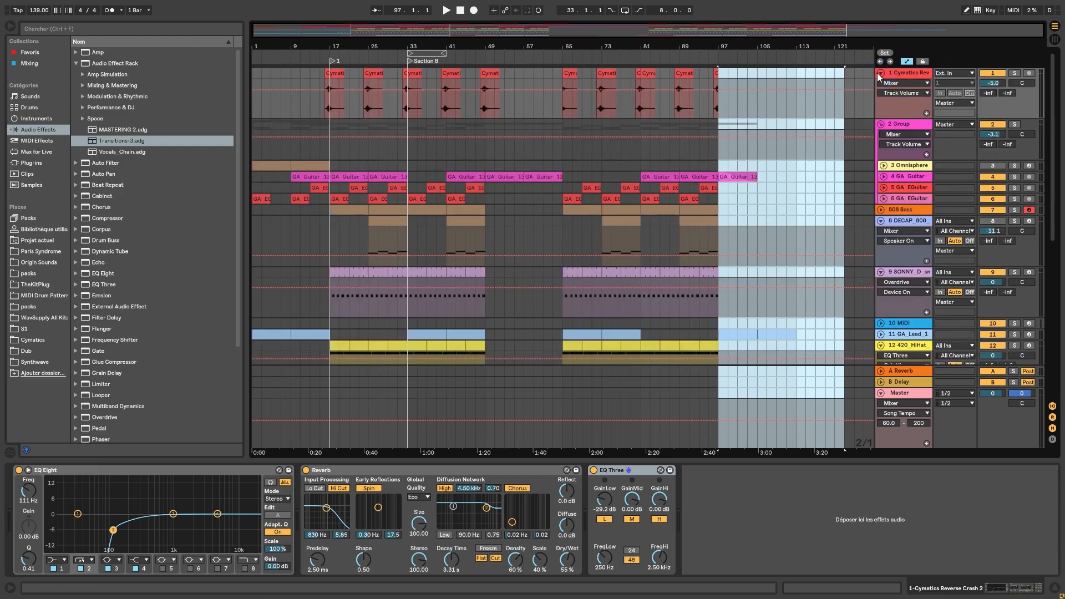
left_click(881, 74)
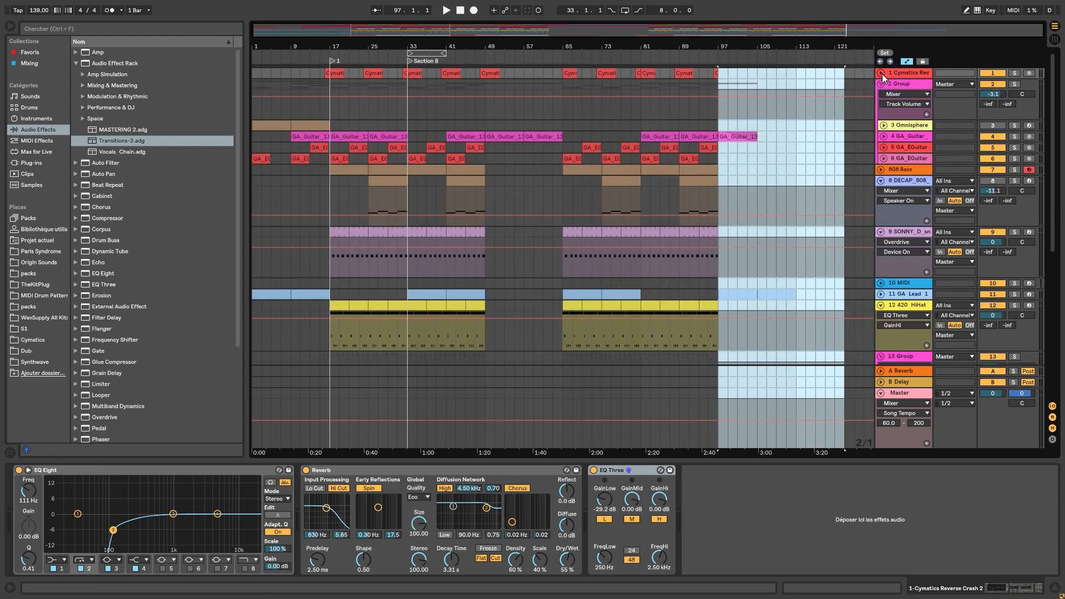